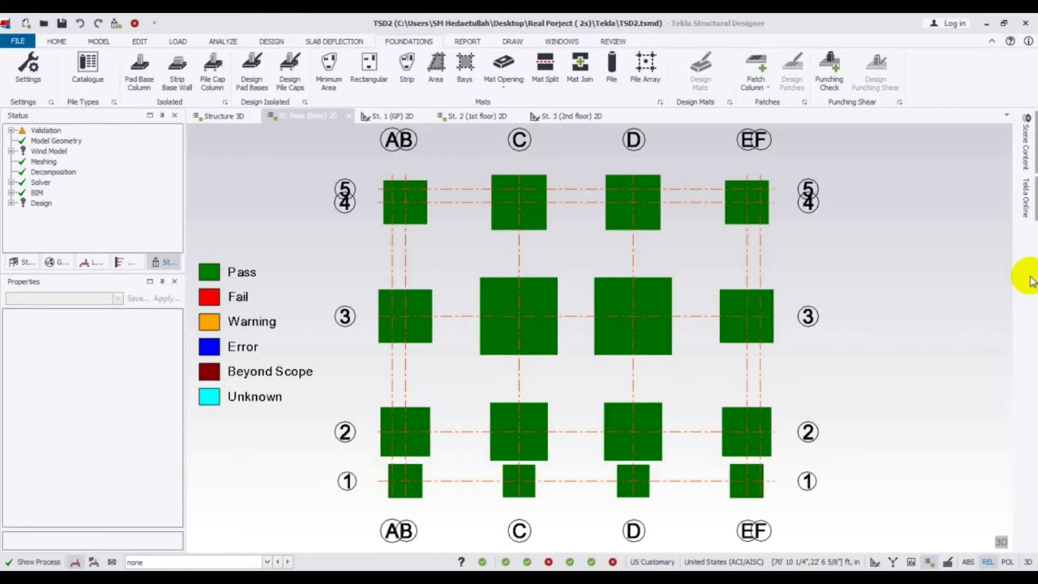
# - Switch the base level foundation plan to a 3D view, focusing on the corner pad base at grids B and 4
pyautogui.click(926, 335)
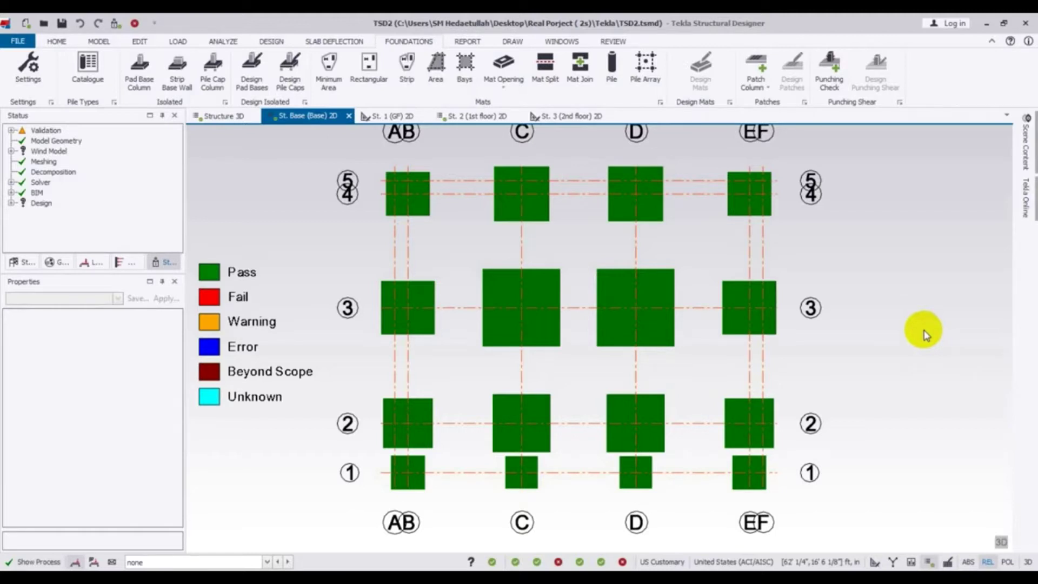
pyautogui.moveTo(921, 323)
pyautogui.mouseDown(button='middle')
pyautogui.moveTo(903, 326)
pyautogui.moveTo(913, 324)
pyautogui.mouseUp(button='middle')
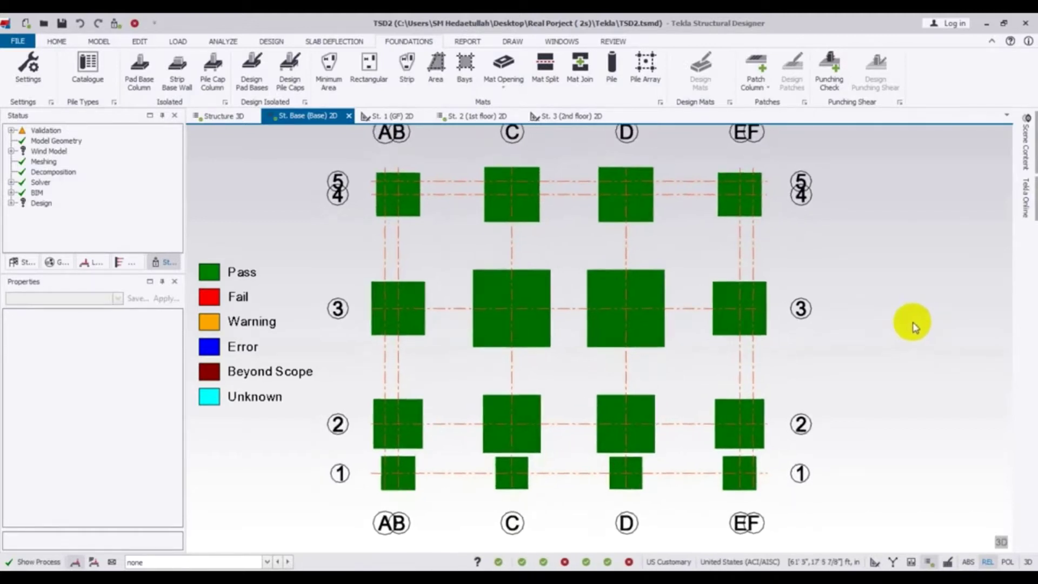
pyautogui.scroll(4, 361, 189)
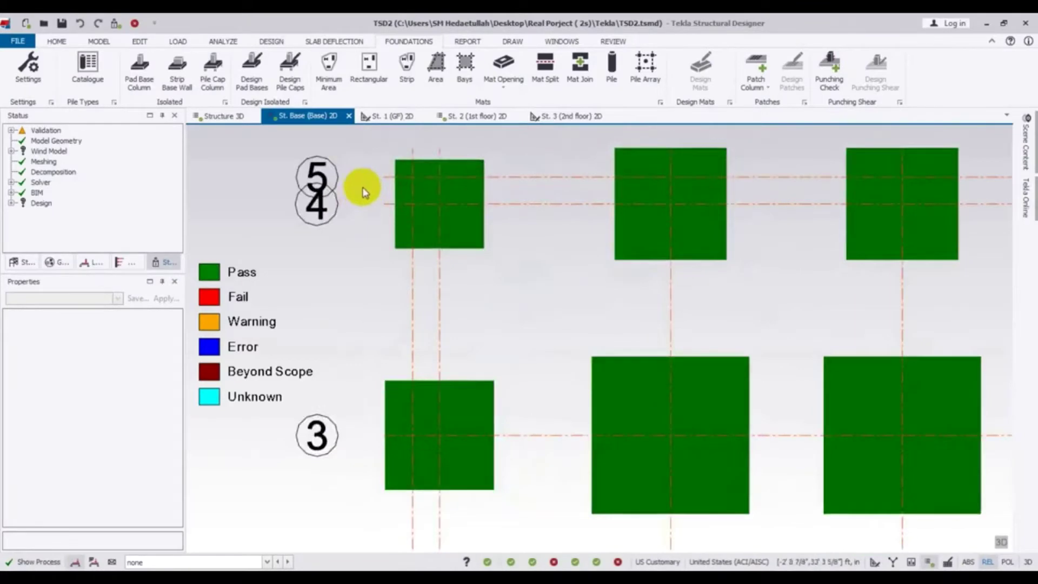
pyautogui.scroll(2, 379, 188)
pyautogui.scroll(-3, 528, 316)
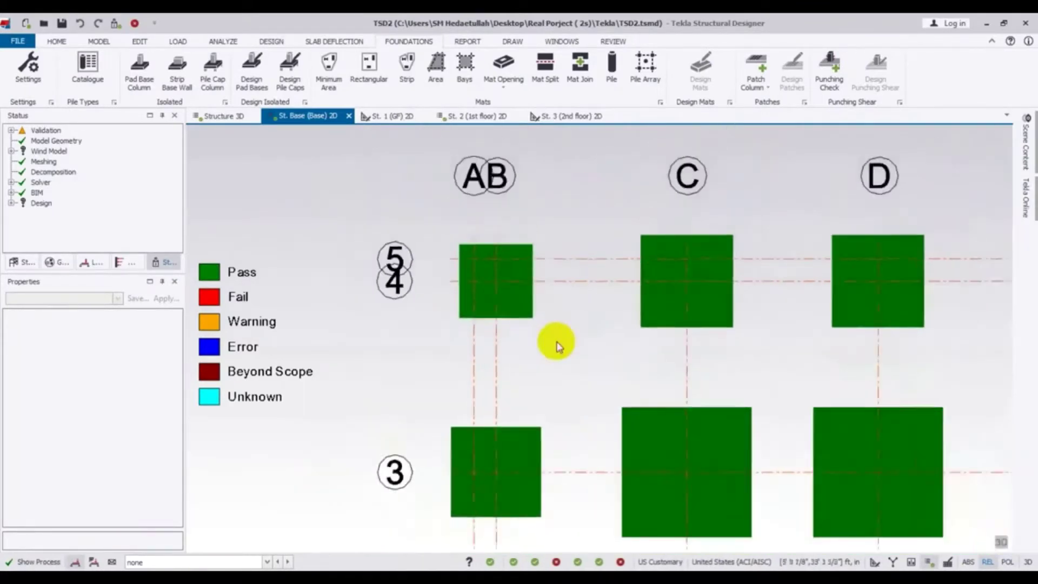
pyautogui.scroll(-3, 541, 324)
pyautogui.click(1001, 542)
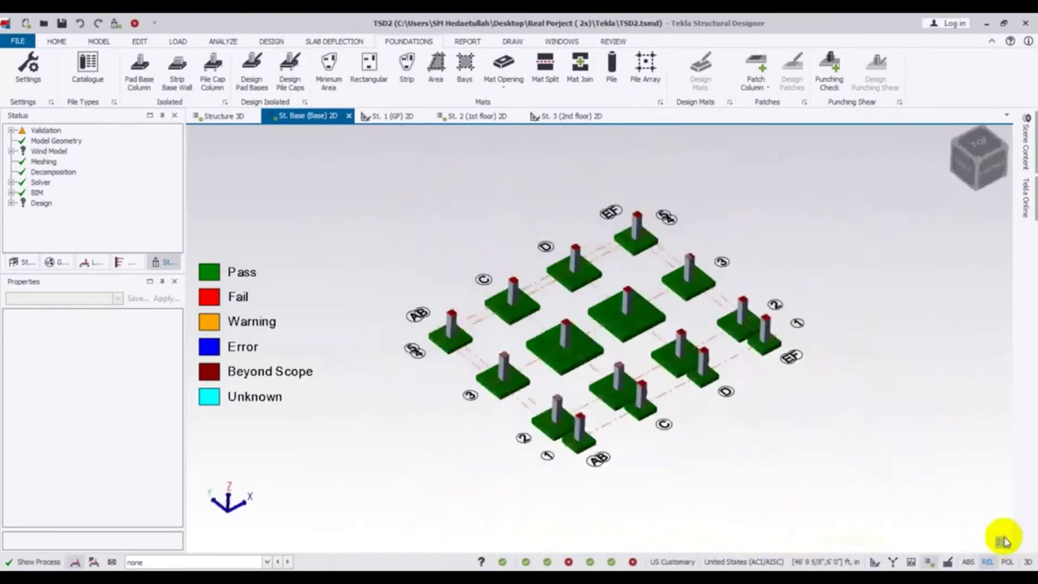
pyautogui.scroll(5, 494, 461)
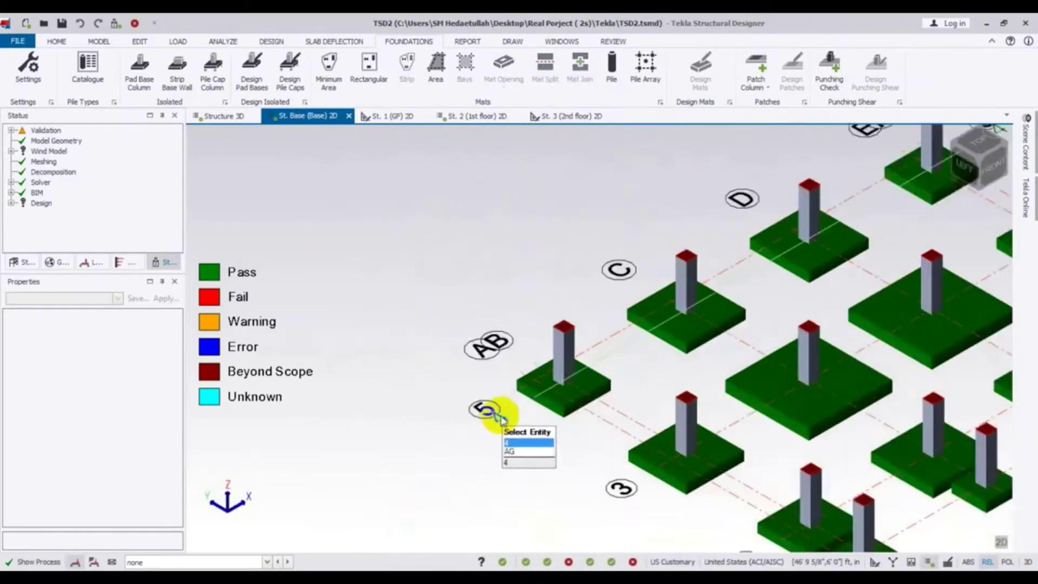
pyautogui.scroll(6, 591, 449)
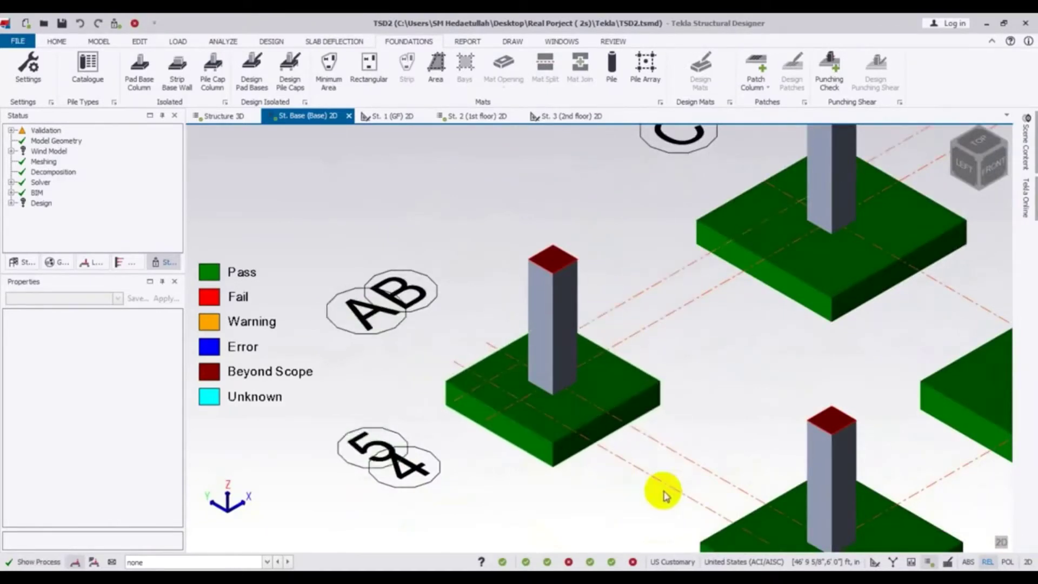
# - Select the isolated pad base under the corner column at grids B and 4
pyautogui.click(480, 421)
pyautogui.click(511, 405)
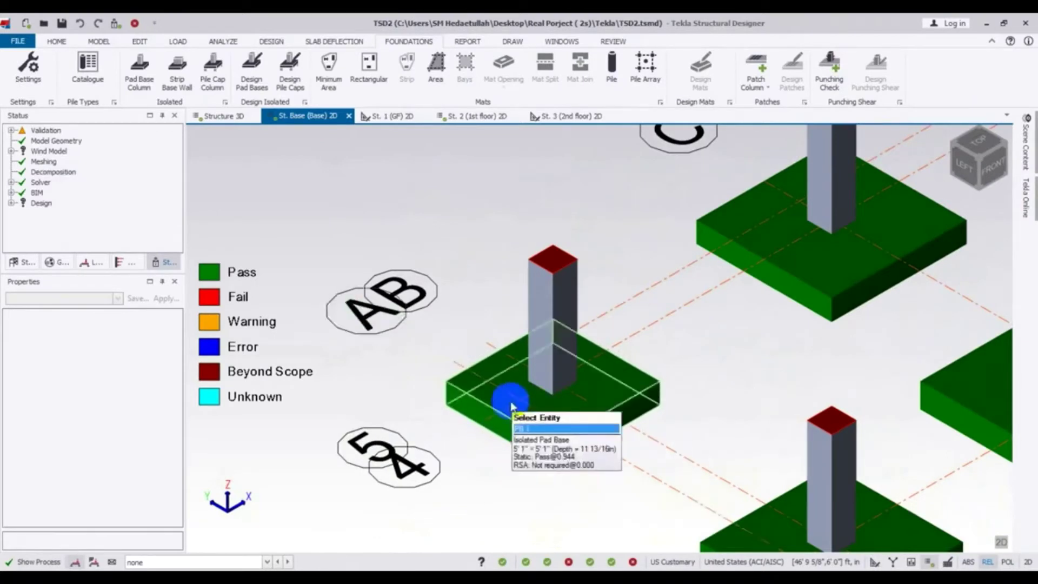
pyautogui.scroll(-2, 531, 500)
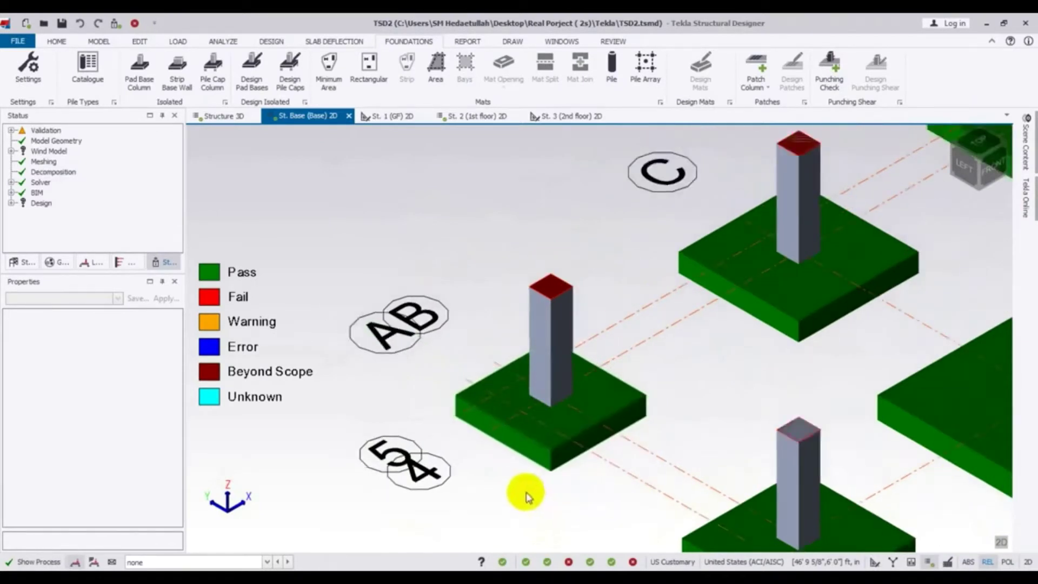
pyautogui.click(480, 394)
pyautogui.click(560, 422)
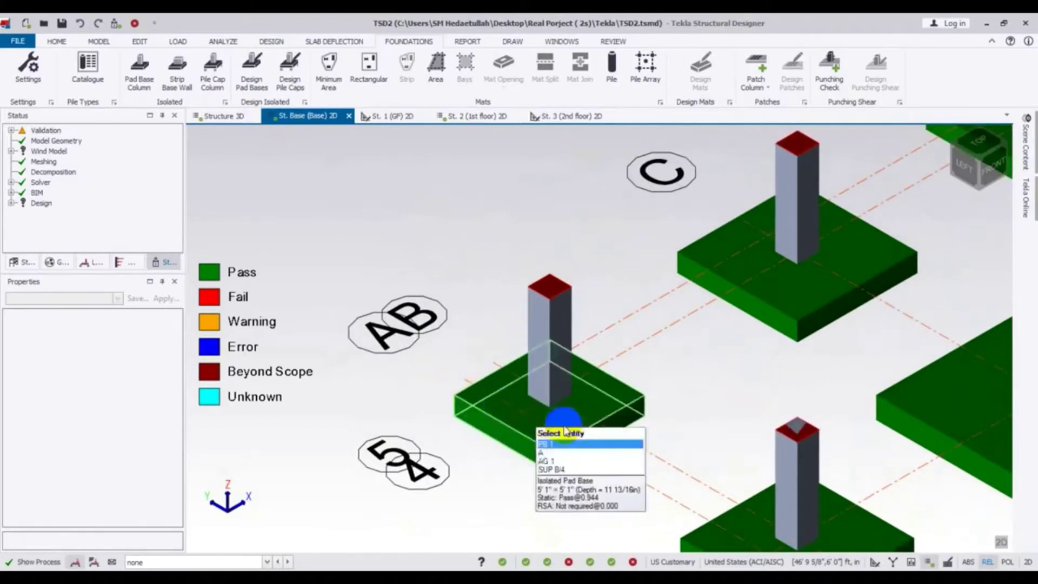
pyautogui.click(601, 431)
pyautogui.click(588, 424)
pyautogui.click(541, 412)
pyautogui.click(588, 424)
pyautogui.click(568, 423)
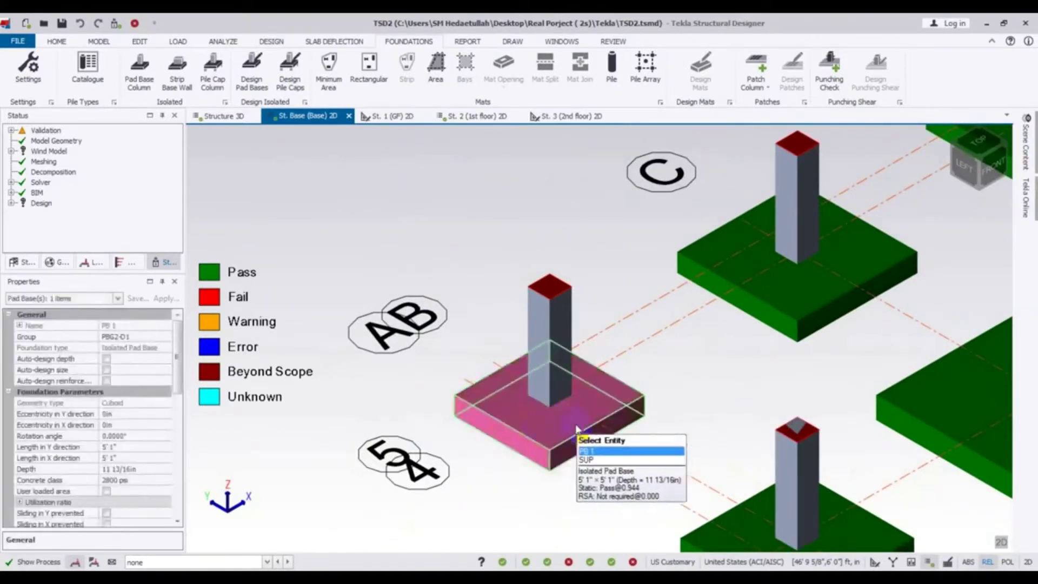
pyautogui.click(571, 427)
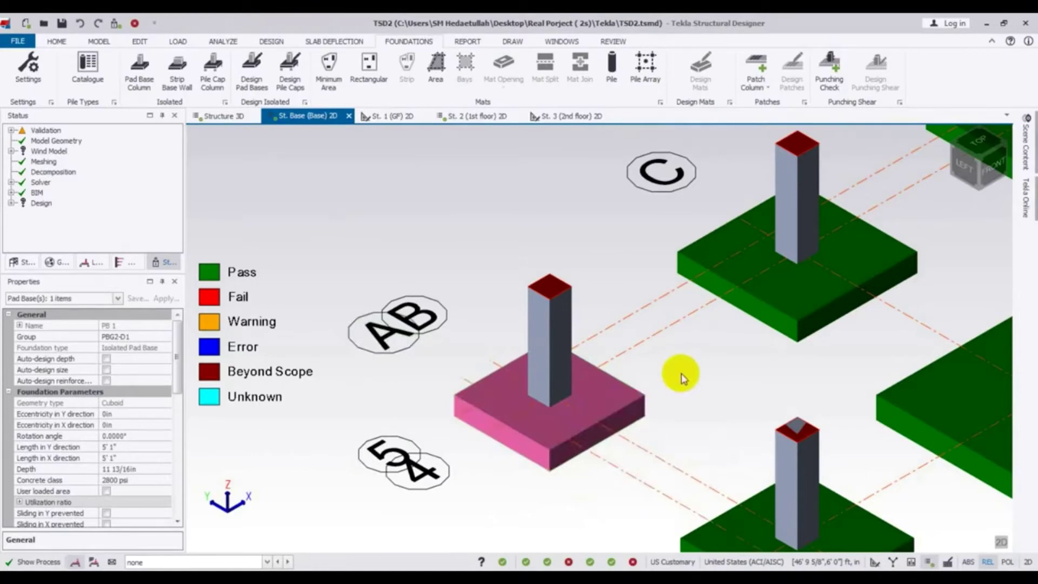
# - Enable automatic depth design for the selected corner pad base
pyautogui.scroll(-2, 676, 399)
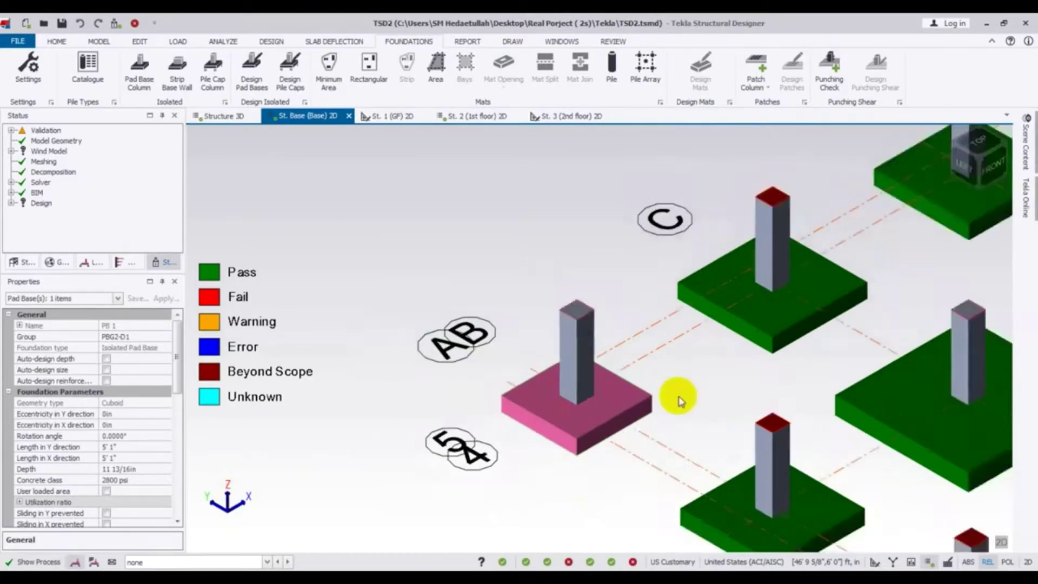
pyautogui.scroll(1, 598, 517)
pyautogui.moveTo(597, 517); pyautogui.dragTo(554, 482, button='middle')
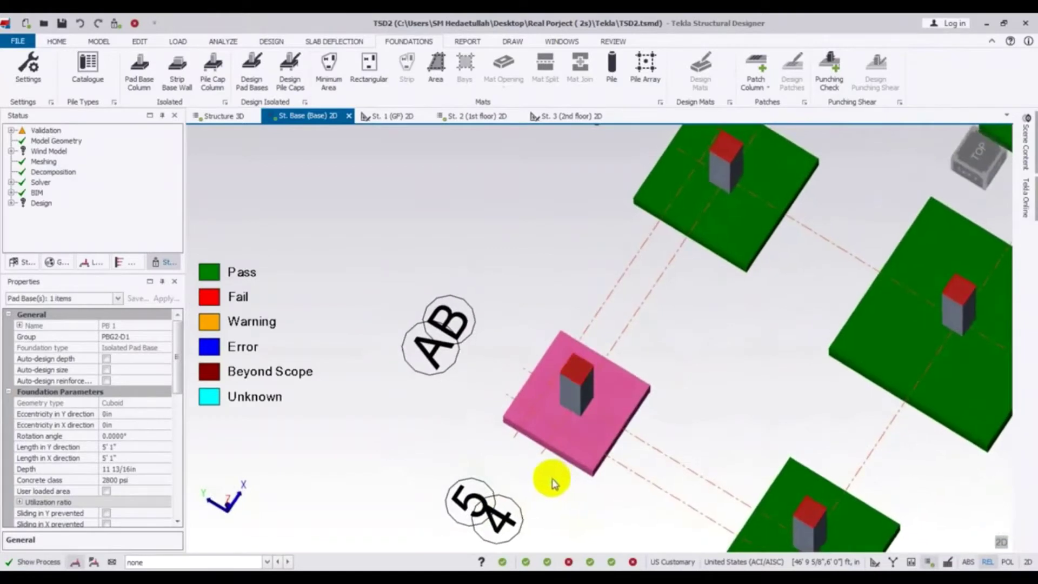
pyautogui.moveTo(565, 433)
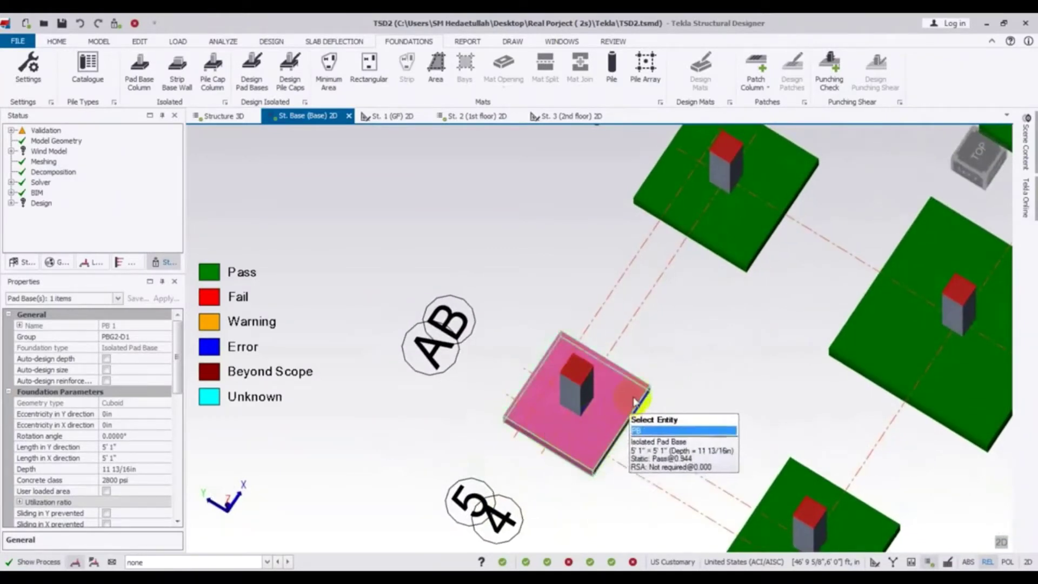
pyautogui.moveTo(674, 503)
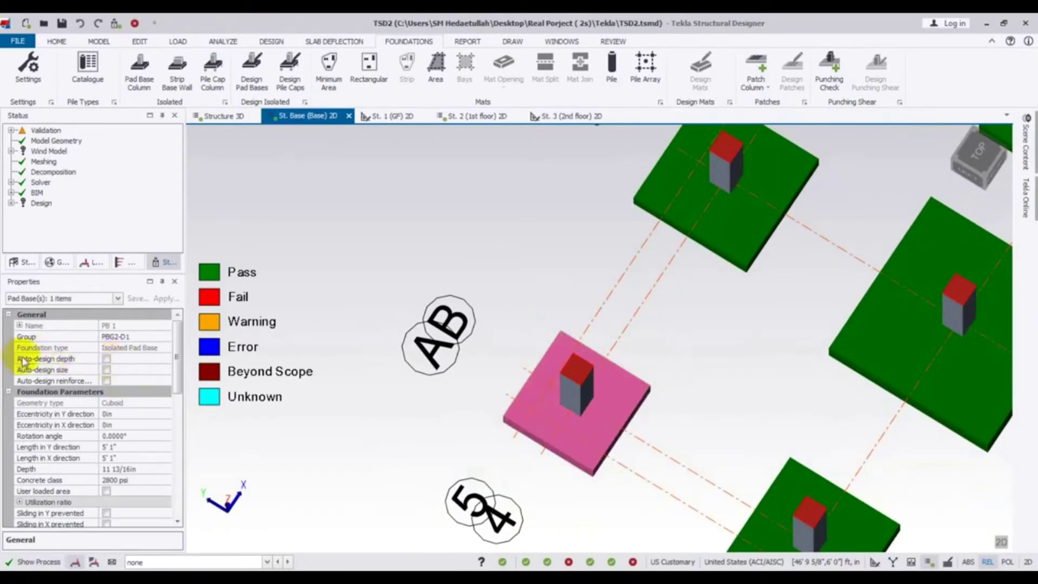
pyautogui.click(107, 359)
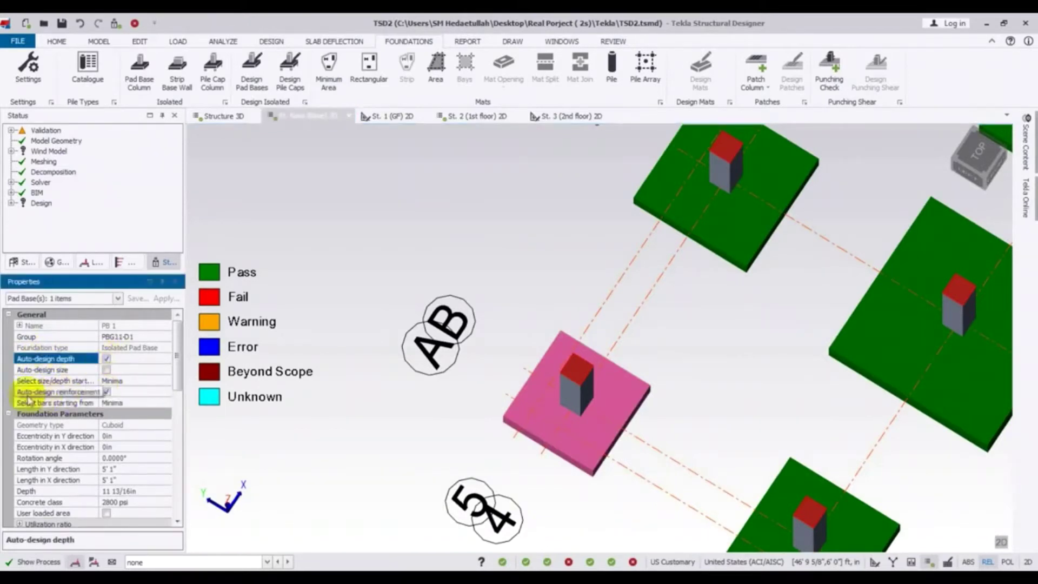
# - Set the corner pad base's eccentricity in the Y direction to -25 in
pyautogui.moveTo(172, 361); pyautogui.dragTo(181, 391)
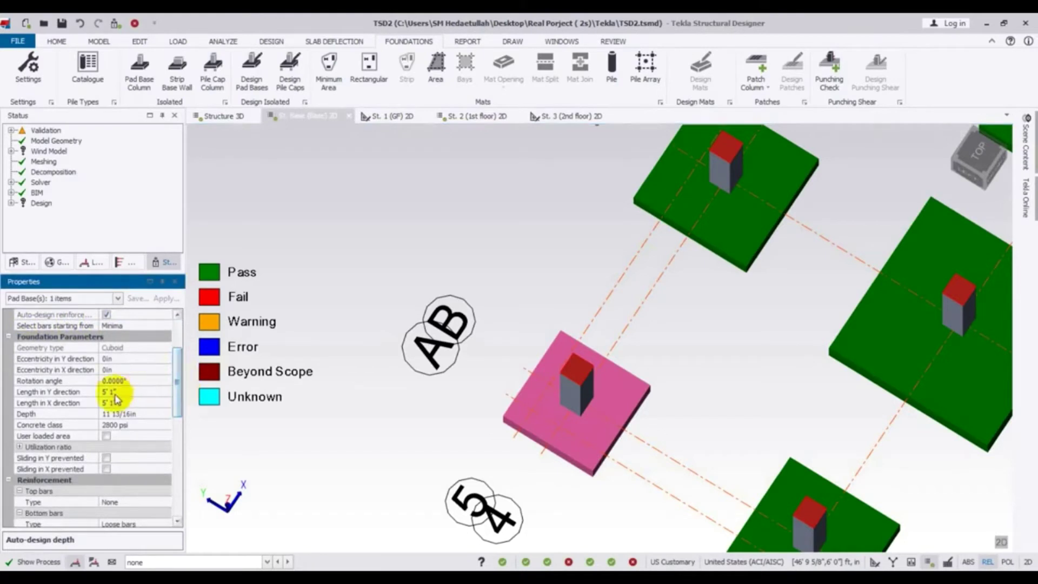
pyautogui.click(123, 359)
pyautogui.click(71, 360)
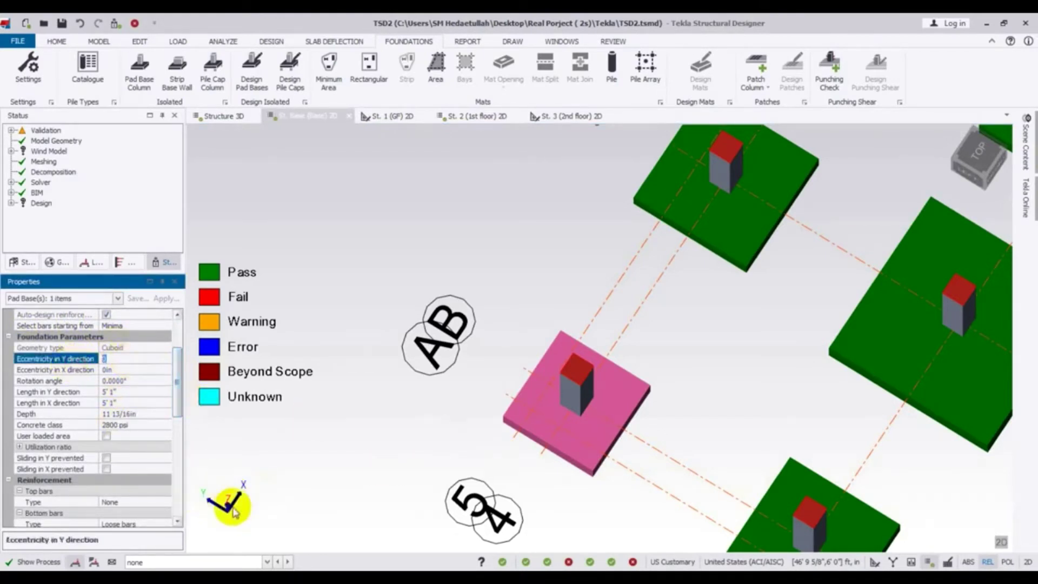
pyautogui.moveTo(507, 414)
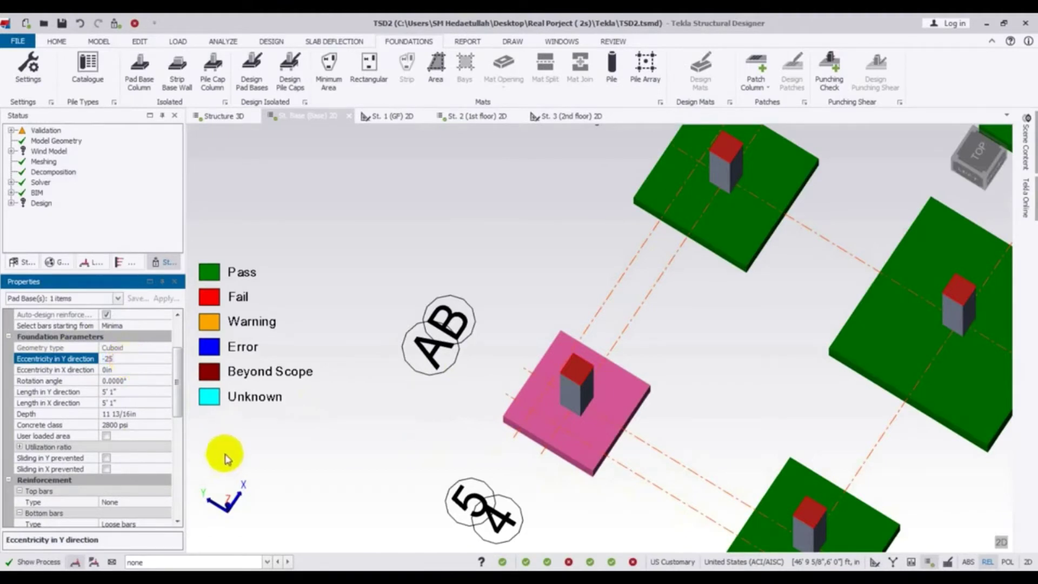
pyautogui.click(225, 435)
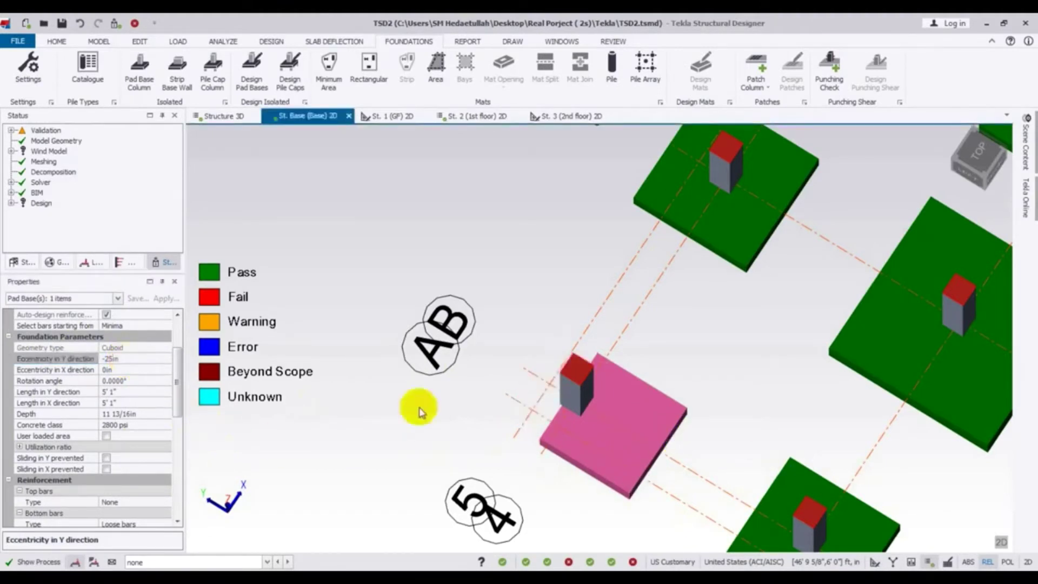
# - Set the corner pad base's eccentricity to -20 in in the Y direction and 20 in in the X direction
pyautogui.click(118, 357)
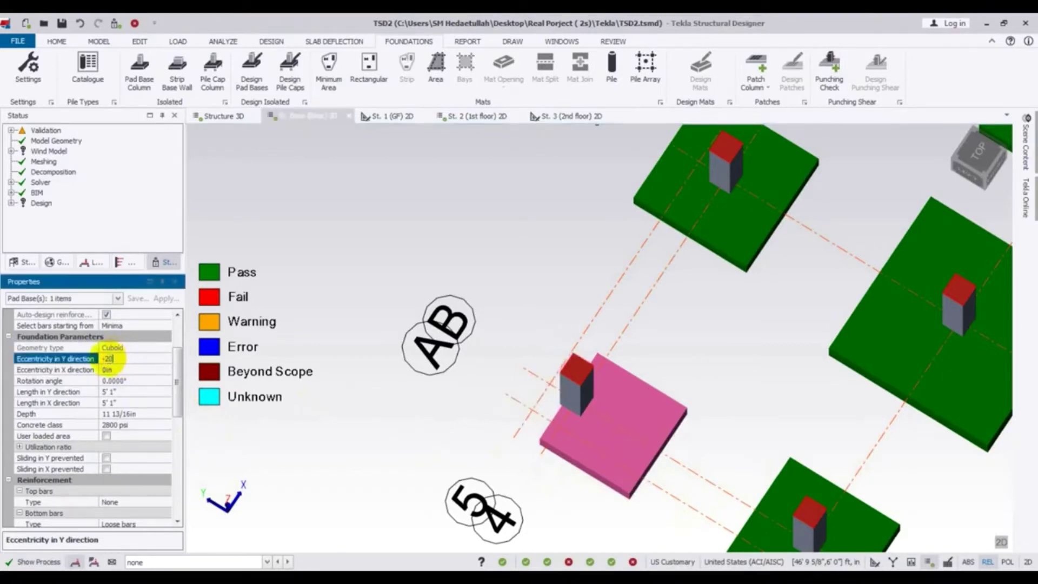
pyautogui.click(110, 360)
pyautogui.click(113, 370)
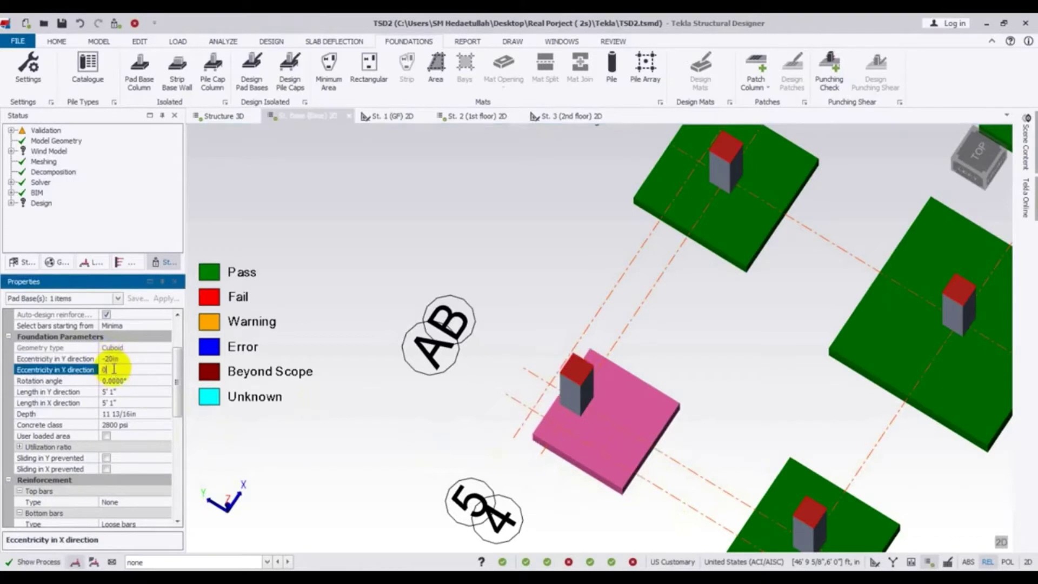
pyautogui.click(73, 372)
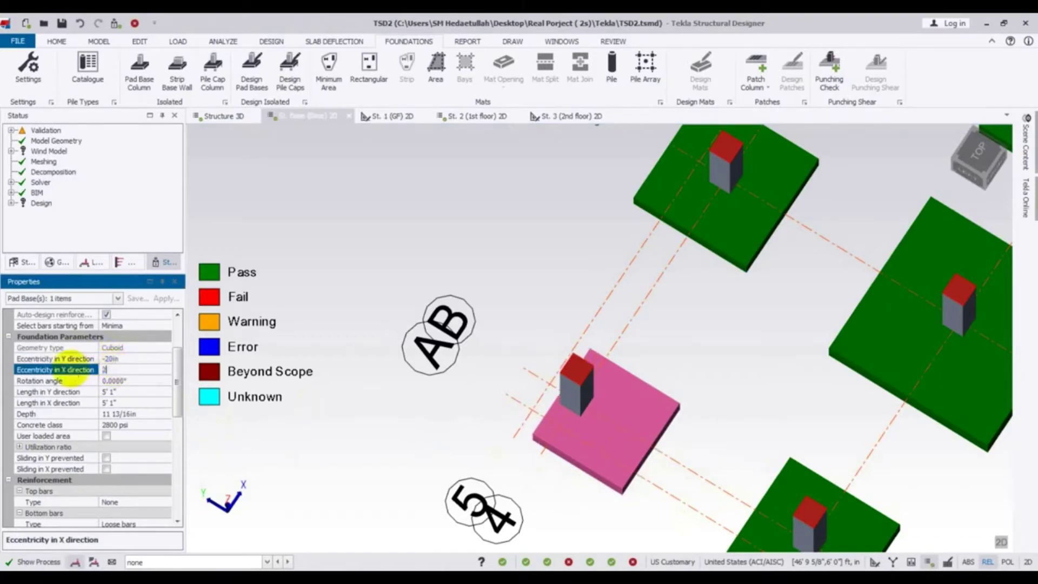
pyautogui.click(290, 475)
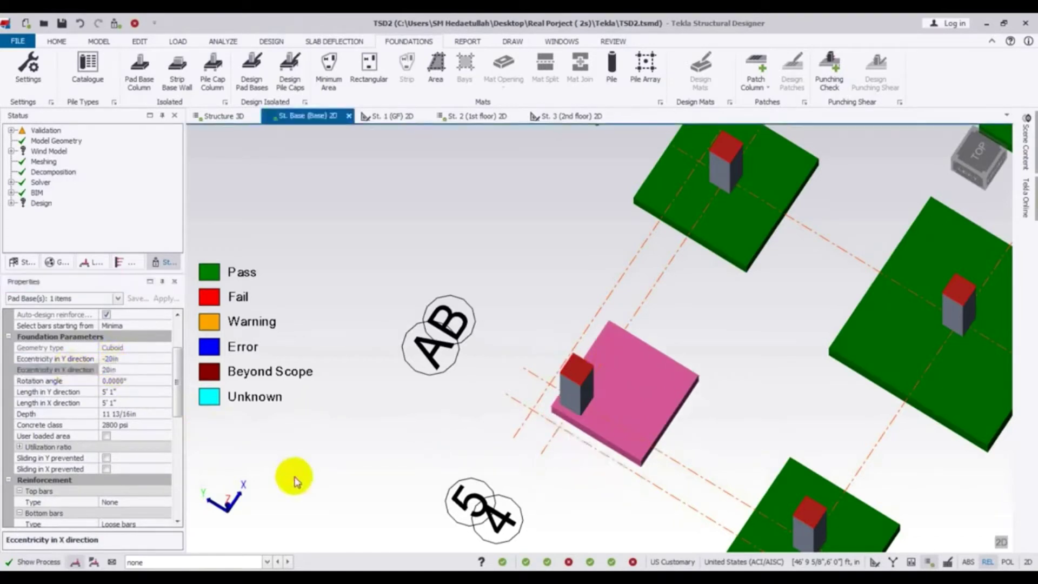
# - Run the Design Pad Bases command with the offset corner pad base and clear its selection
pyautogui.moveTo(581, 344)
pyautogui.scroll(5, 644, 459)
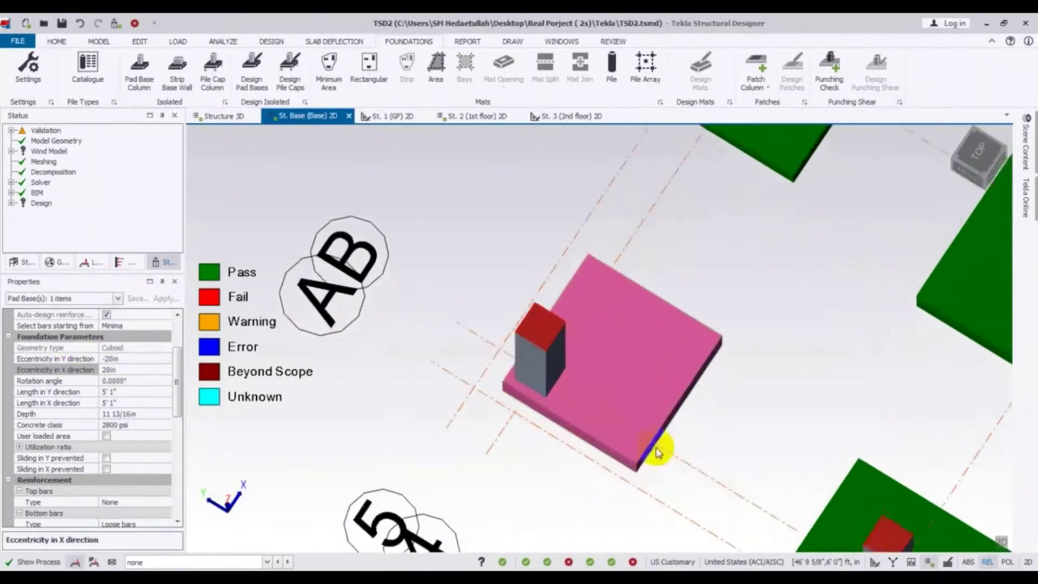
pyautogui.moveTo(654, 541); pyautogui.dragTo(530, 494, button='middle')
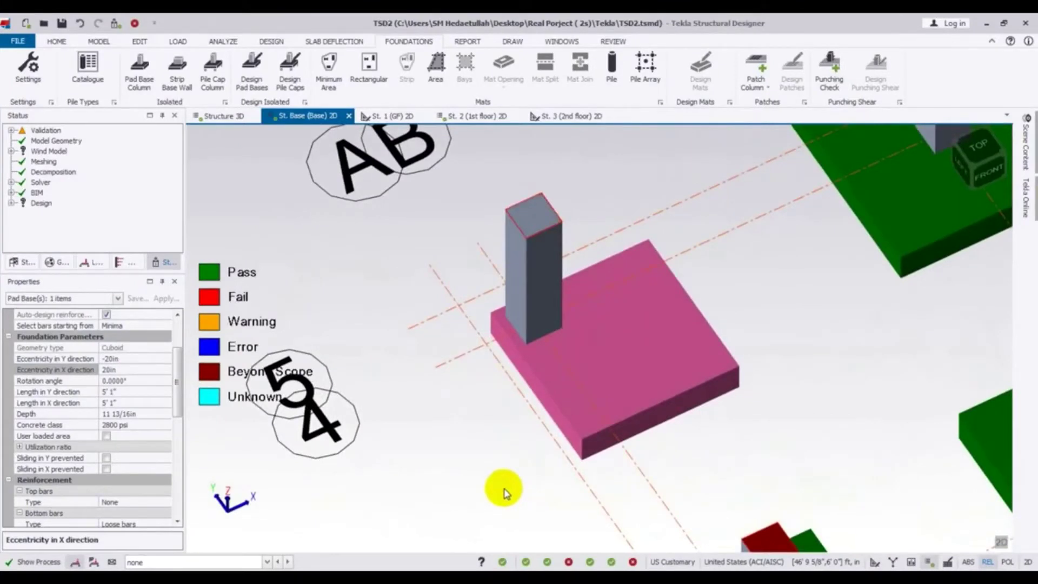
pyautogui.moveTo(180, 399); pyautogui.dragTo(182, 341)
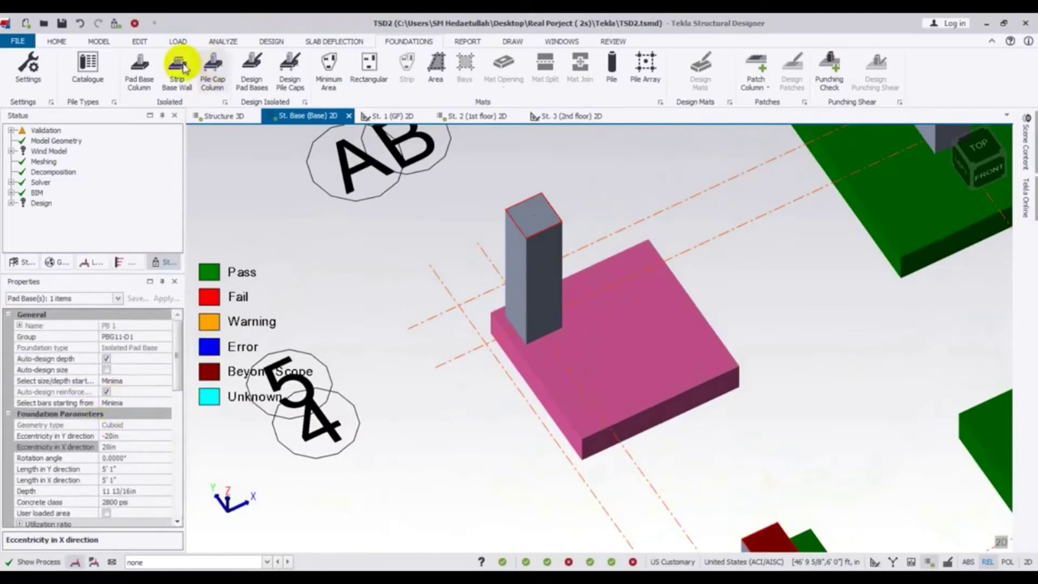
pyautogui.click(255, 65)
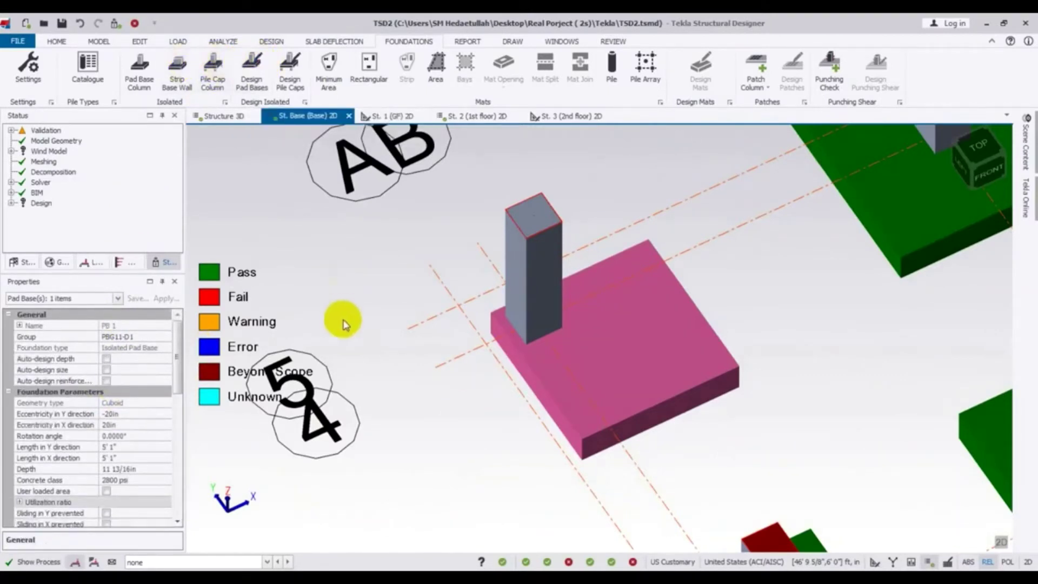
pyautogui.click(591, 351)
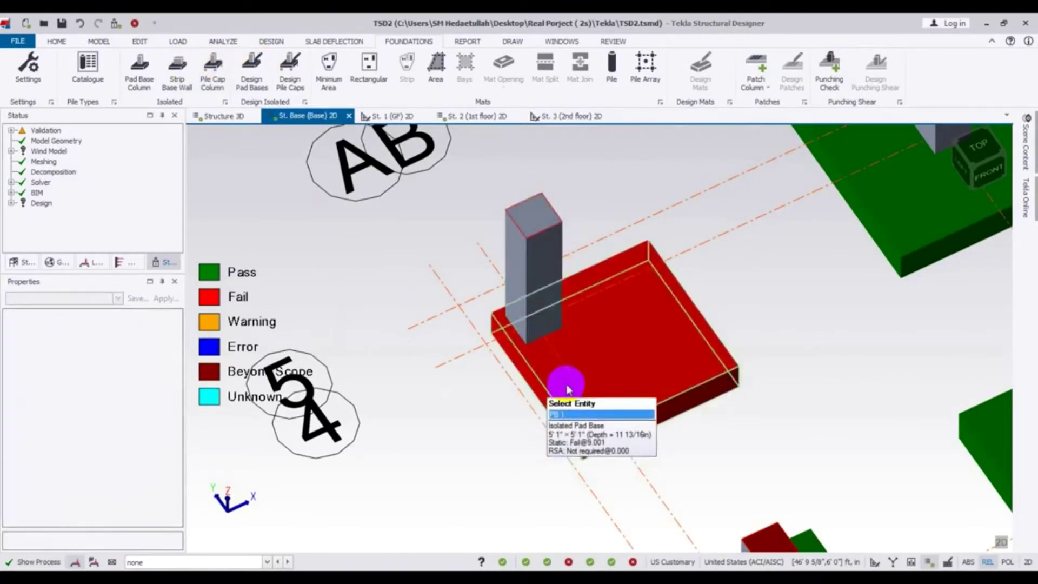
# - Check the offset corner pad base as a member, review its bearing capacity details and summary, and close the results
pyautogui.click(597, 377)
pyautogui.rightClick(597, 379)
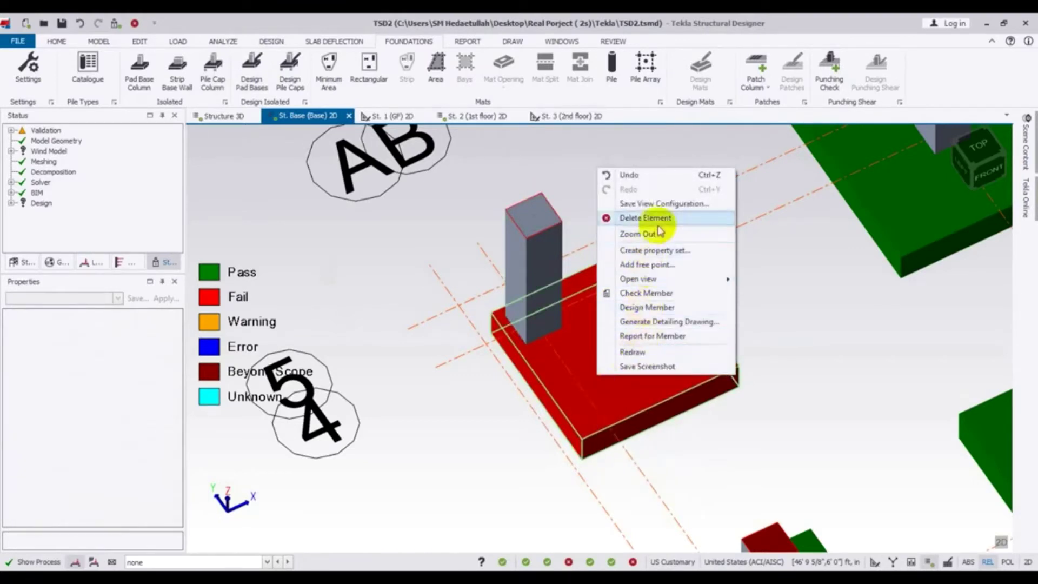
pyautogui.click(661, 300)
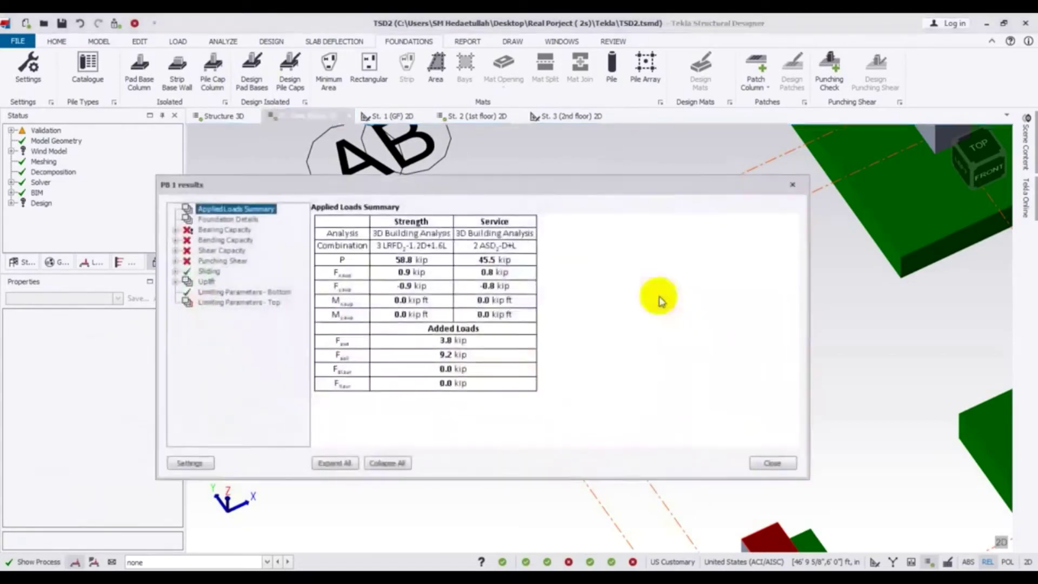
pyautogui.click(222, 231)
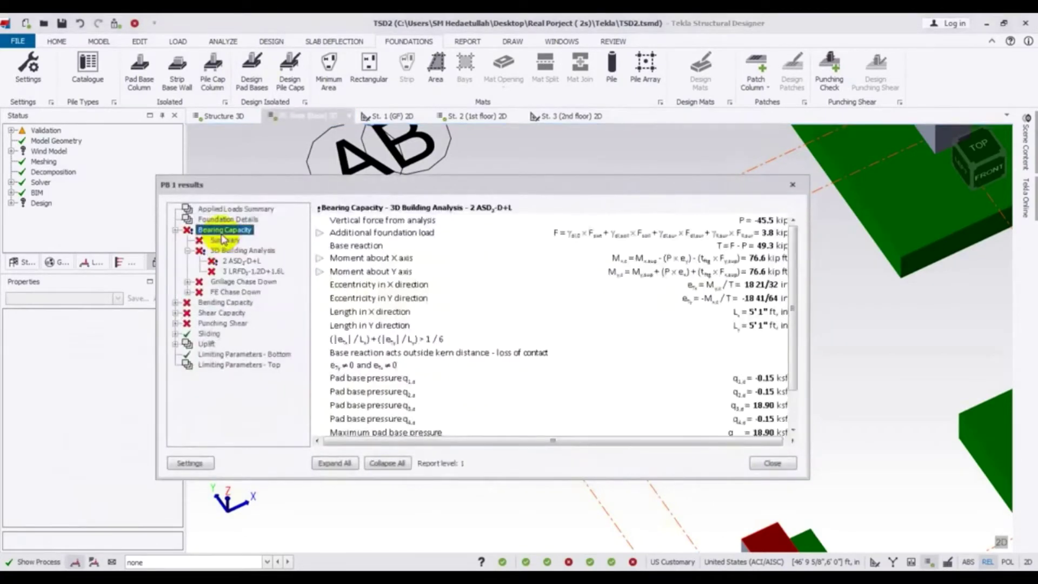
pyautogui.click(219, 241)
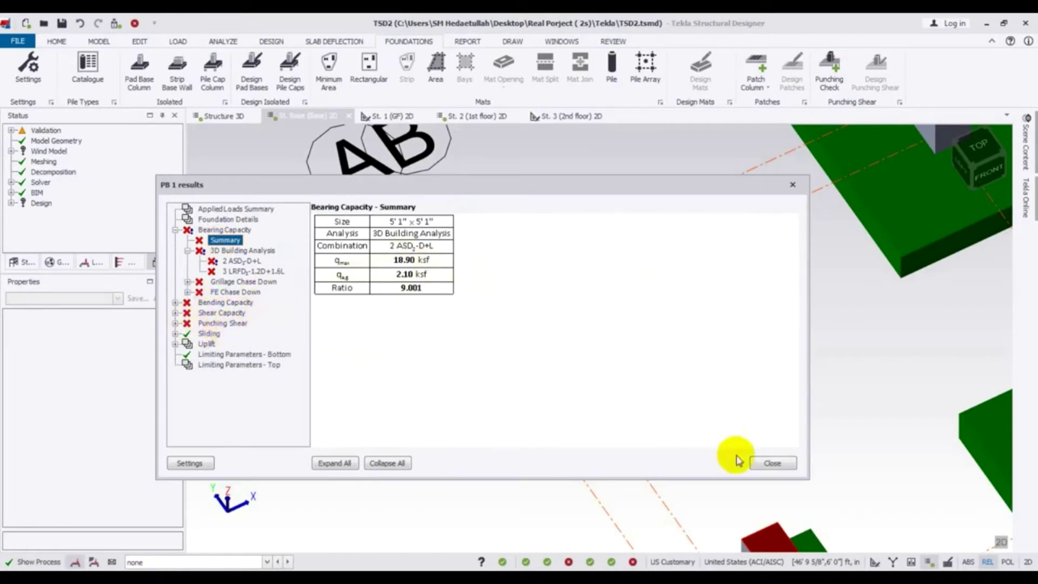
pyautogui.click(772, 462)
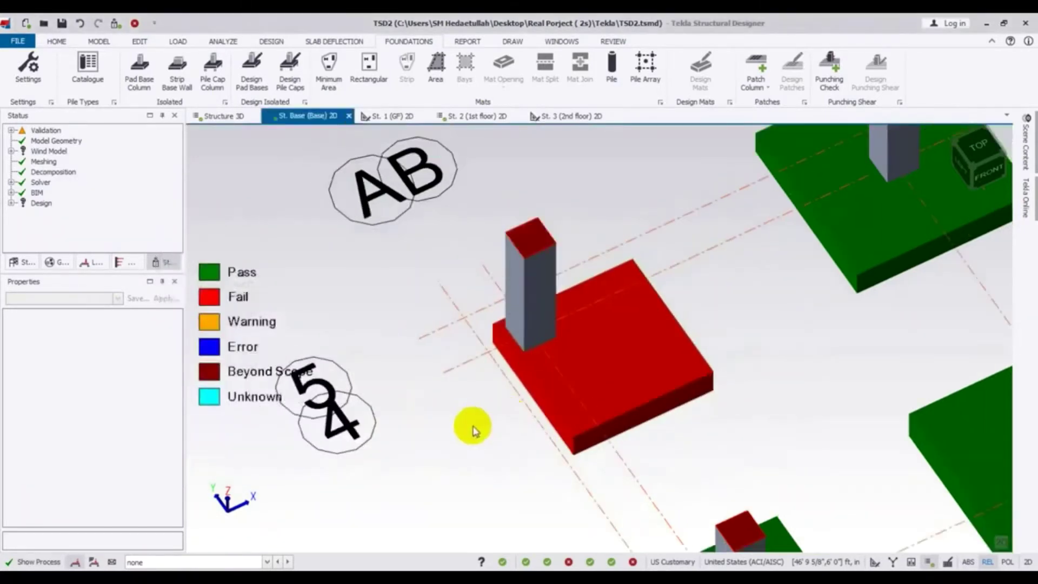
# - Set the corner pad base's lengths in the Y and X directions to 10 ft and its depth to 24 in
pyautogui.click(578, 398)
pyautogui.click(608, 378)
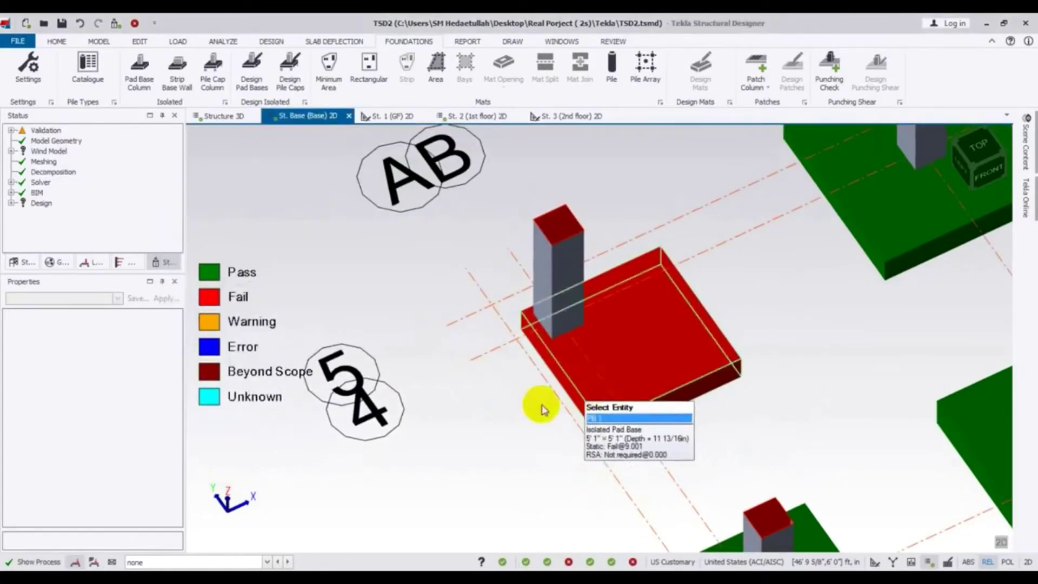
pyautogui.click(667, 372)
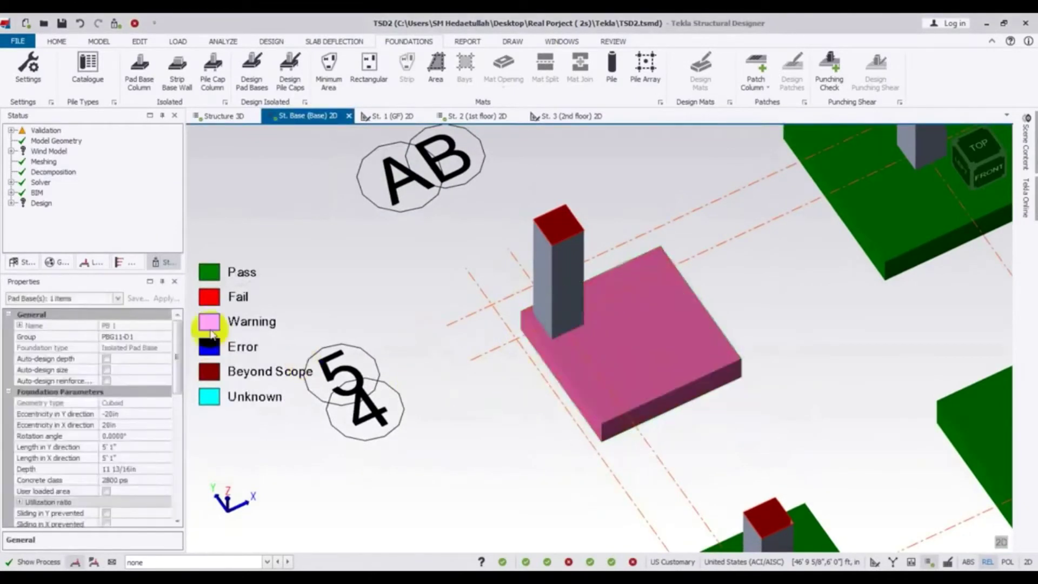
pyautogui.moveTo(183, 349); pyautogui.dragTo(177, 360)
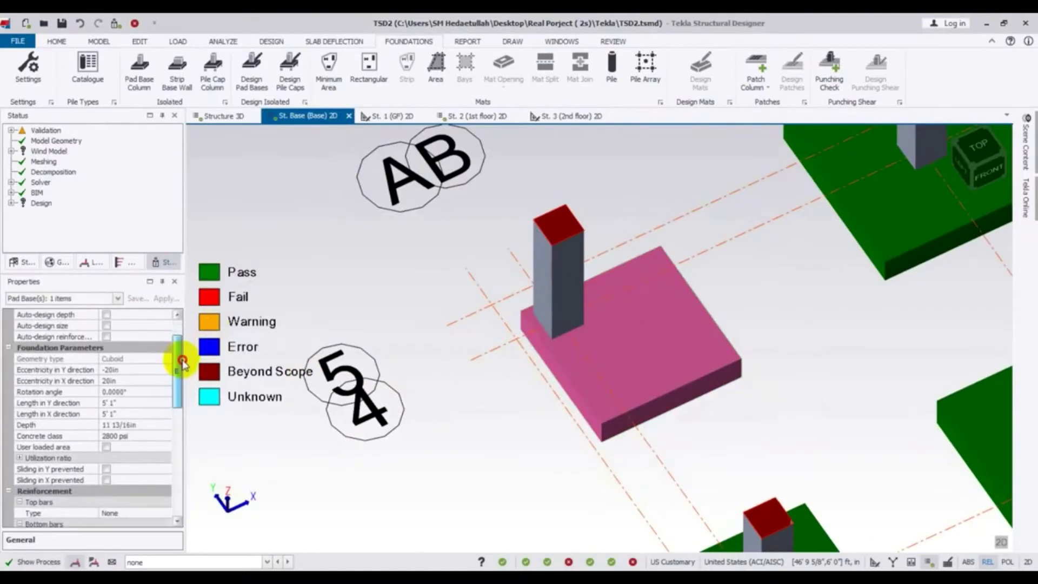
pyautogui.click(128, 402)
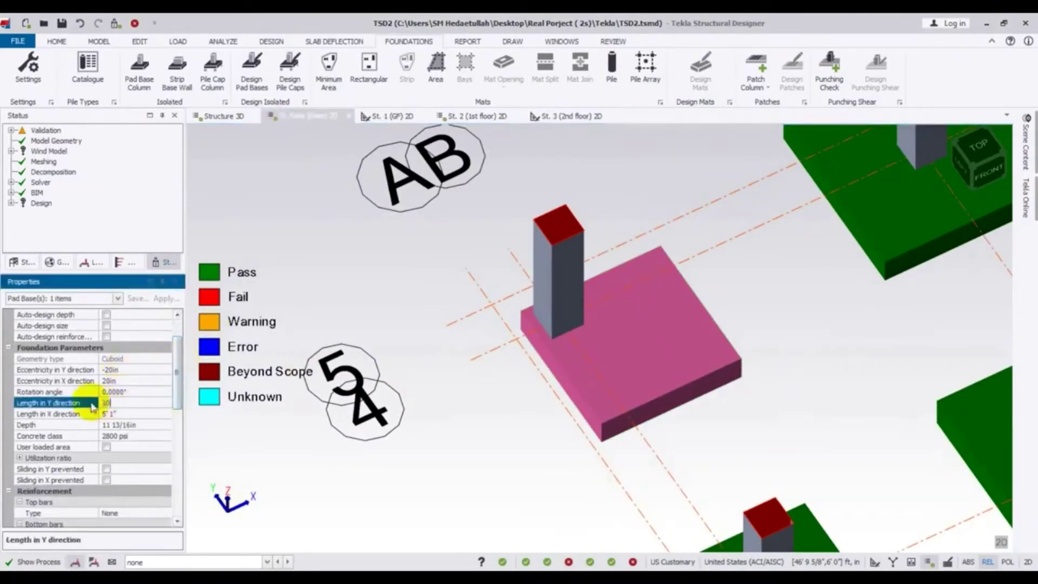
pyautogui.press('Return')
pyautogui.click(131, 414)
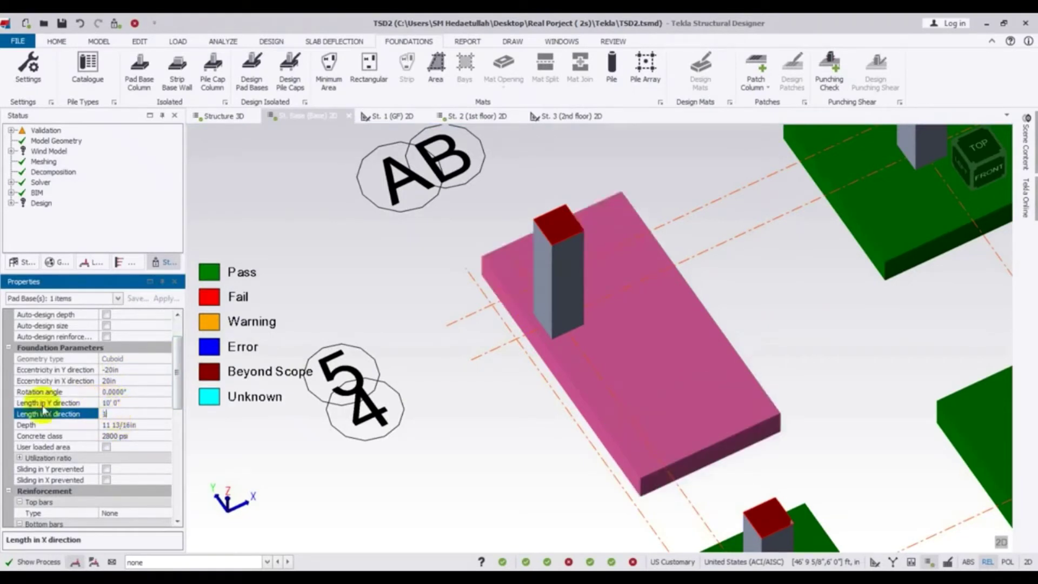
pyautogui.write("10'")
pyautogui.press('Return')
pyautogui.click(147, 425)
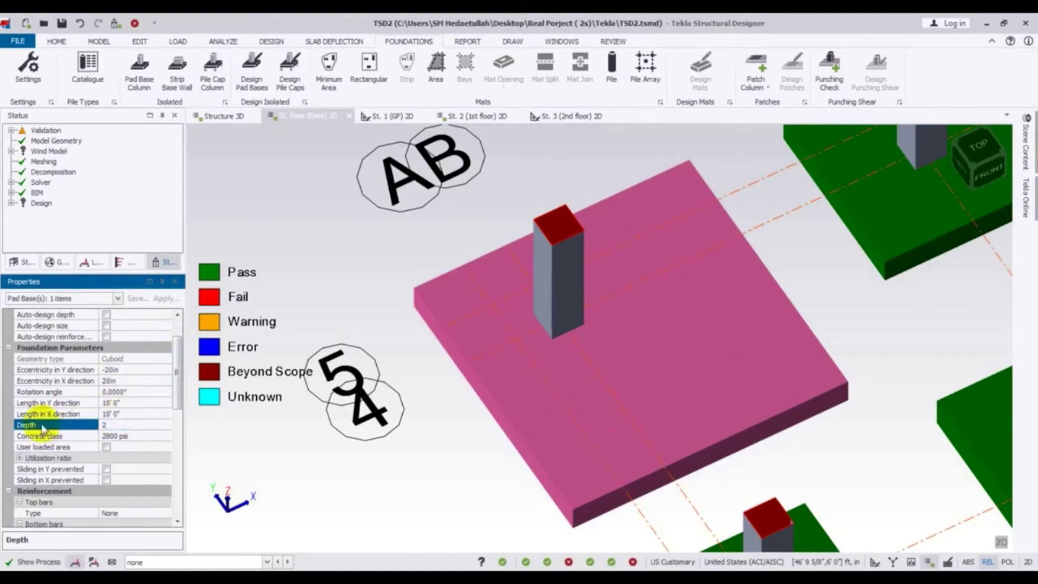
pyautogui.click(332, 492)
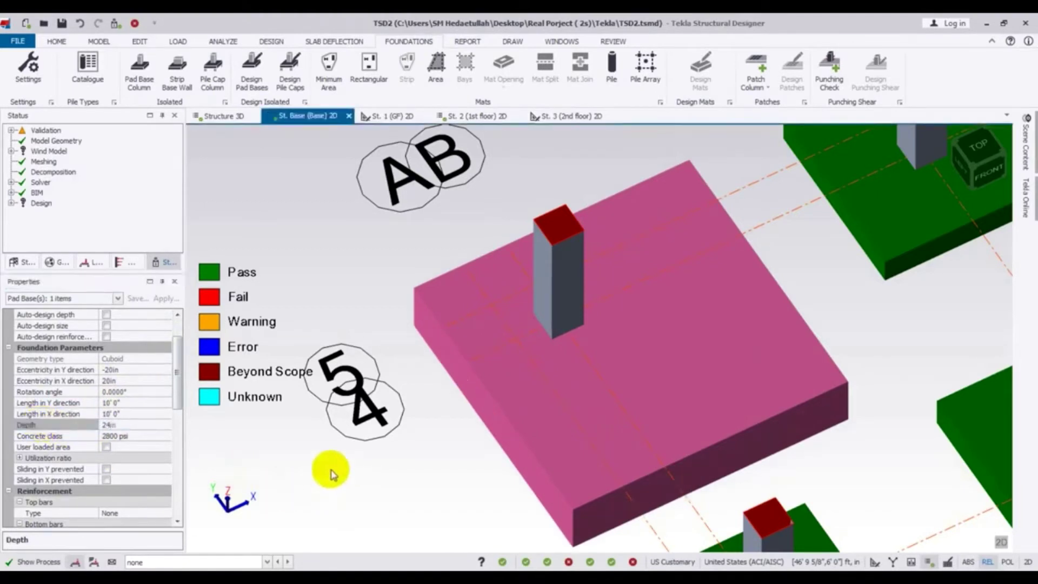
# - Set the corner pad base's eccentricity to -36 in in the Y direction and 36 in in the X direction
pyautogui.moveTo(529, 336)
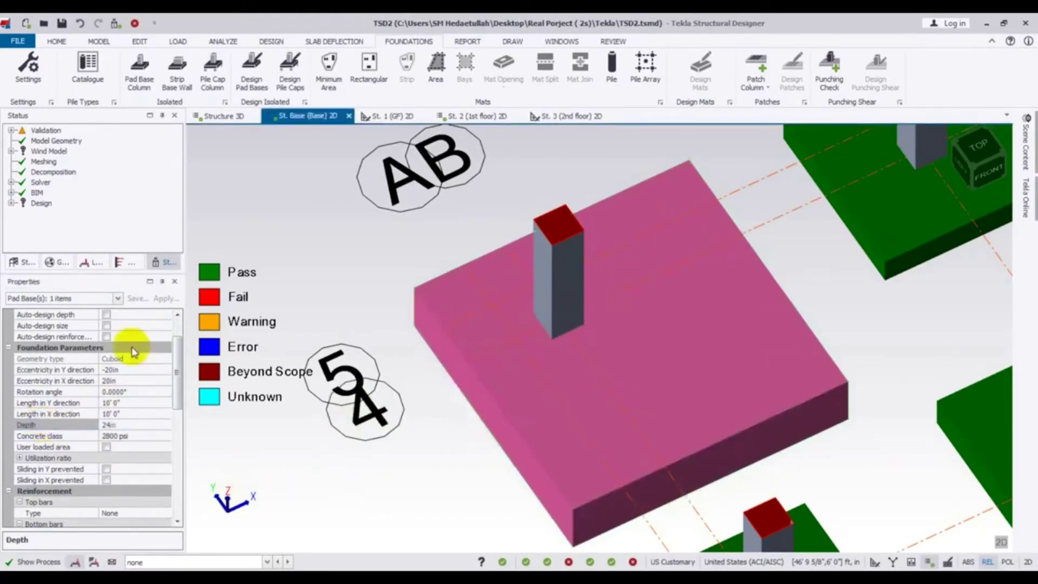
pyautogui.click(124, 370)
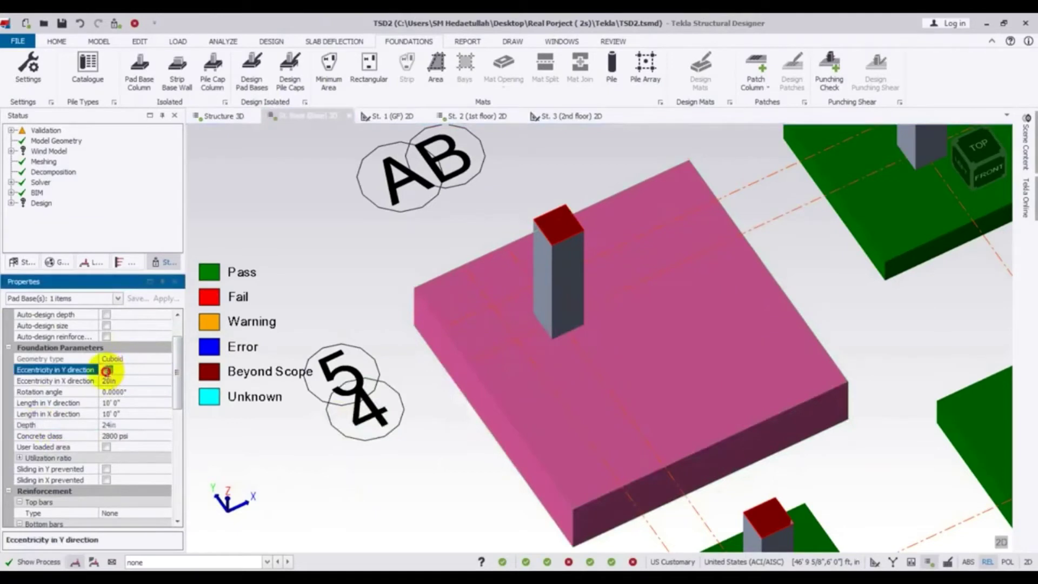
pyautogui.write('-36')
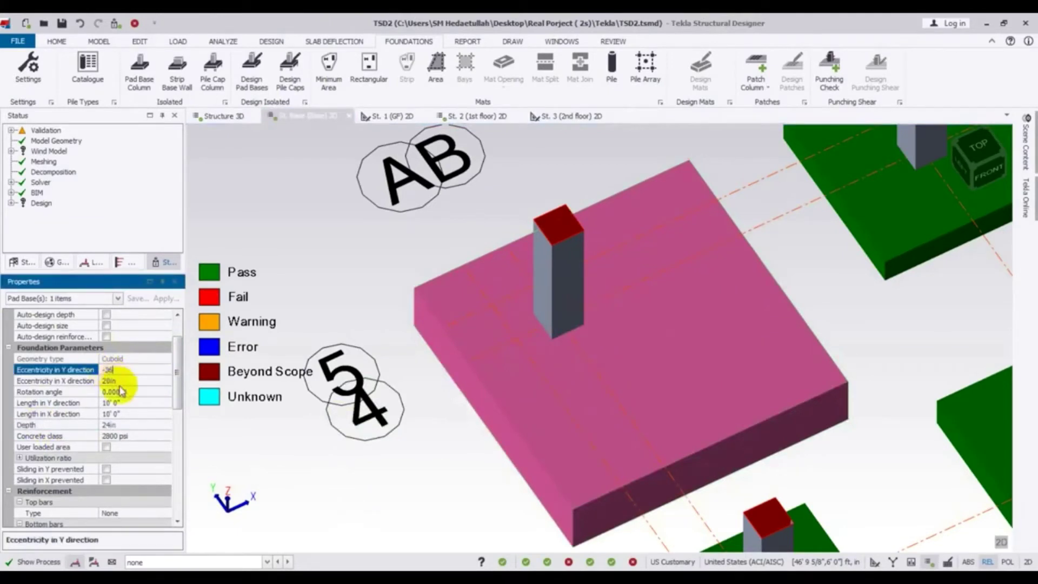
pyautogui.click(120, 380)
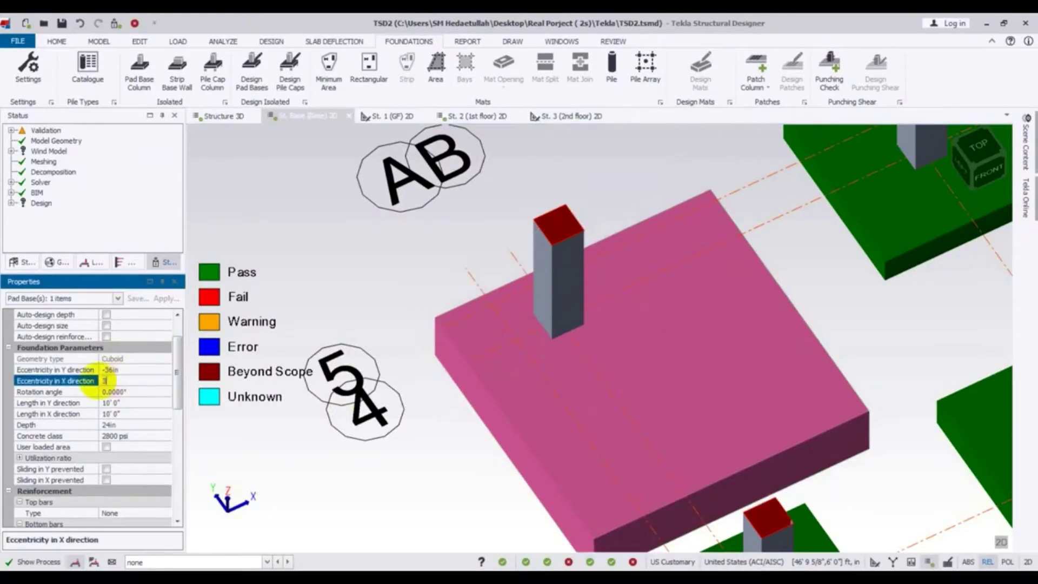
pyautogui.write('3')
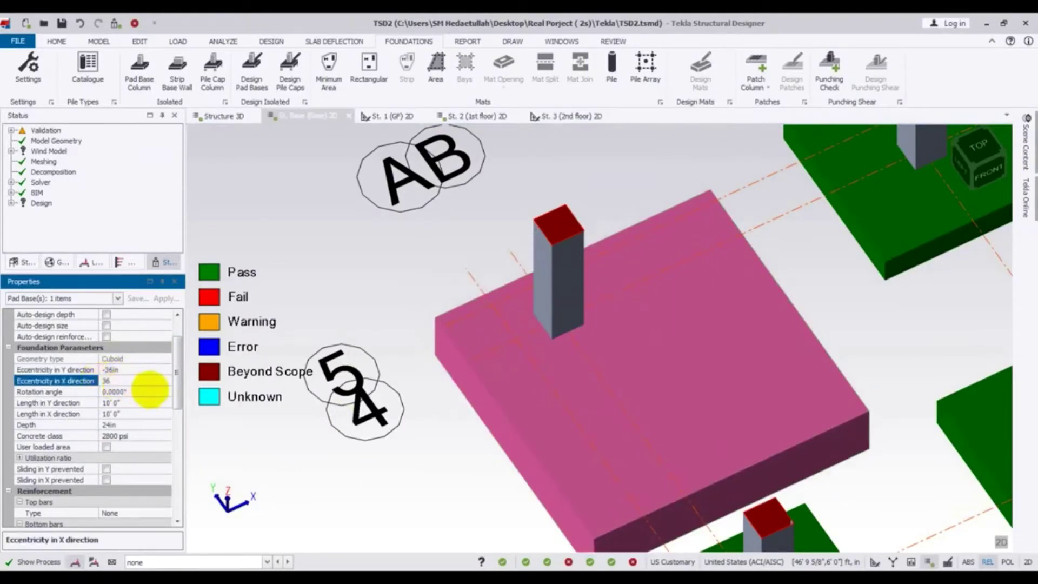
pyautogui.press('Return')
# - Run the Design Pad Bases command with the enlarged, offset corner pad base
pyautogui.scroll(-2, 382, 475)
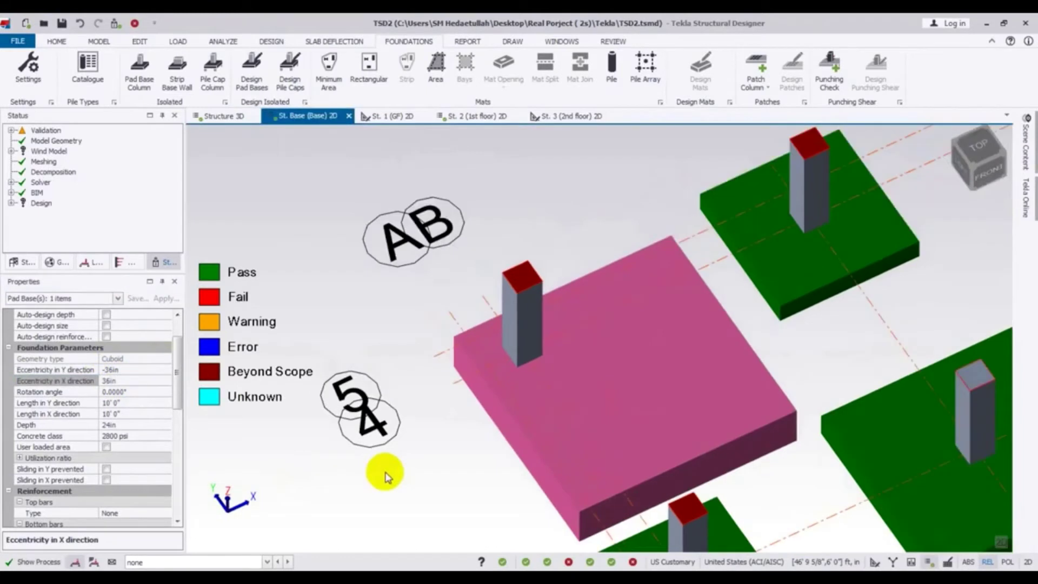
pyautogui.moveTo(385, 475); pyautogui.dragTo(384, 452, button='middle')
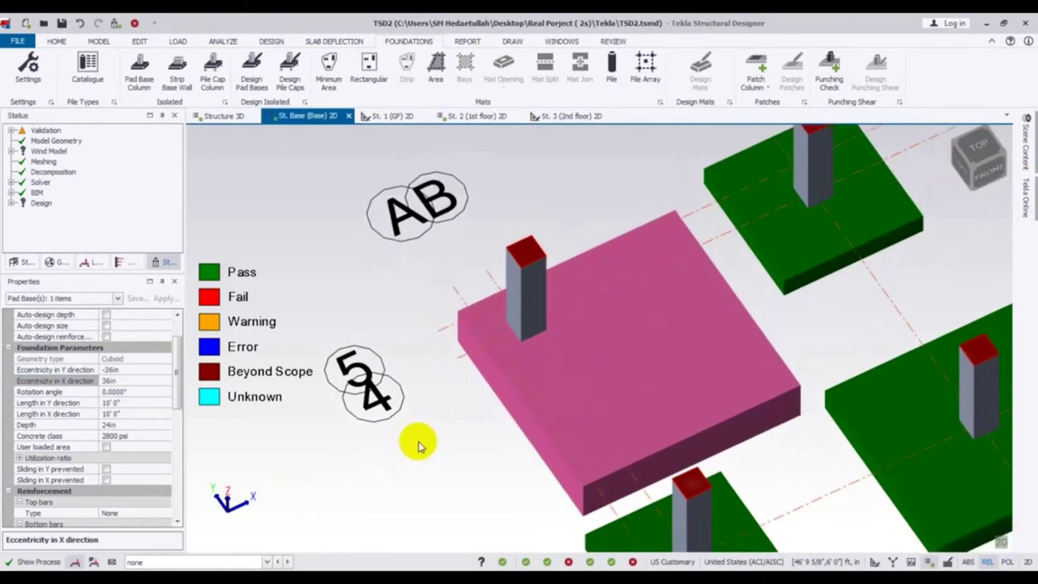
pyautogui.moveTo(410, 433); pyautogui.dragTo(411, 421, button='middle')
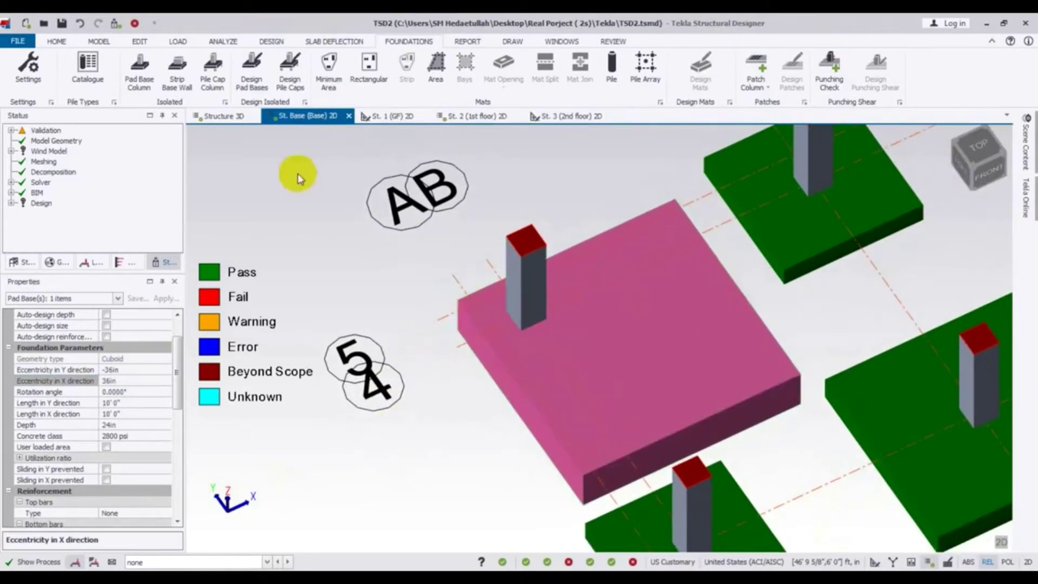
pyautogui.click(252, 65)
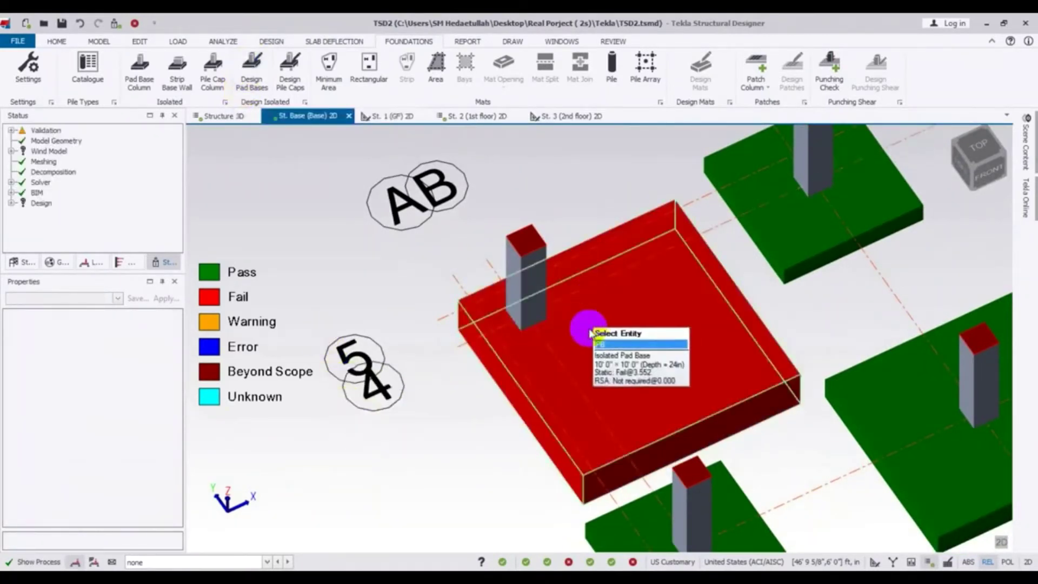
# - Check the enlarged corner pad base as a member, review its applied loads summary, and close the results
pyautogui.click(590, 332)
pyautogui.rightClick(590, 343)
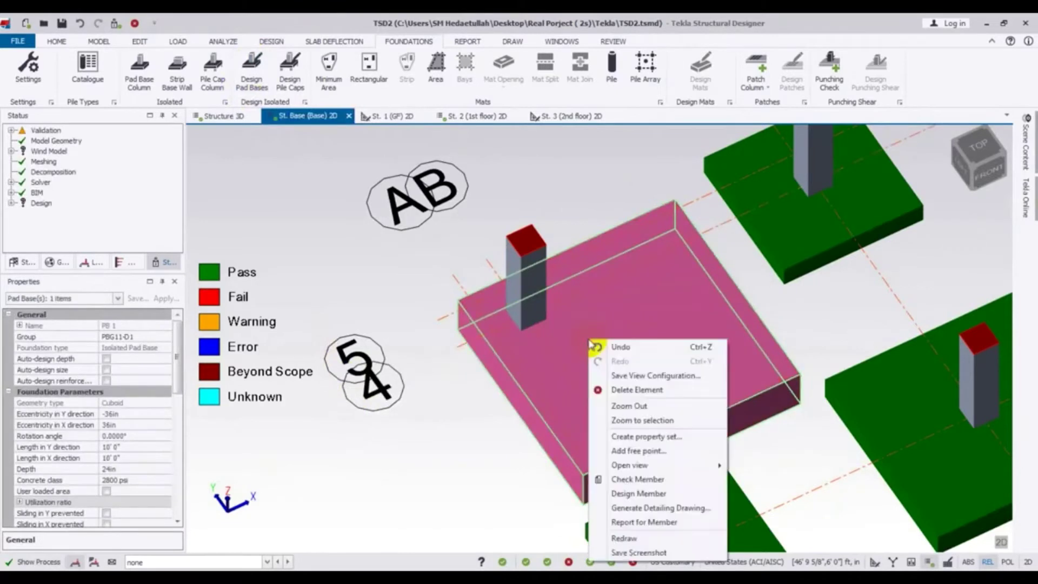
pyautogui.click(635, 485)
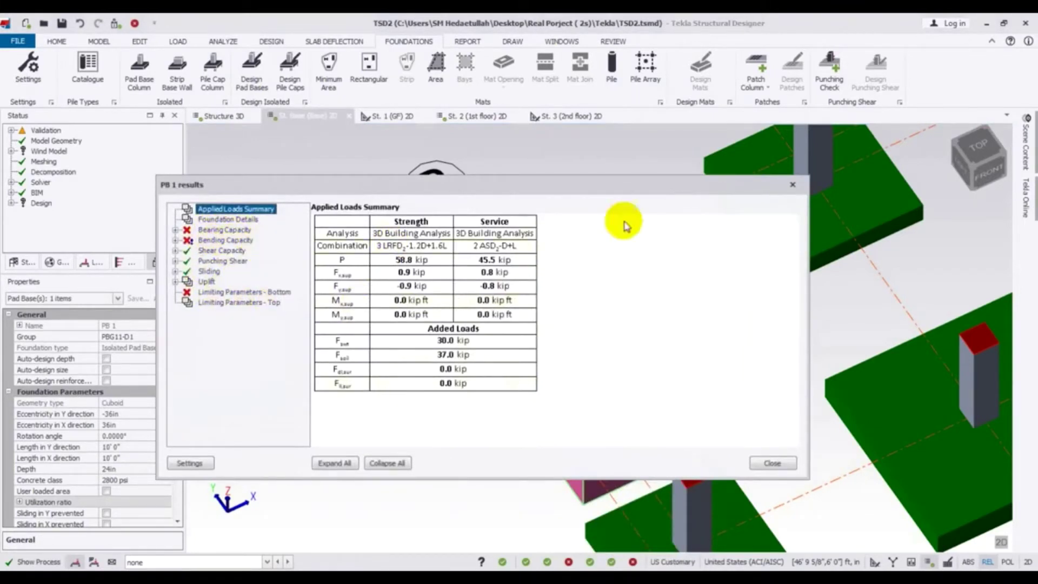
pyautogui.click(782, 182)
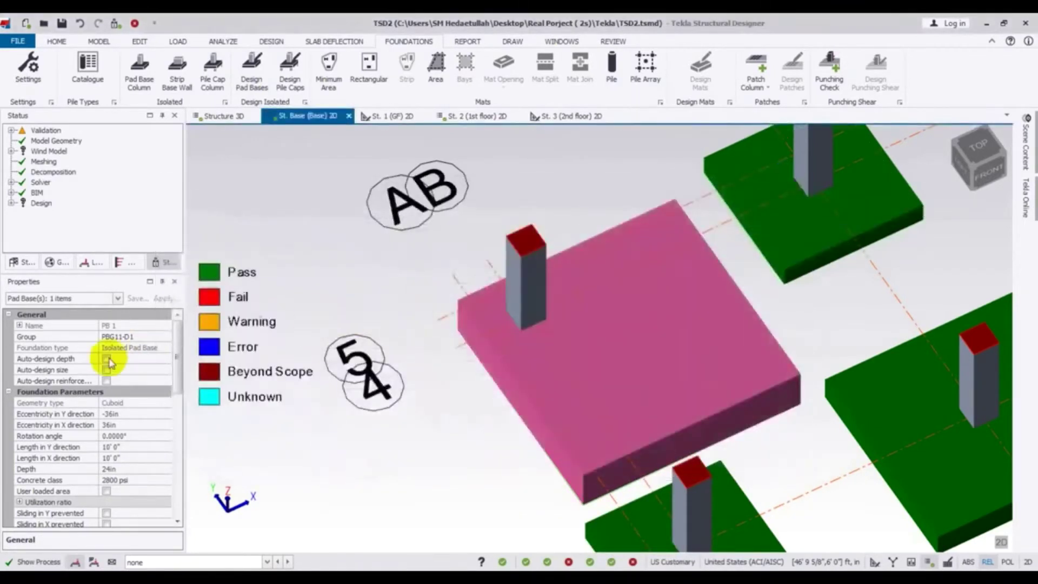
# - Enable auto-design of depth and size for the corner pad base, rerun Design Pad Bases, and clear the selection
pyautogui.click(177, 354)
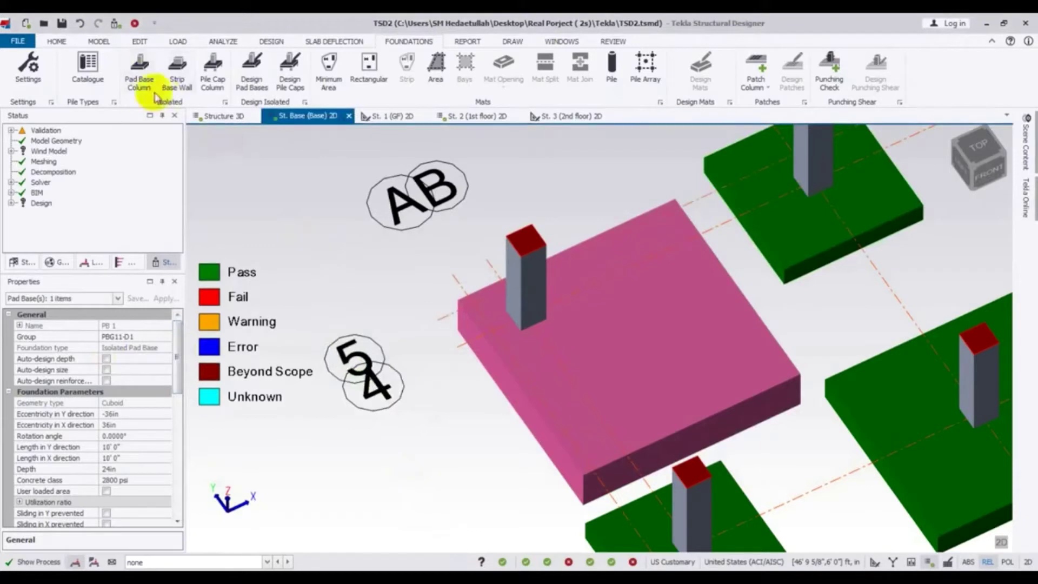
pyautogui.click(252, 67)
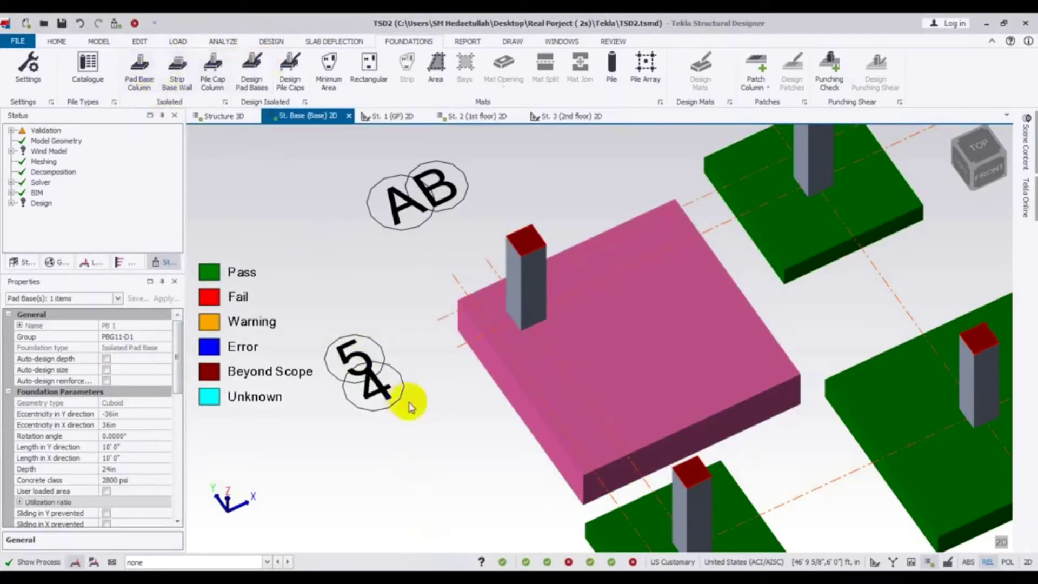
pyautogui.click(557, 391)
pyautogui.click(559, 385)
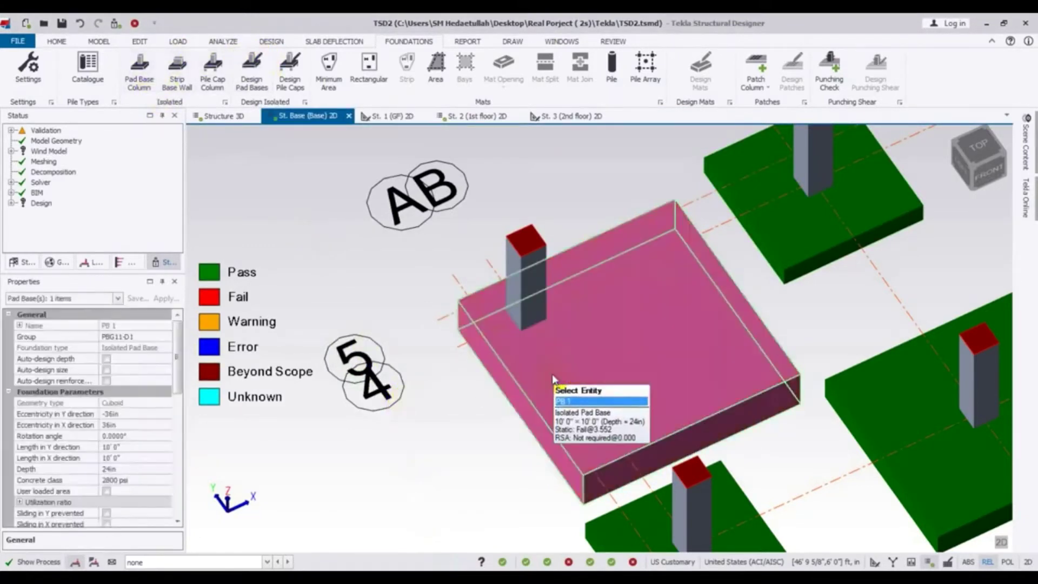
pyautogui.click(107, 359)
pyautogui.click(107, 369)
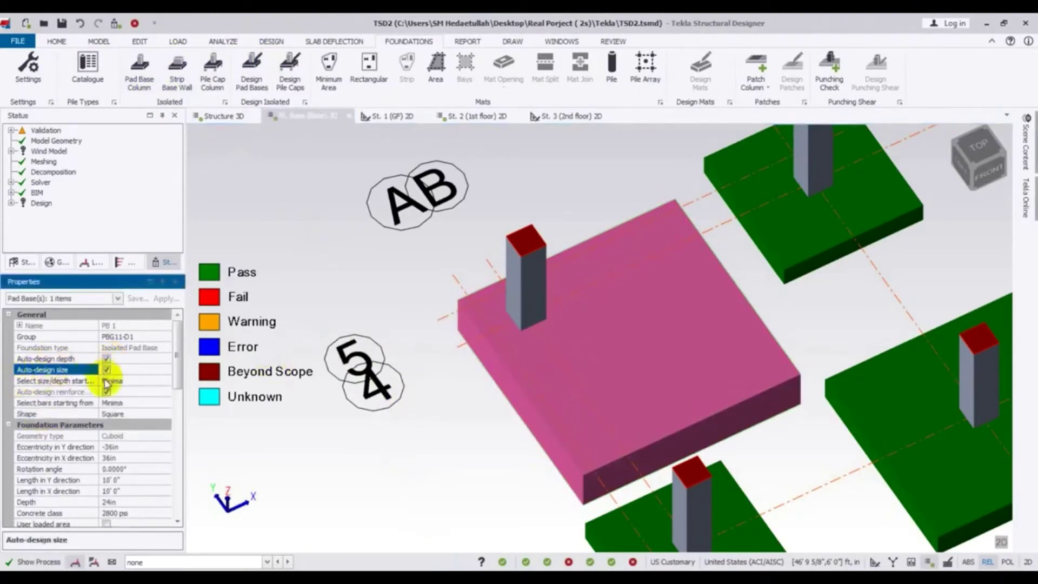
pyautogui.click(253, 71)
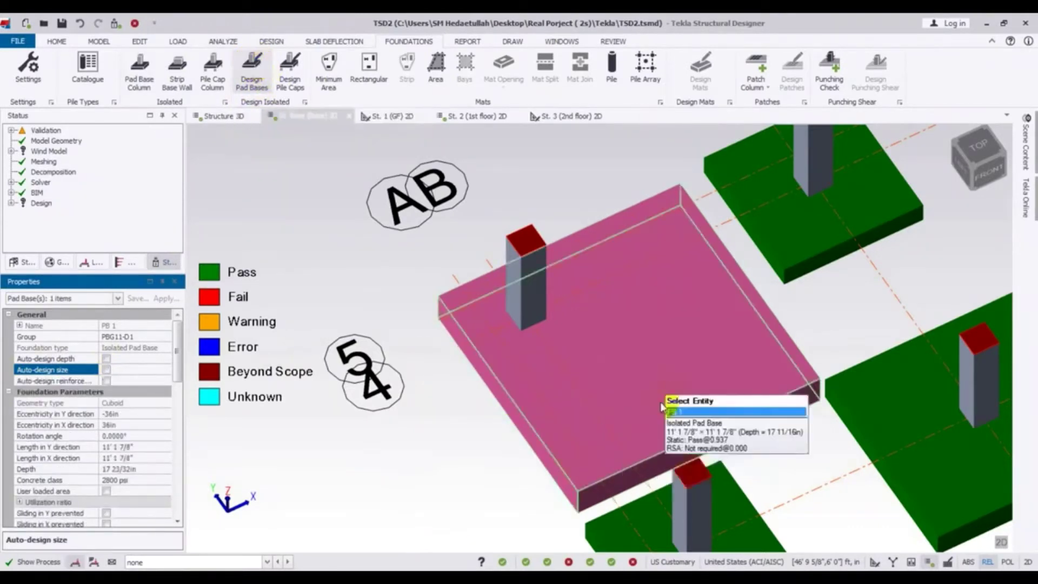
pyautogui.click(372, 274)
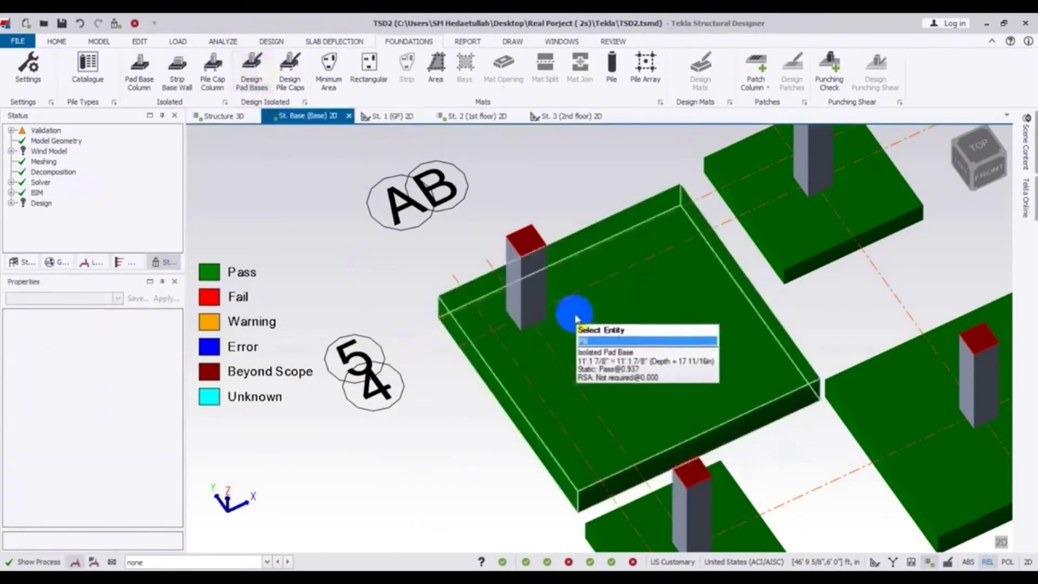
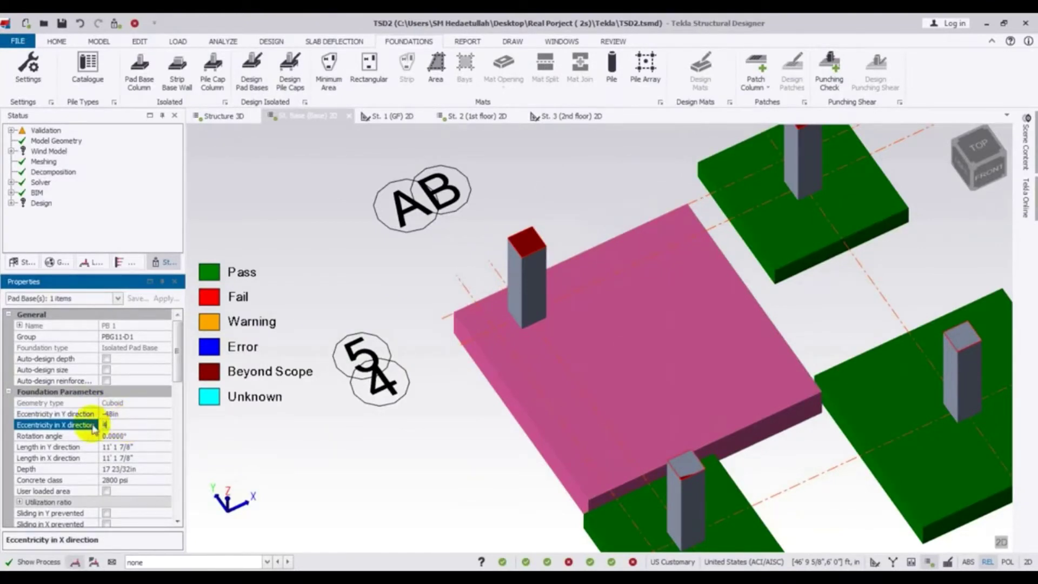
# - Set the corner pad base's eccentricity to -48 in in the Y direction and 48 in in the X direction
pyautogui.click(260, 479)
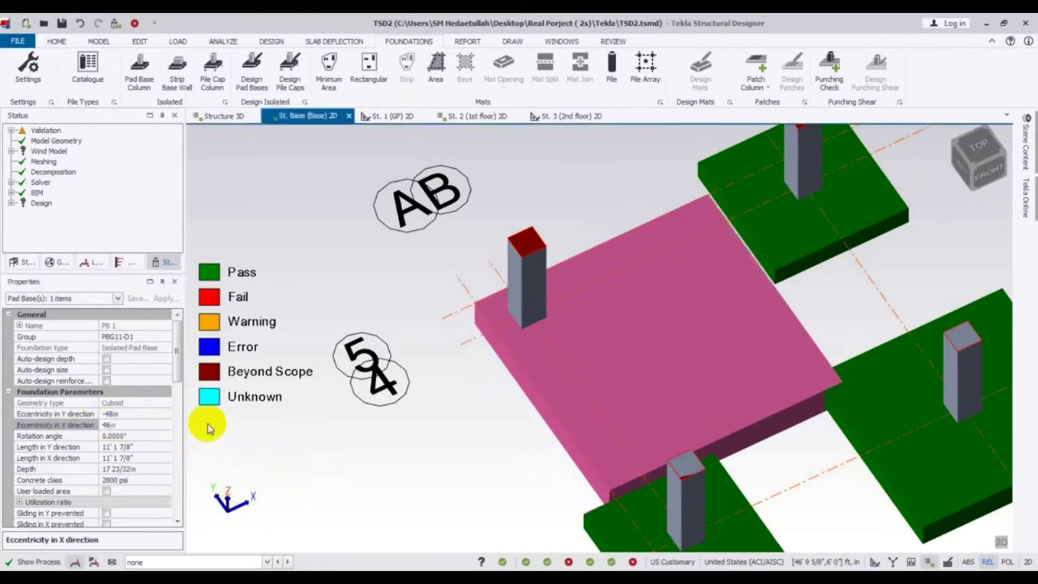
# - Set the corner pad base's lengths in the Y and X directions to 12 in
pyautogui.click(126, 448)
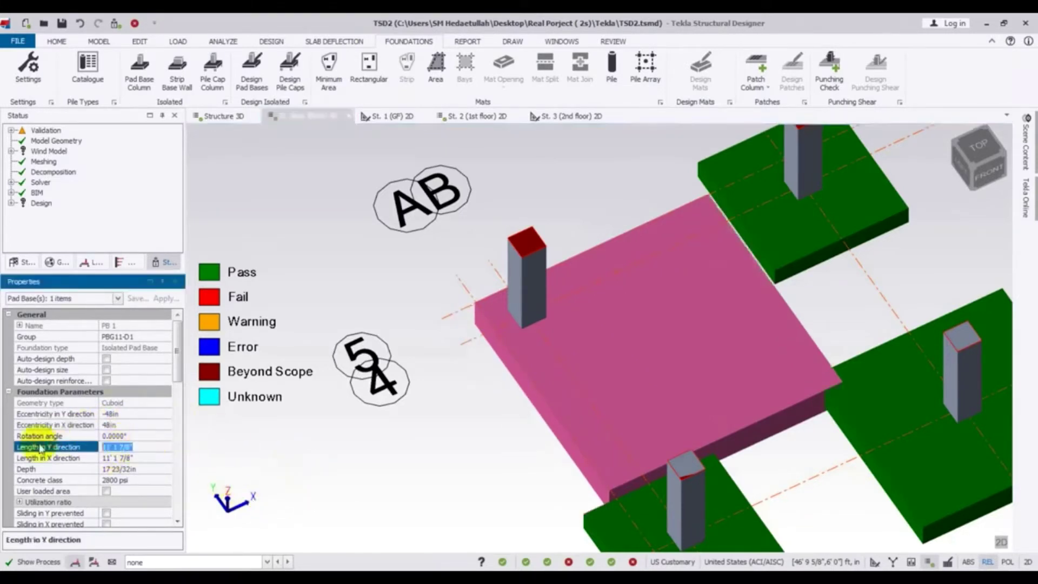
pyautogui.write('12')
pyautogui.click(141, 457)
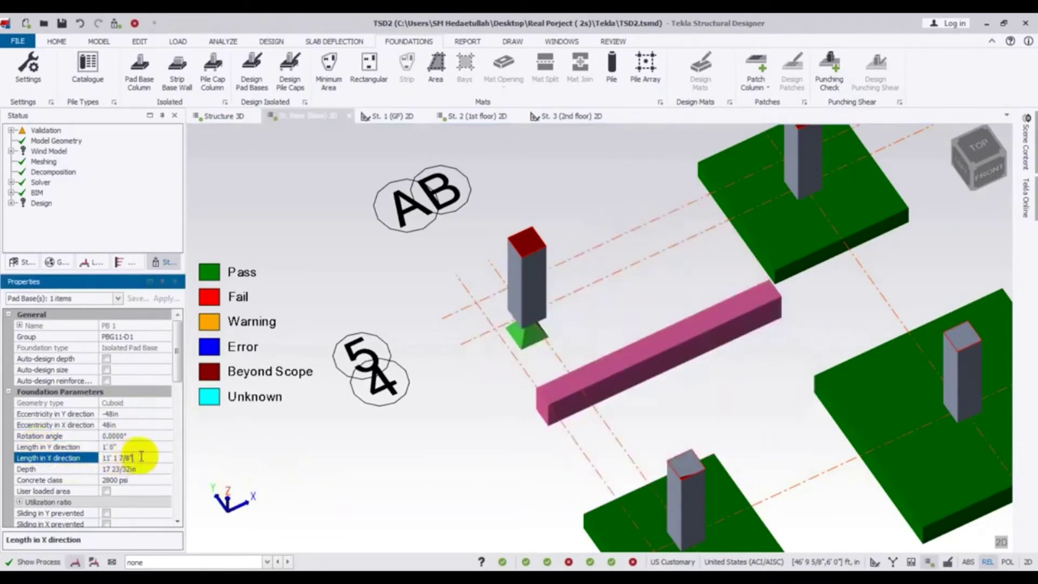
pyautogui.write('12')
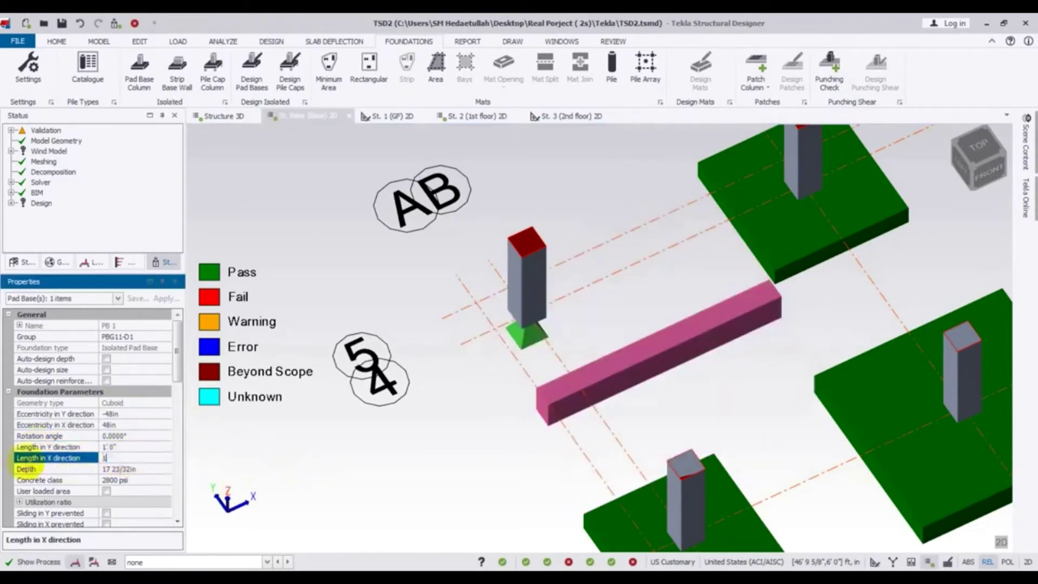
# - Set the corner pad base's lengths in the Y and X directions to 12 ft and its depth to 24 in
pyautogui.click(132, 447)
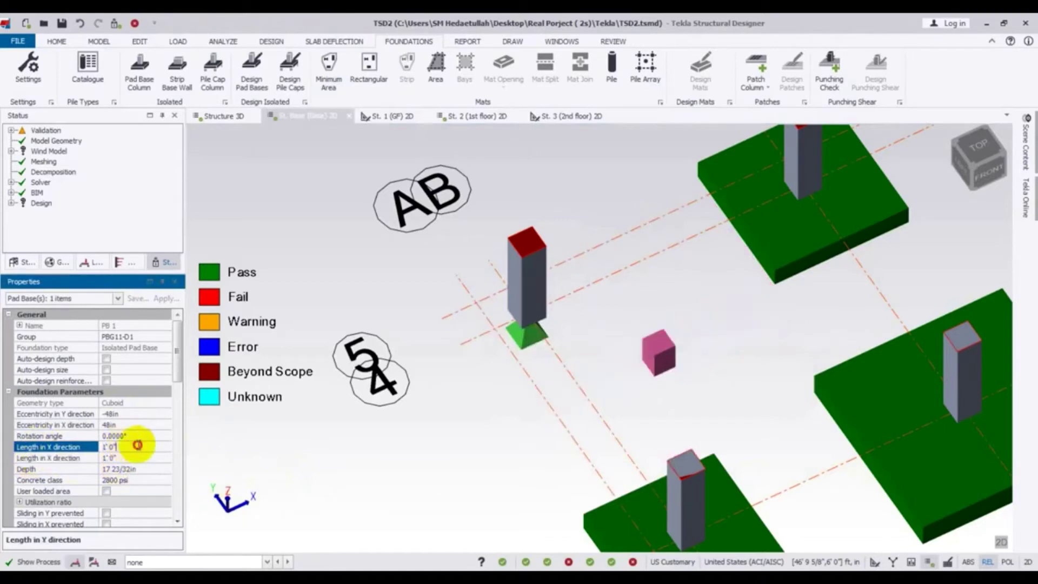
pyautogui.write('1')
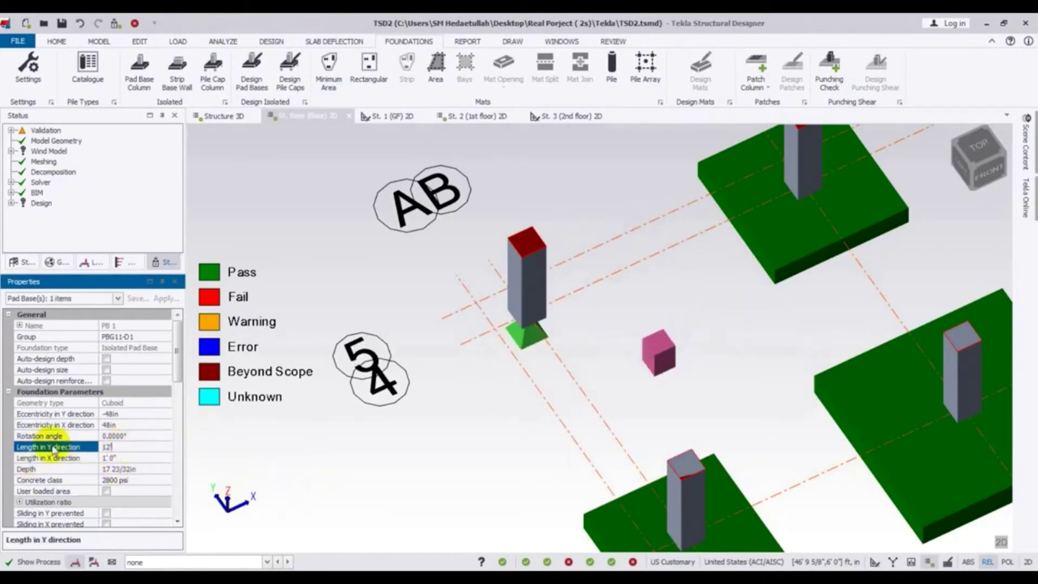
pyautogui.write('2')
pyautogui.click(129, 457)
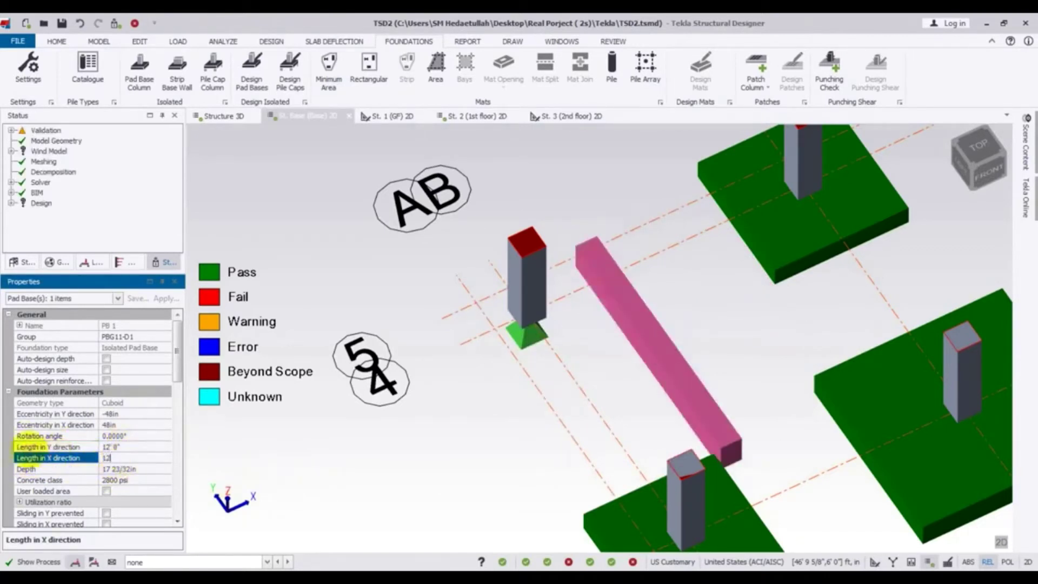
pyautogui.click(119, 471)
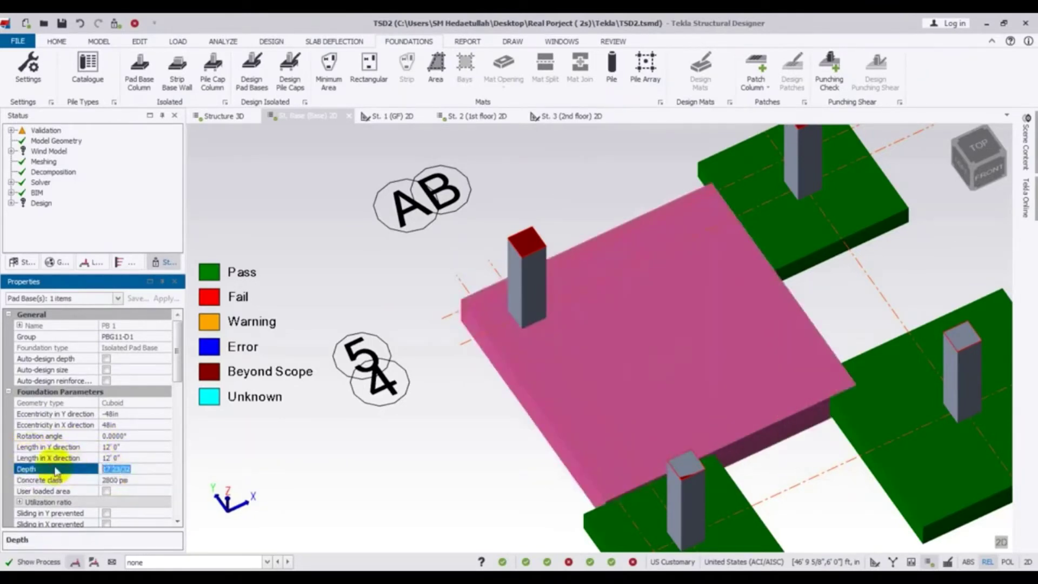
pyautogui.click(285, 479)
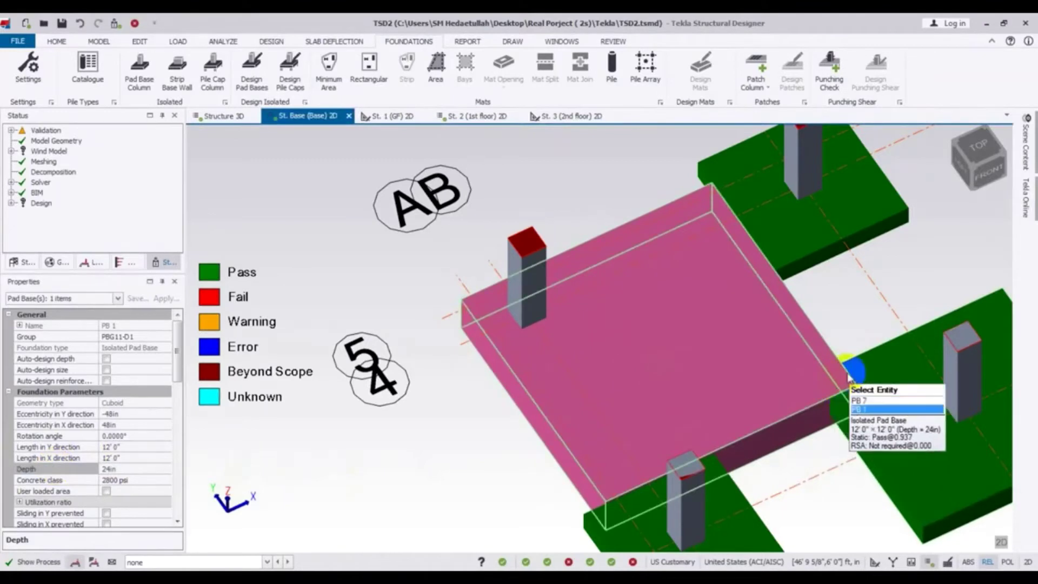
# - Set the corner pad base's length to 10 ft in the Y direction and 11 ft in the X direction
pyautogui.click(119, 447)
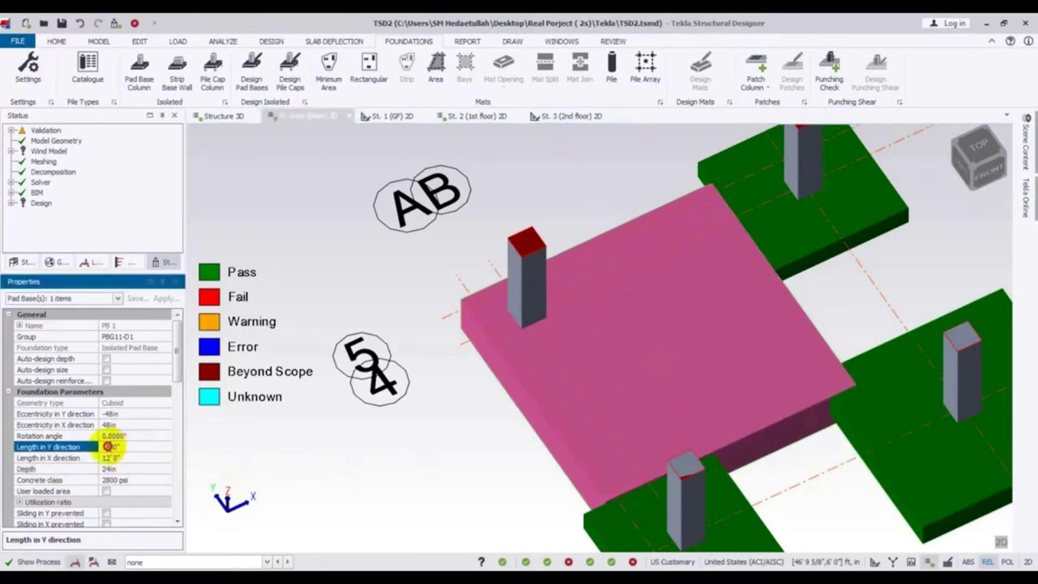
pyautogui.click(110, 458)
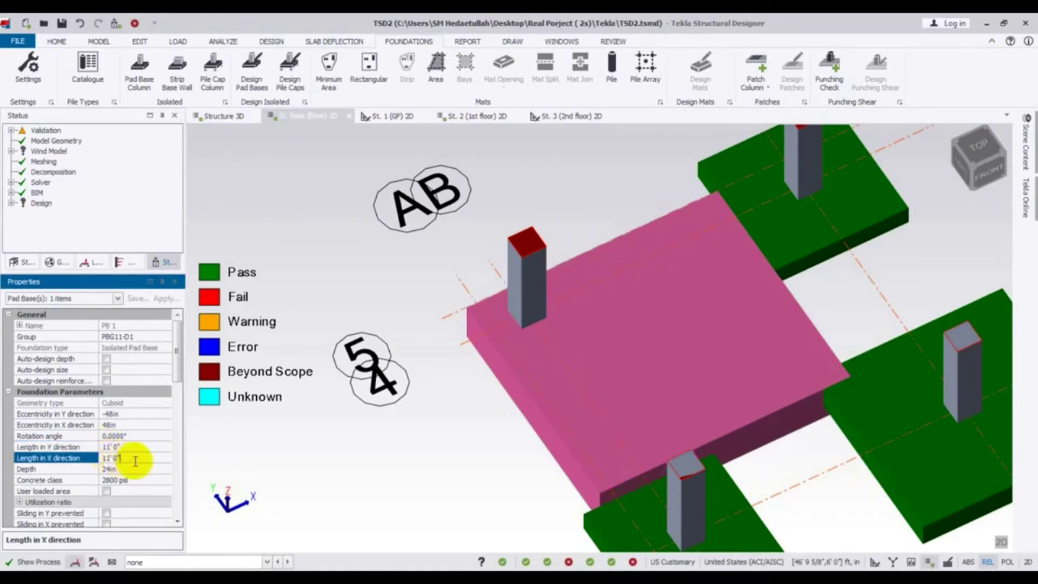
pyautogui.click(380, 472)
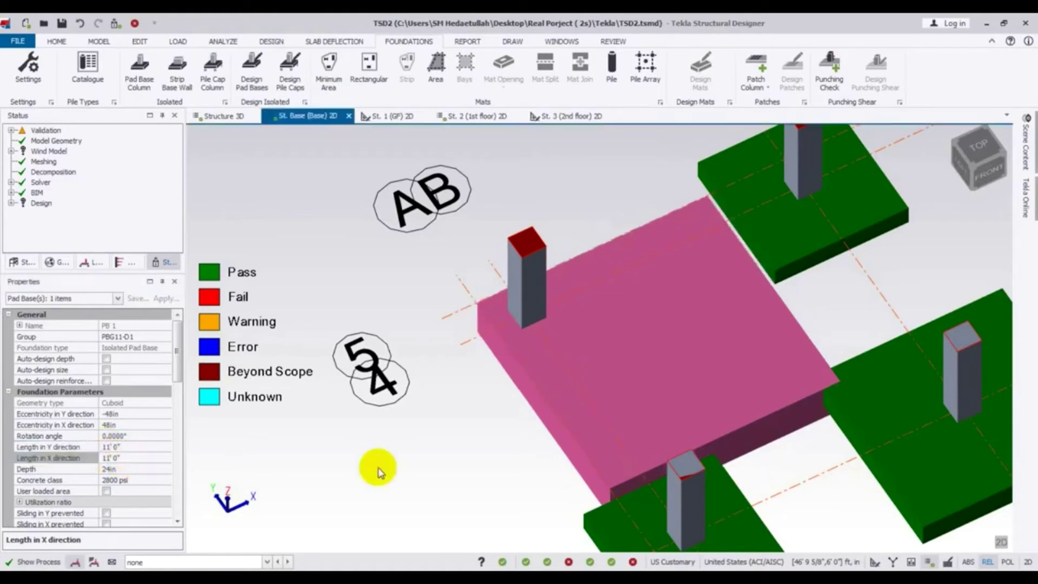
pyautogui.click(108, 458)
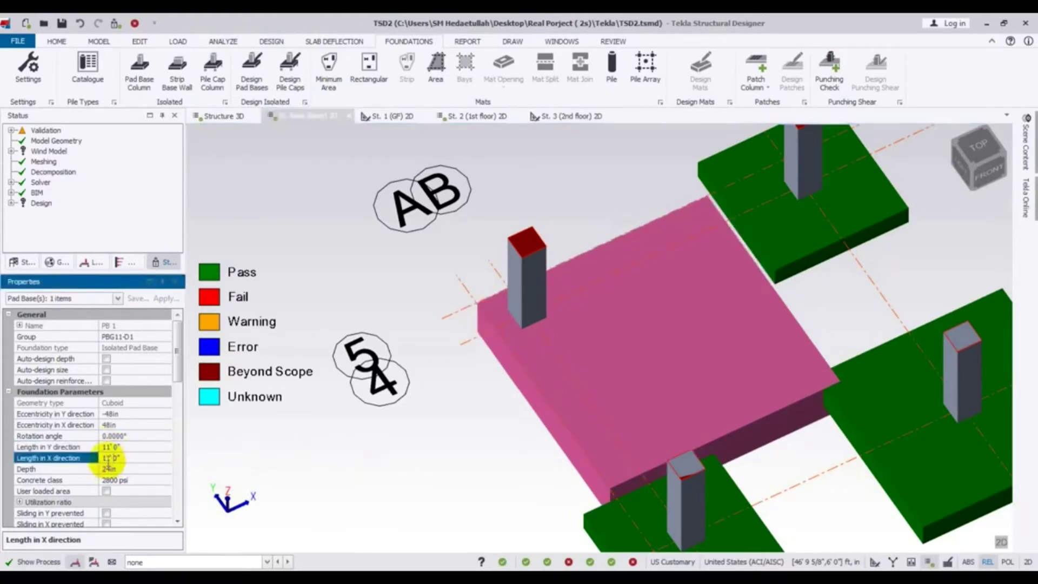
pyautogui.click(111, 448)
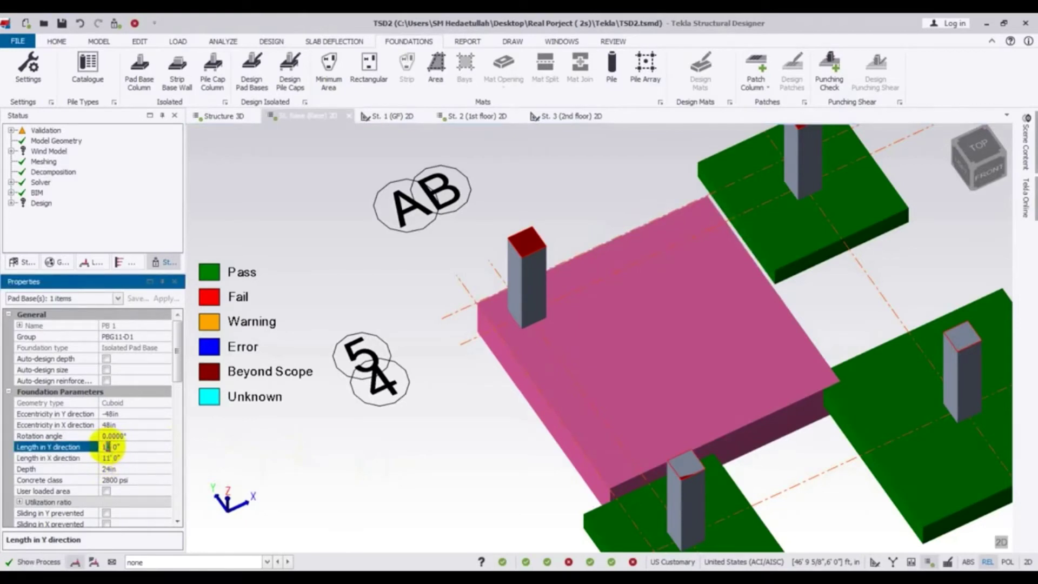
pyautogui.click(395, 470)
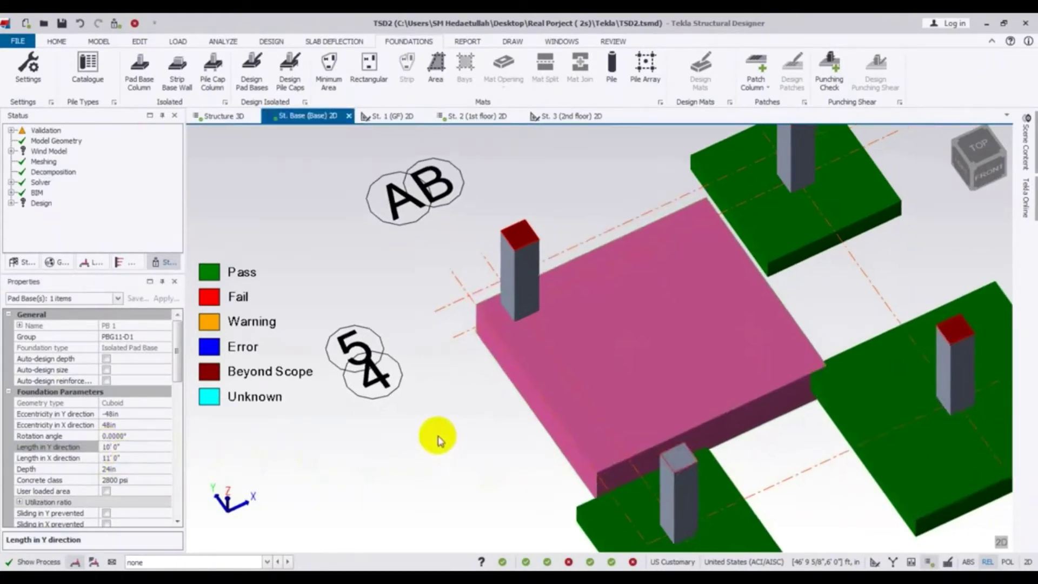
# - Set the corner pad base's eccentricity in the Y direction to -42 in and rerun Design Pad Bases
pyautogui.scroll(3, 454, 389)
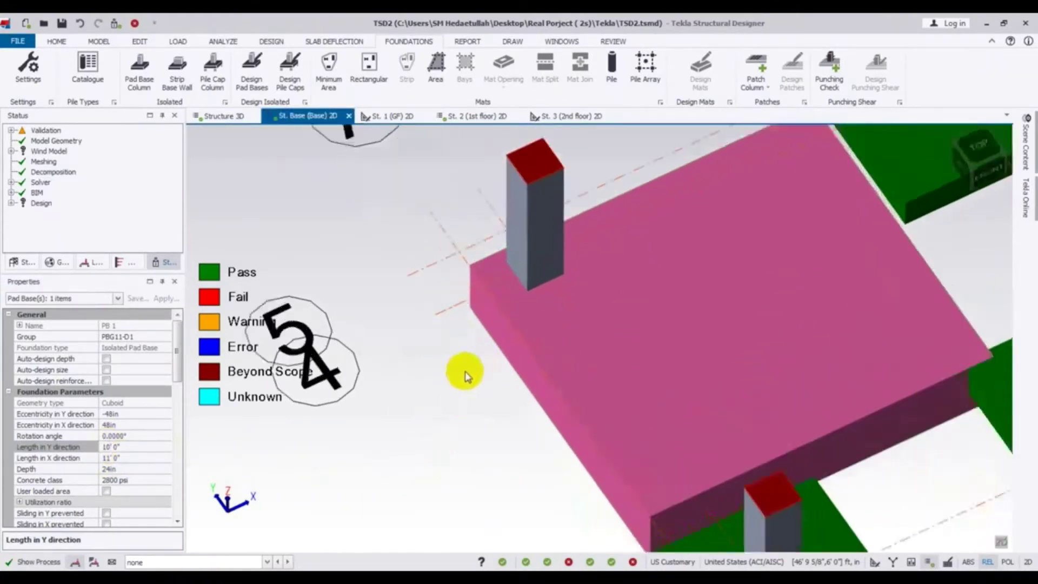
pyautogui.moveTo(463, 371); pyautogui.dragTo(537, 454, button='middle')
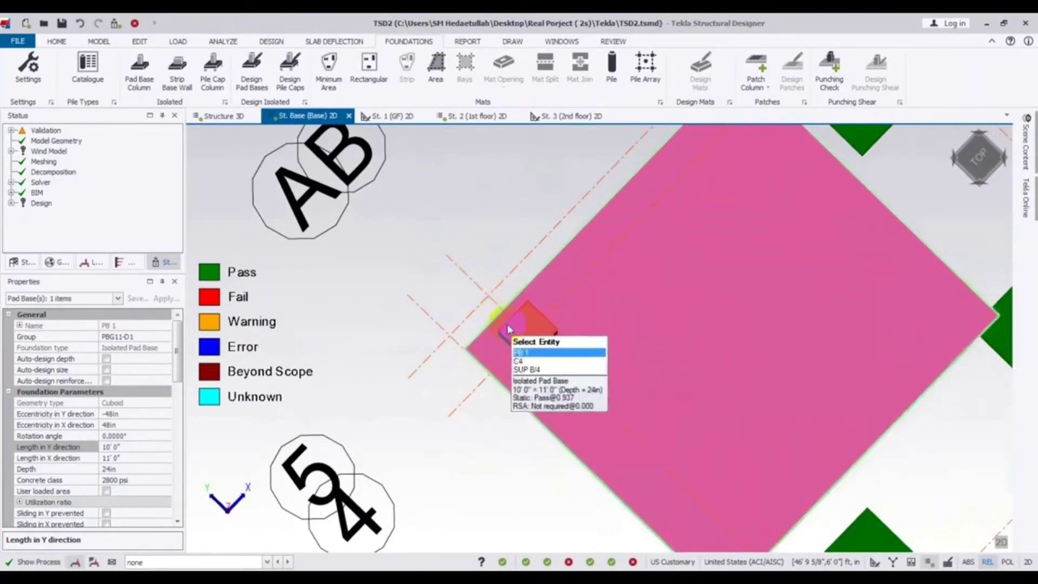
pyautogui.click(115, 414)
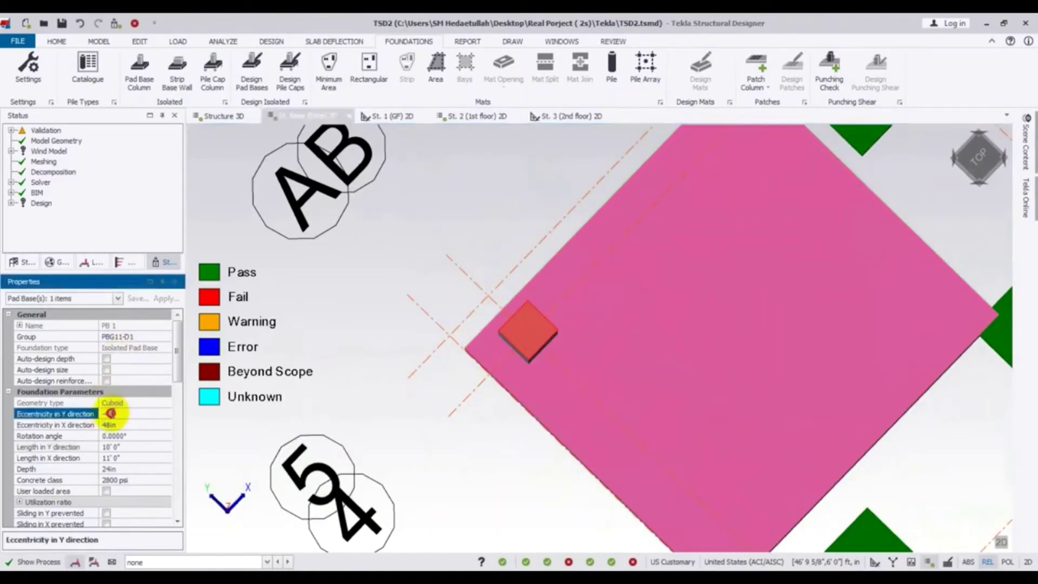
pyautogui.write('2')
pyautogui.press('Return')
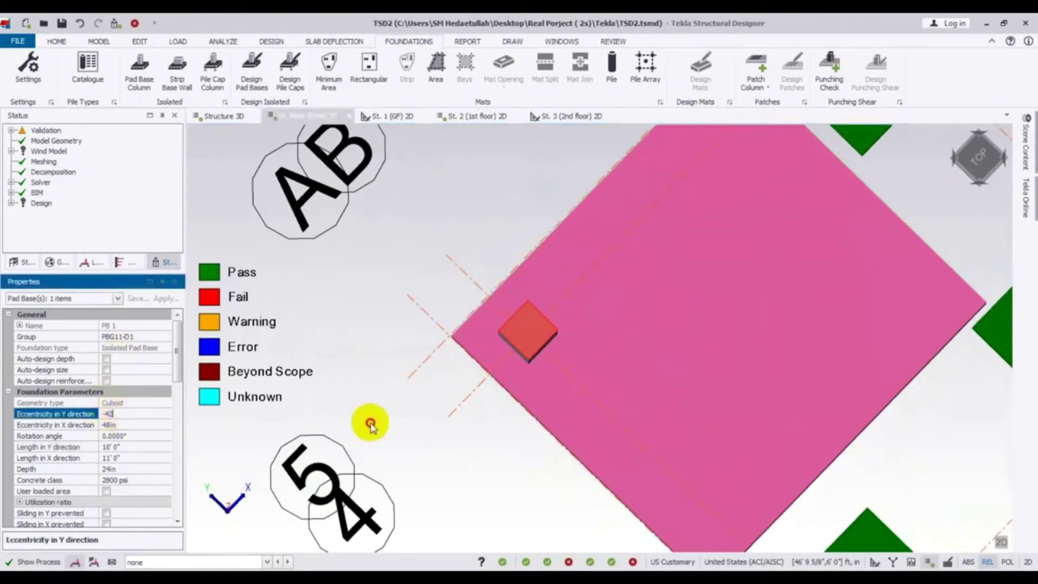
pyautogui.click(370, 422)
pyautogui.scroll(-2, 341, 421)
pyautogui.scroll(-3, 339, 422)
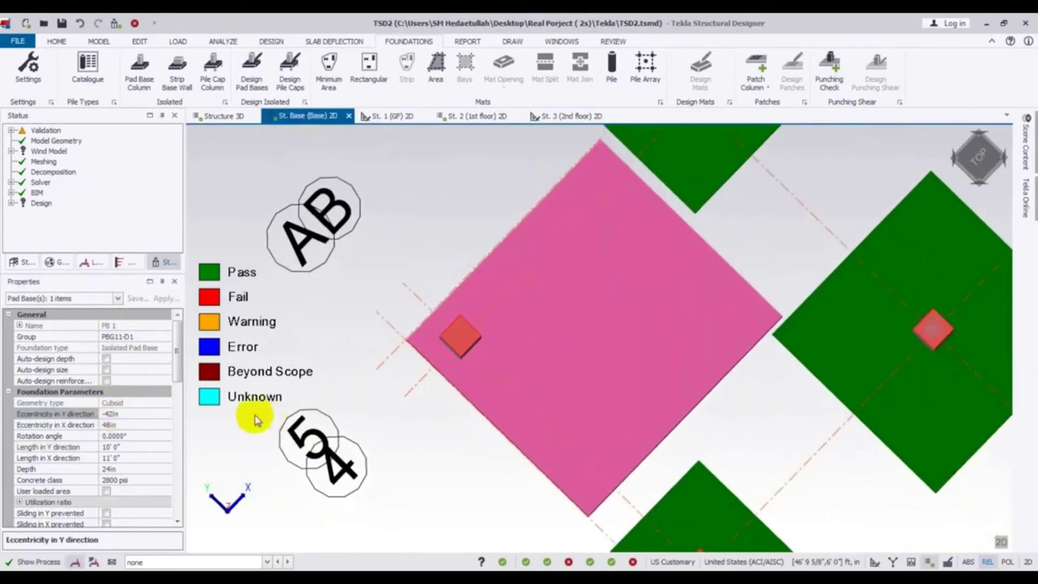
pyautogui.moveTo(177, 358); pyautogui.dragTo(167, 313)
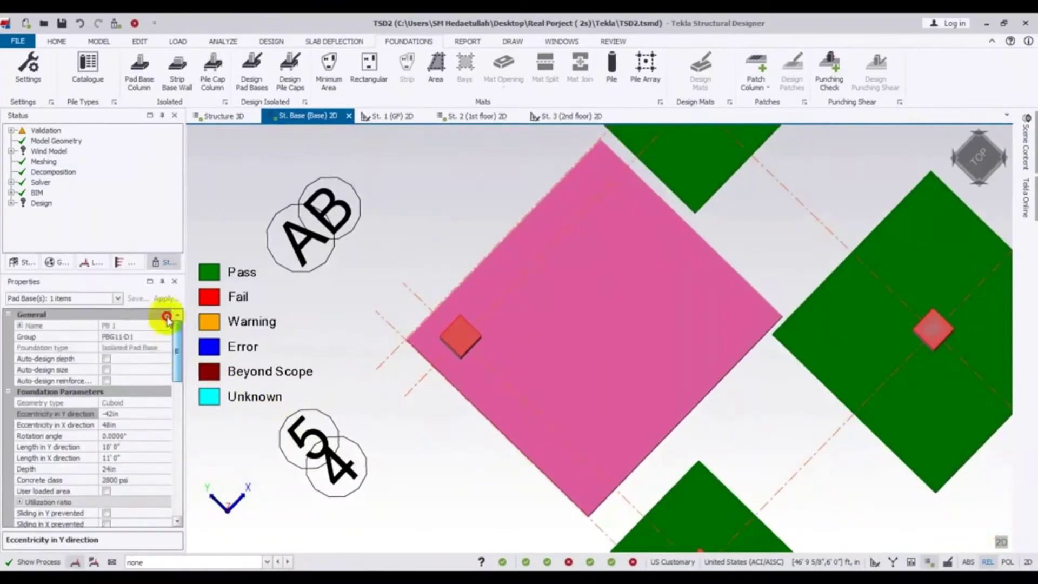
pyautogui.click(262, 81)
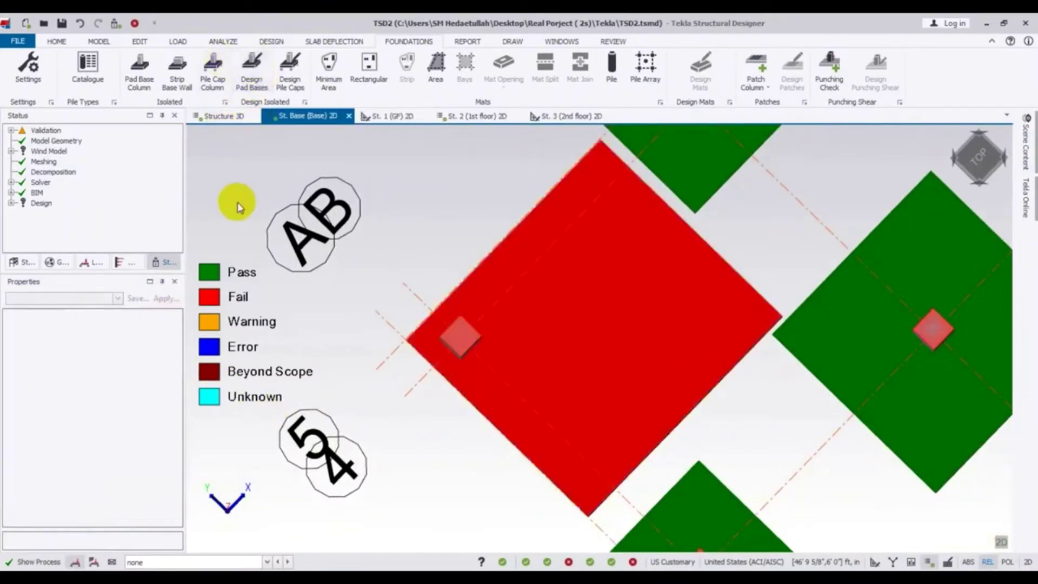
# - Run Check Member on the corner pad base and examine its bearing capacity details and summary
pyautogui.scroll(-2, 377, 422)
pyautogui.moveTo(378, 422); pyautogui.dragTo(371, 348, button='middle')
pyautogui.click(559, 323)
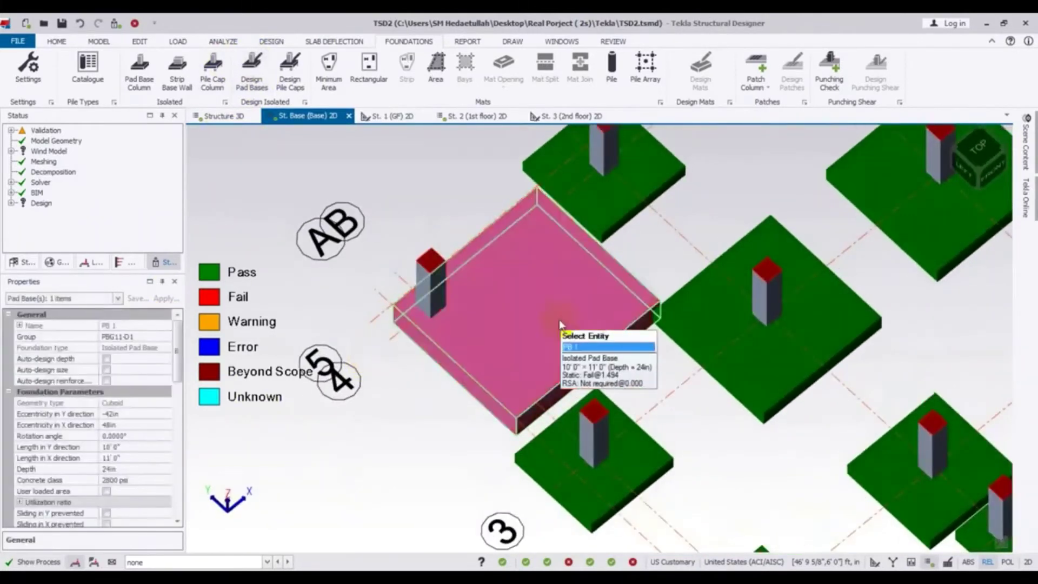
pyautogui.rightClick(538, 316)
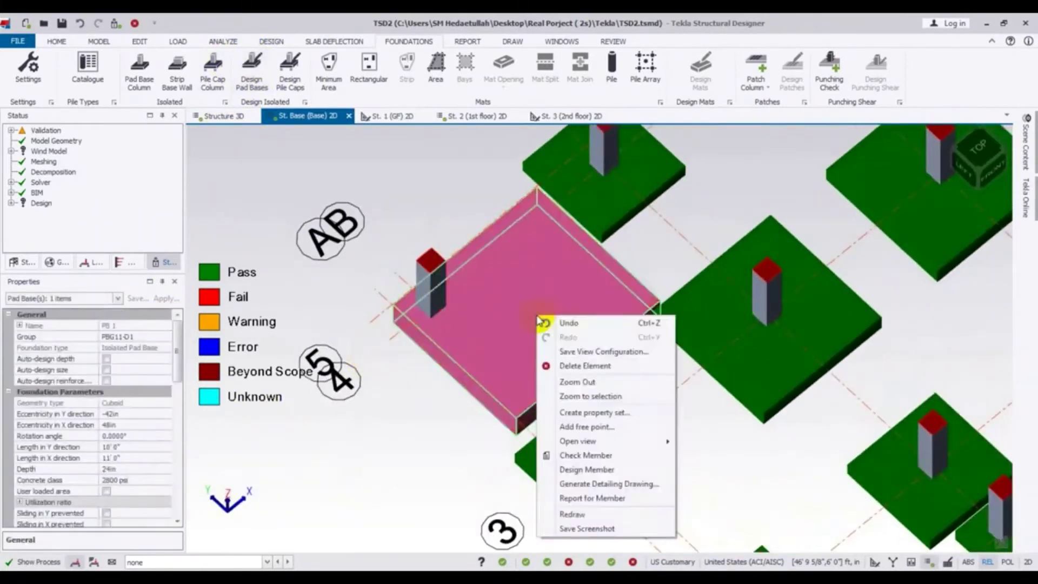
pyautogui.click(586, 457)
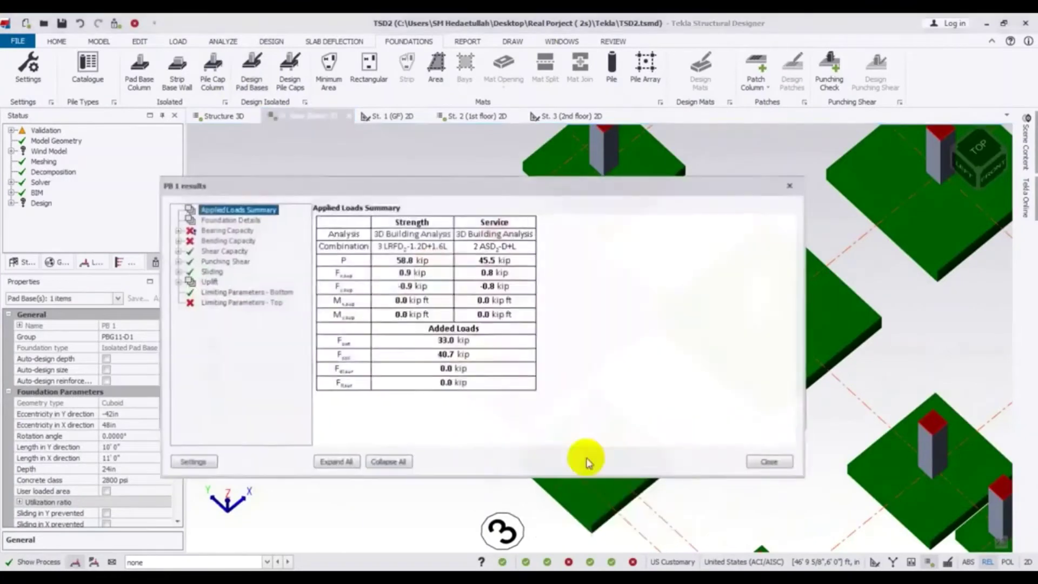
pyautogui.click(224, 229)
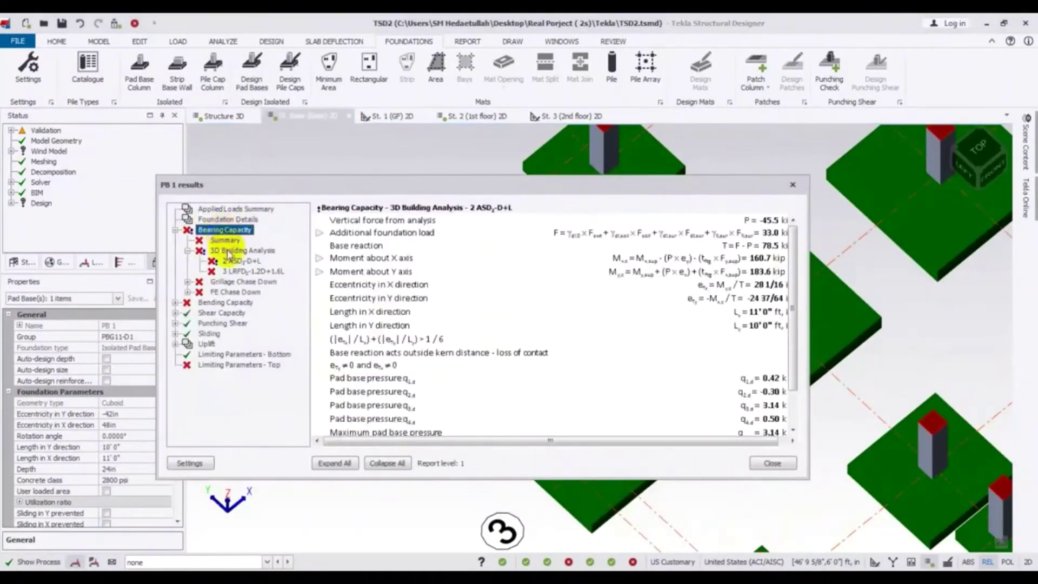
pyautogui.click(225, 240)
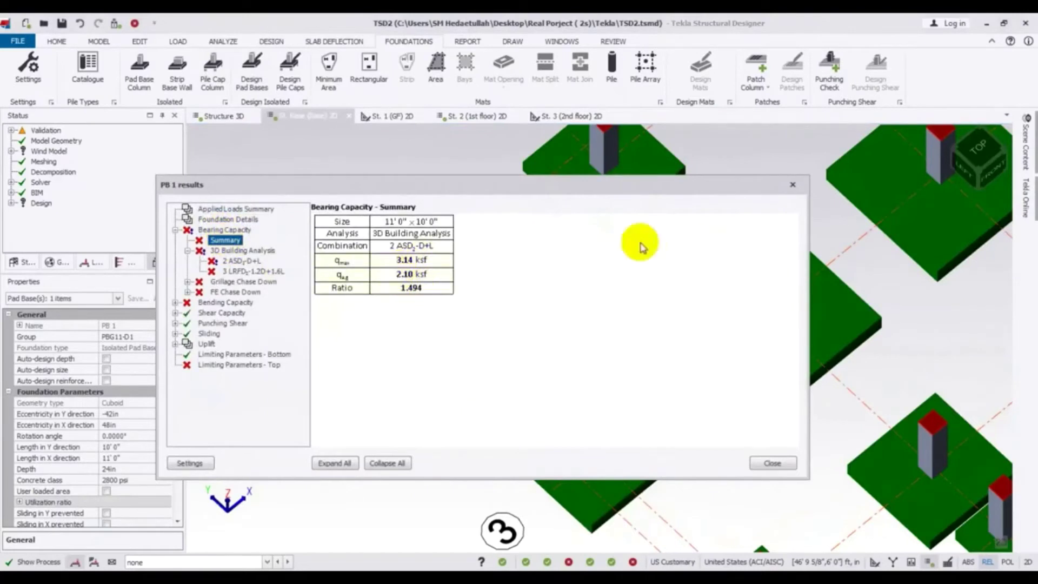
pyautogui.click(793, 184)
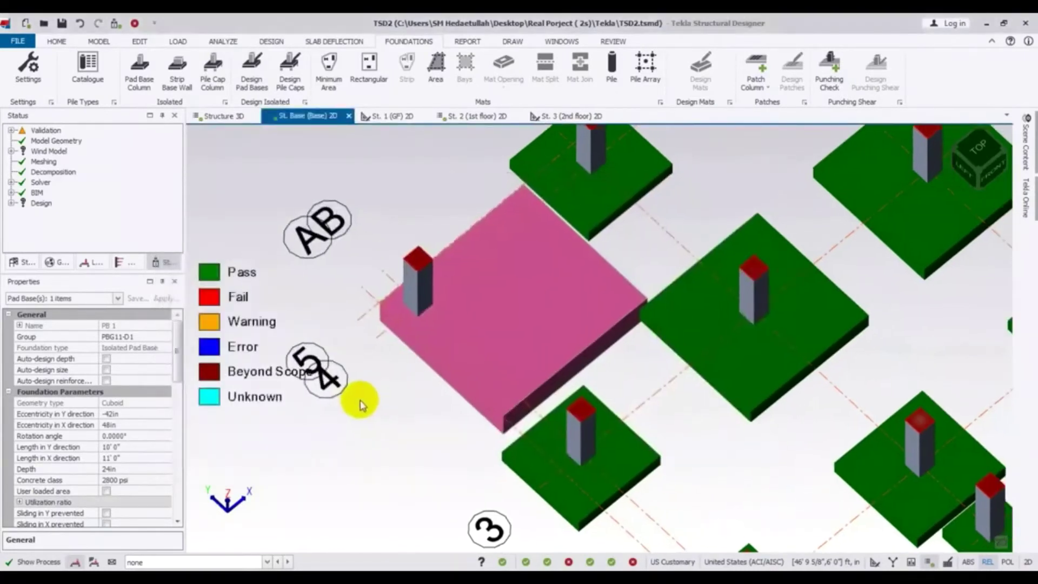
# - Set the corner pad base's allowable bearing capacity to 4100 psf and rerun Design Pad Bases
pyautogui.moveTo(175, 363); pyautogui.dragTo(170, 486)
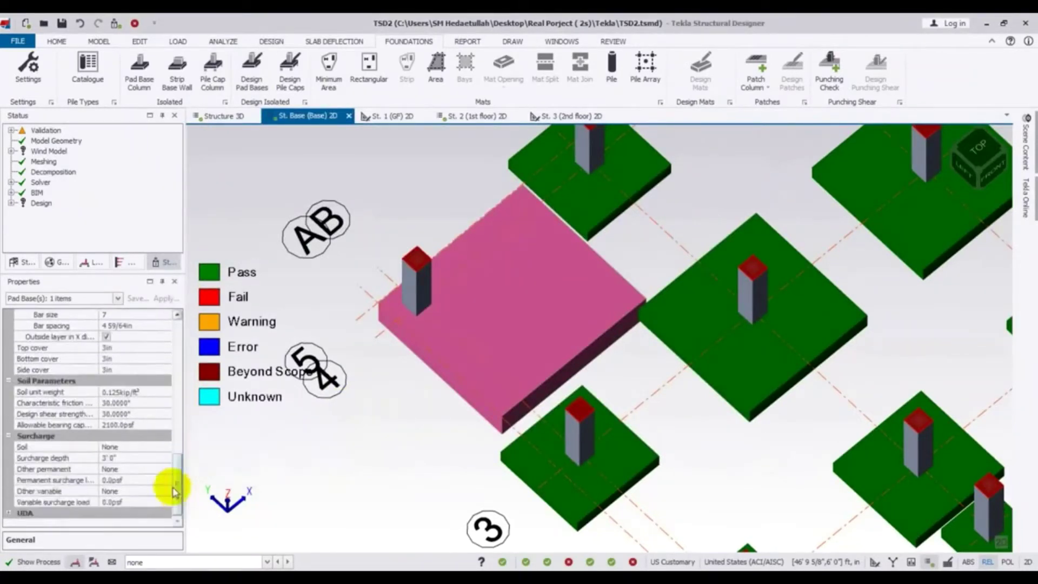
pyautogui.click(110, 425)
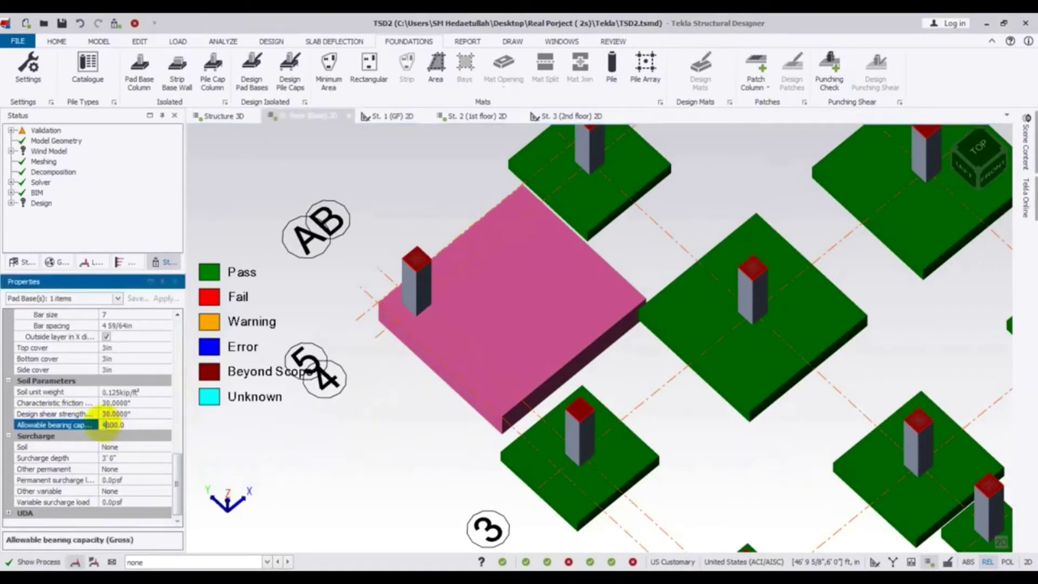
pyautogui.click(320, 452)
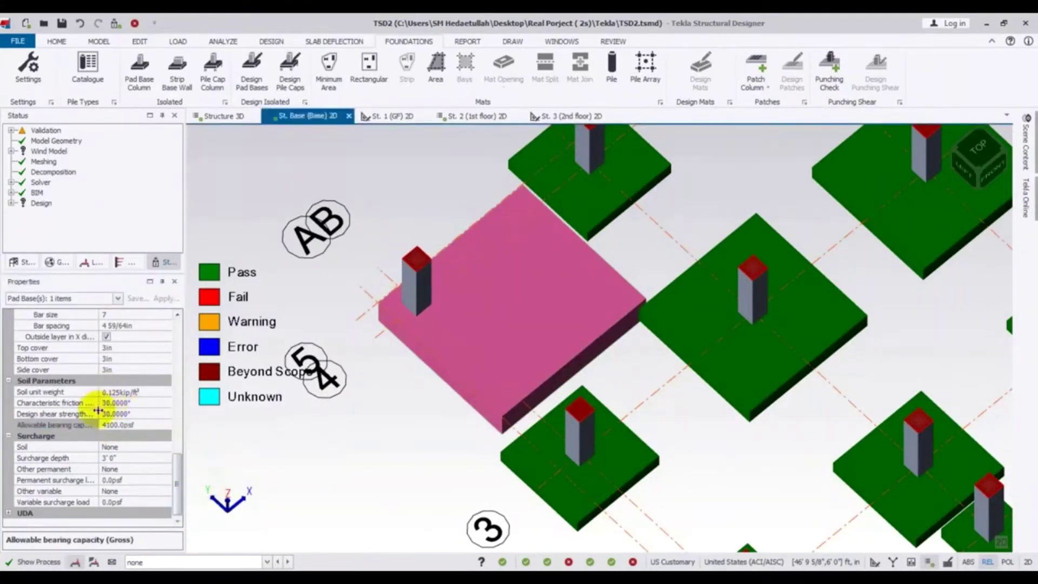
pyautogui.scroll(2, 328, 375)
pyautogui.scroll(-2, 324, 373)
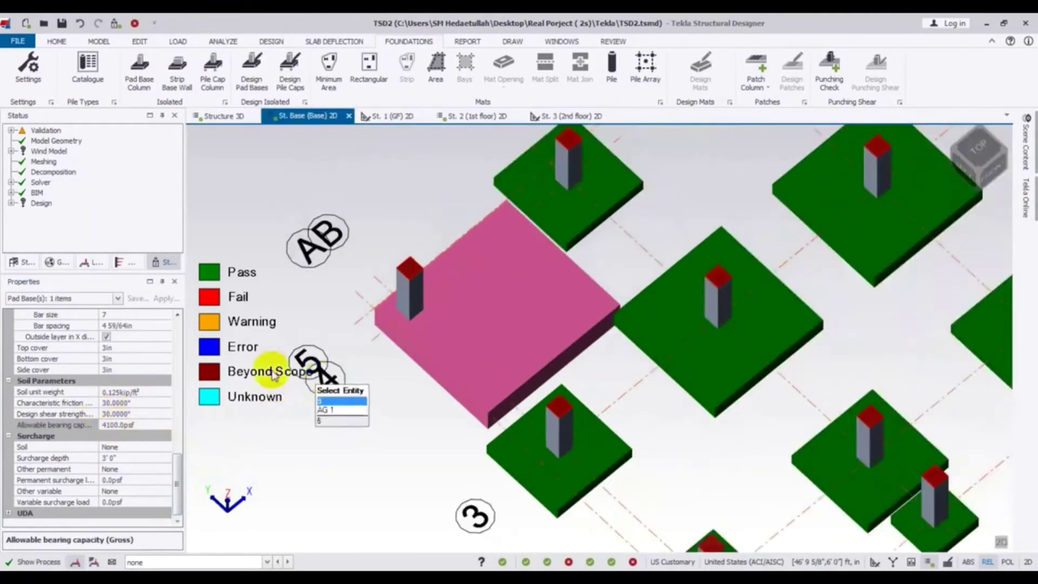
pyautogui.scroll(10, 158, 363)
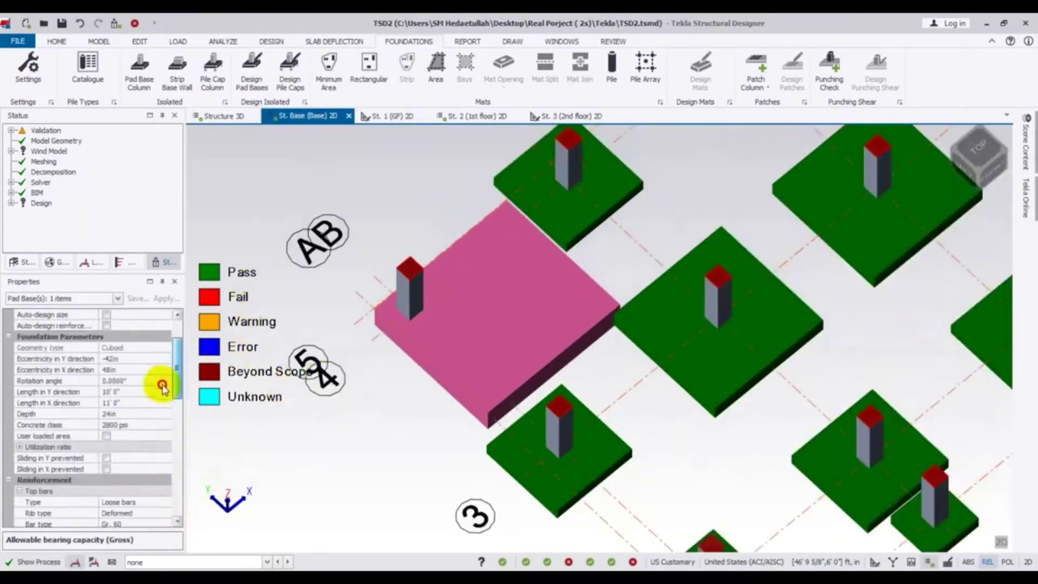
pyautogui.click(250, 63)
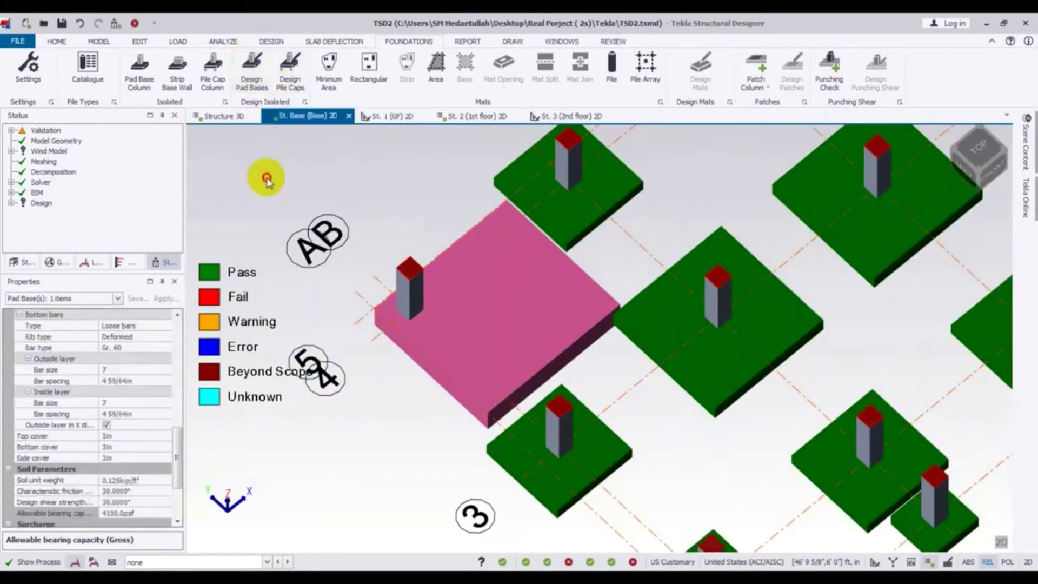
# - Run Check Member on the corner pad base again and examine its bending capacity results about the Y axis
pyautogui.click(461, 318)
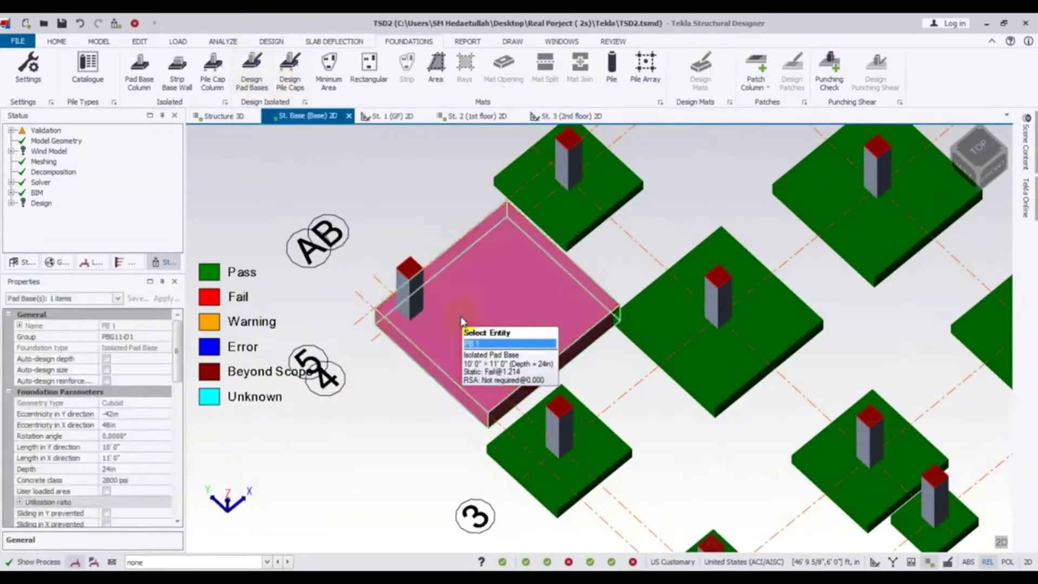
pyautogui.rightClick(461, 318)
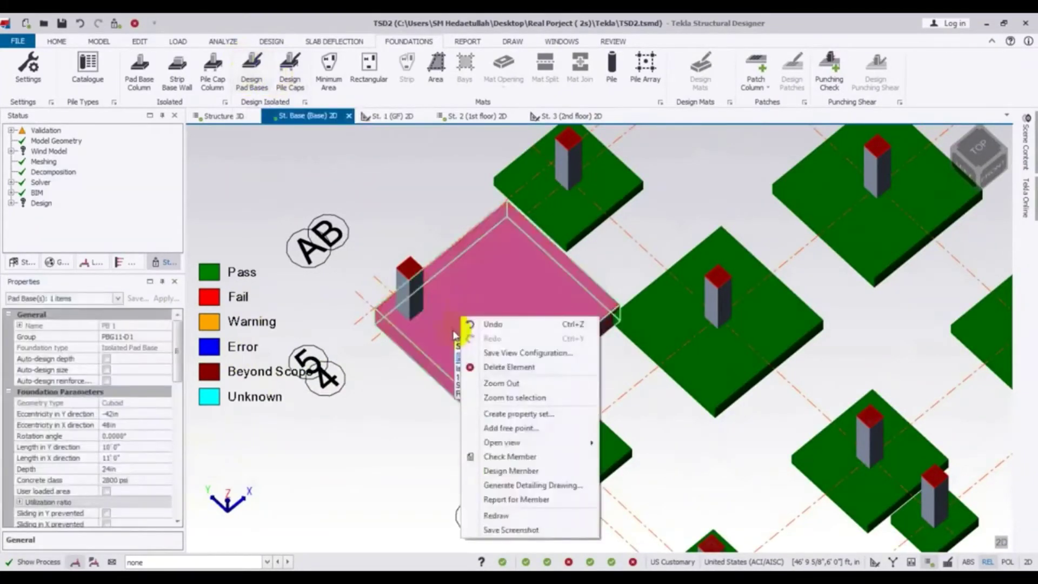
pyautogui.click(500, 457)
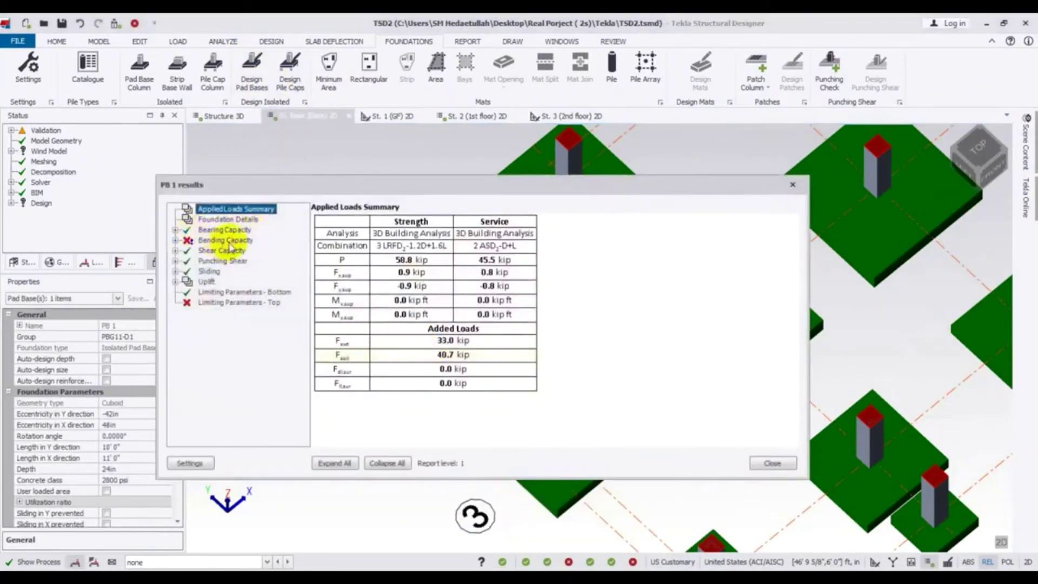
pyautogui.click(226, 240)
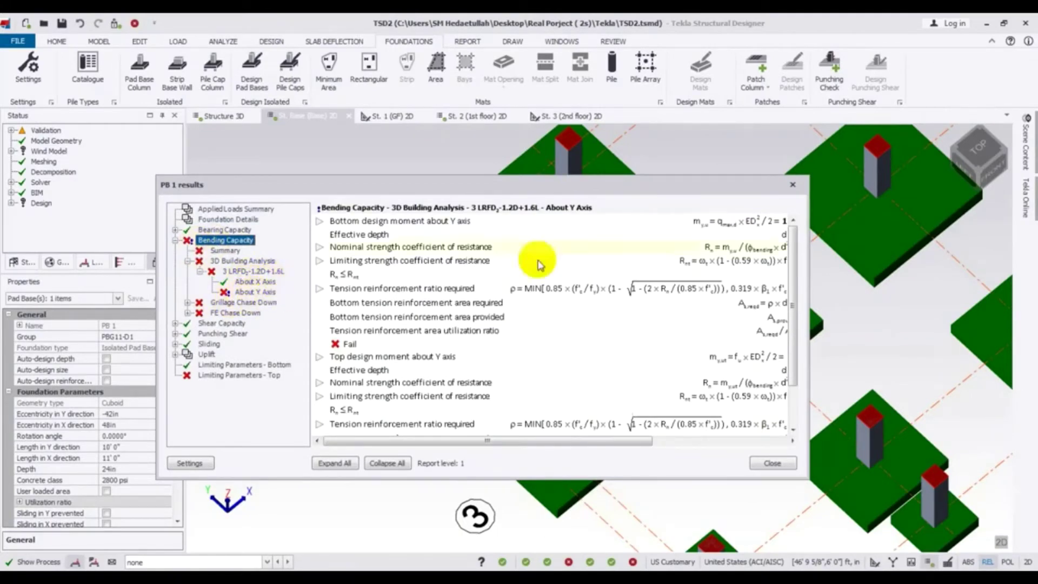
pyautogui.click(793, 187)
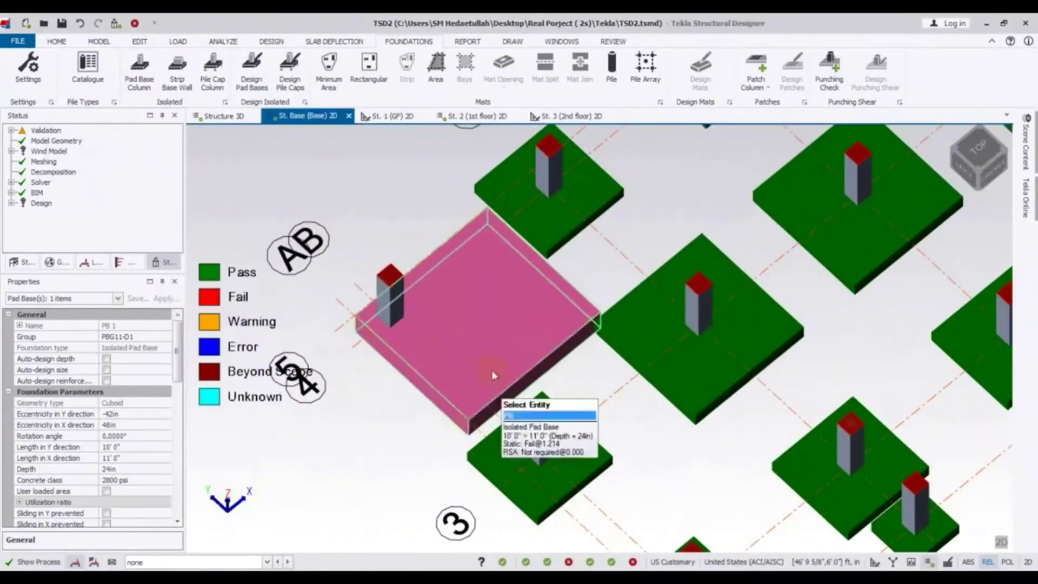
# - Enable auto-design of size and depth for the corner pad base
pyautogui.scroll(3, 379, 331)
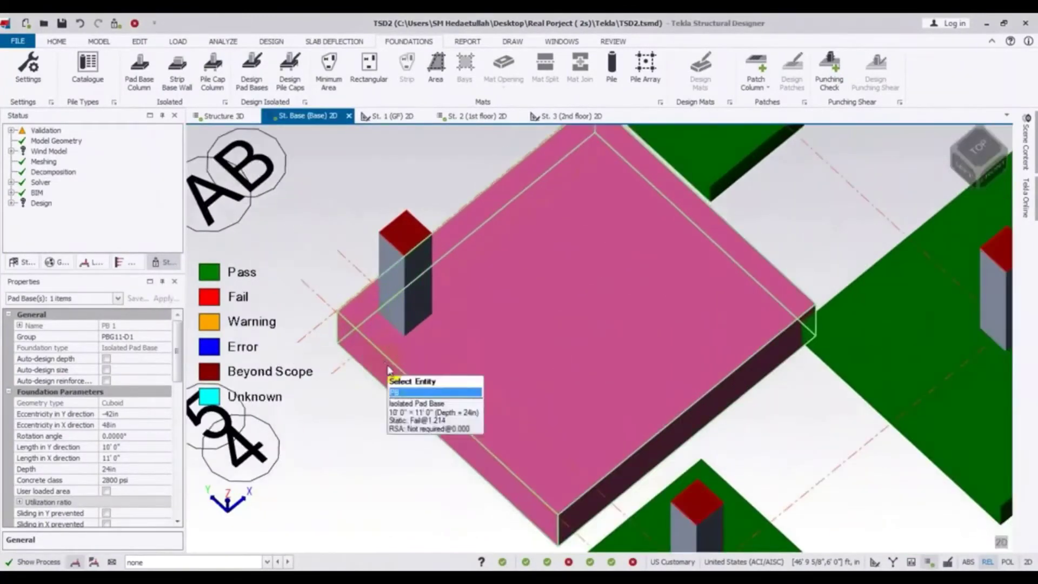
pyautogui.scroll(-3, 614, 370)
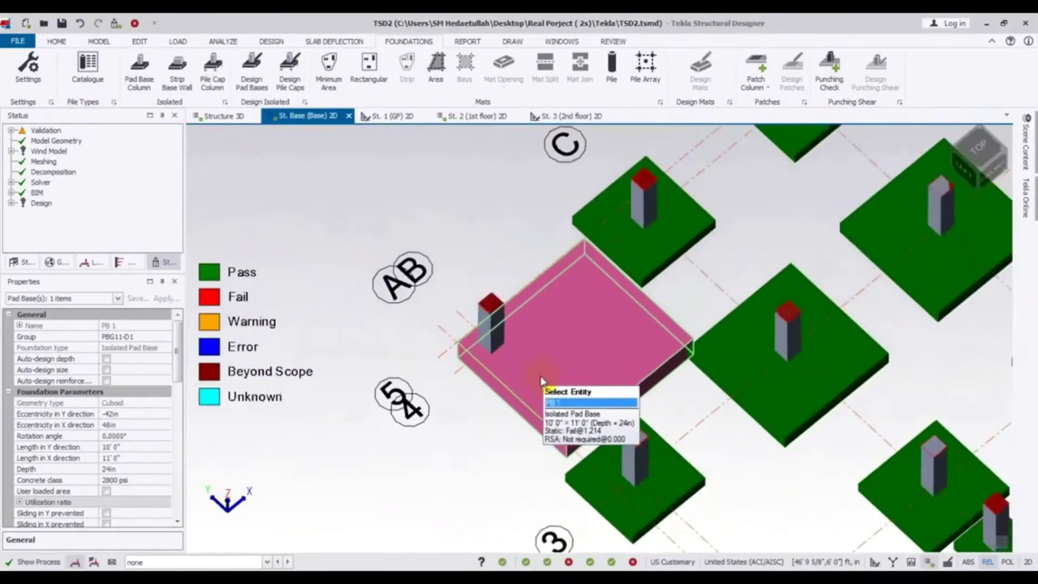
pyautogui.moveTo(542, 378); pyautogui.dragTo(491, 382, button='middle')
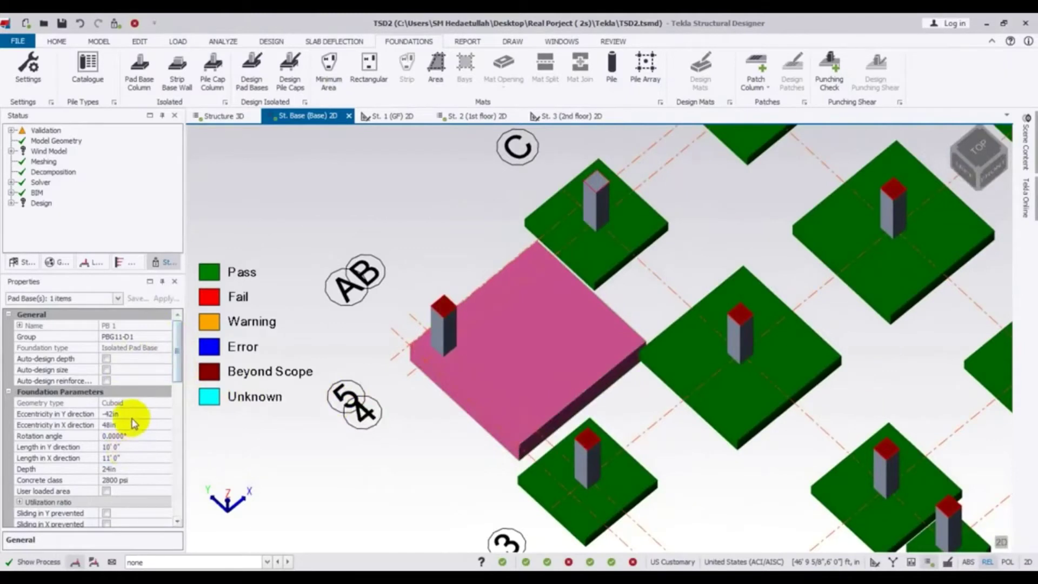
pyautogui.scroll(-1, 178, 362)
pyautogui.scroll(1, 174, 357)
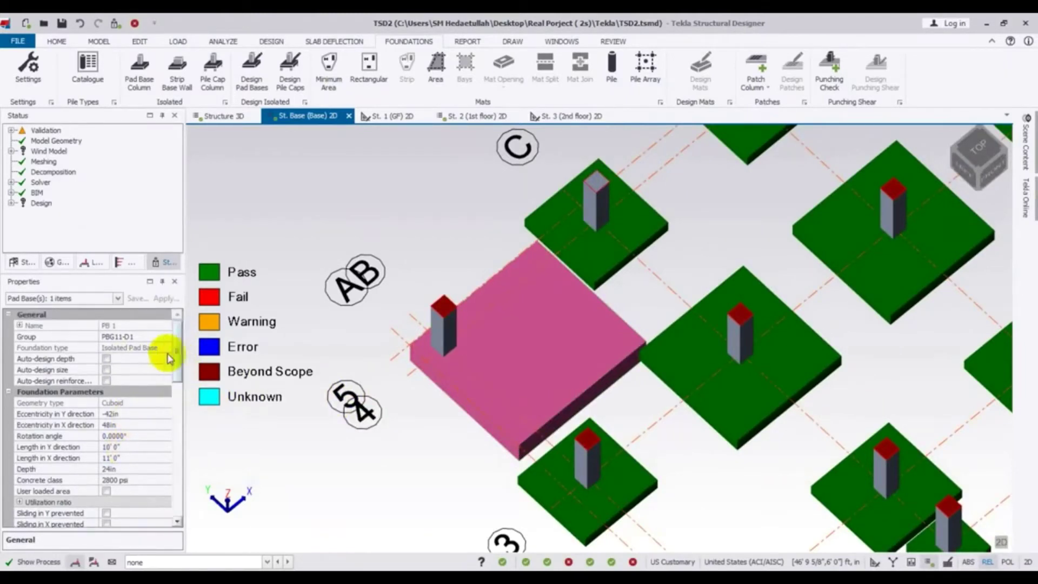
pyautogui.click(106, 369)
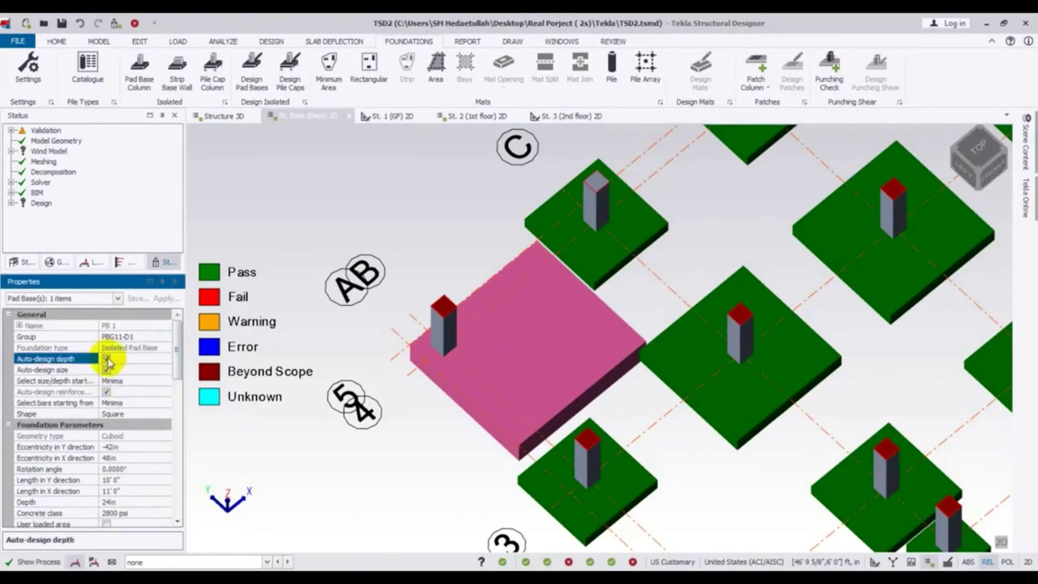
# - Disable auto-design of size for the corner pad base, keep auto-design depth enabled, and rerun Design Pad Bases
pyautogui.click(106, 370)
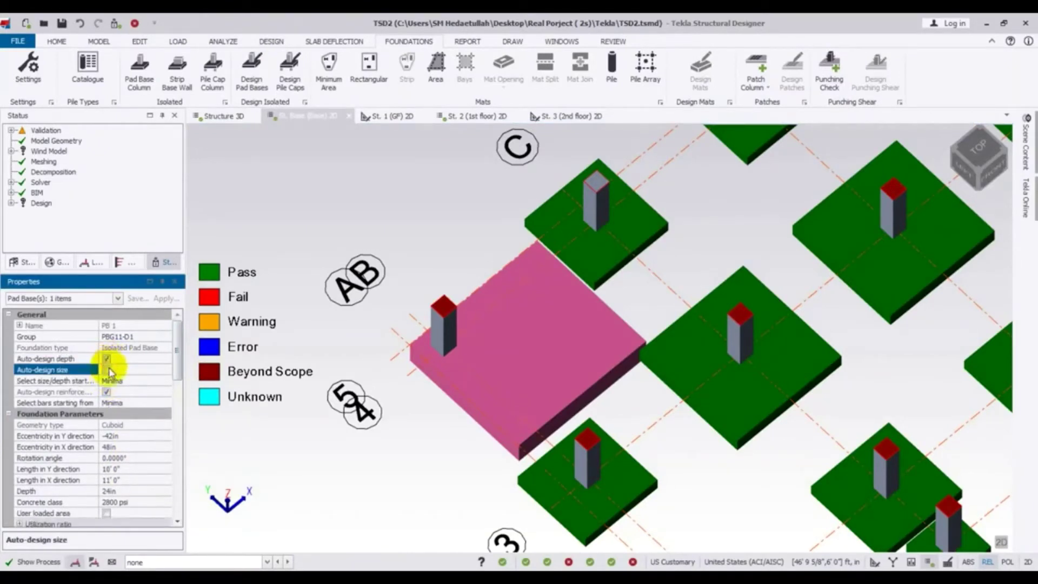
pyautogui.click(258, 60)
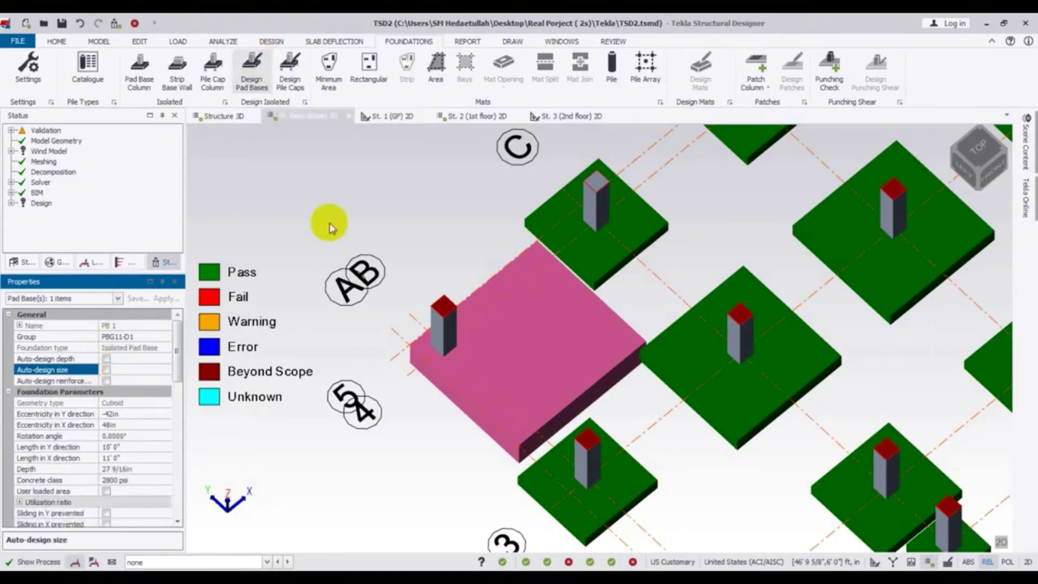
pyautogui.click(362, 216)
# - Inspect the isolated pad base at the E/4 grid corner, including its size, depth and static utilization
pyautogui.moveTo(361, 218); pyautogui.dragTo(638, 411, button='middle')
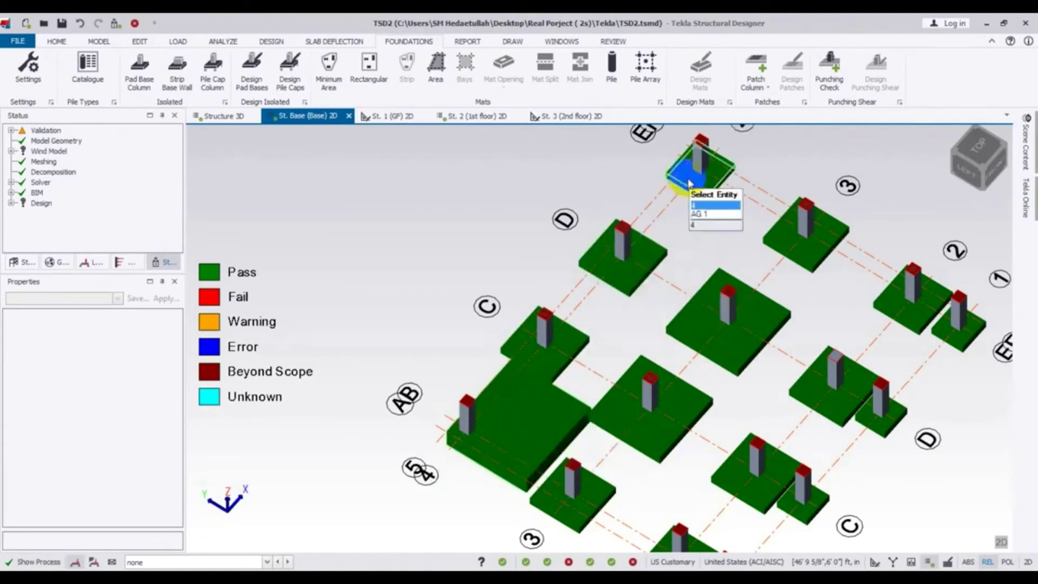
pyautogui.click(730, 176)
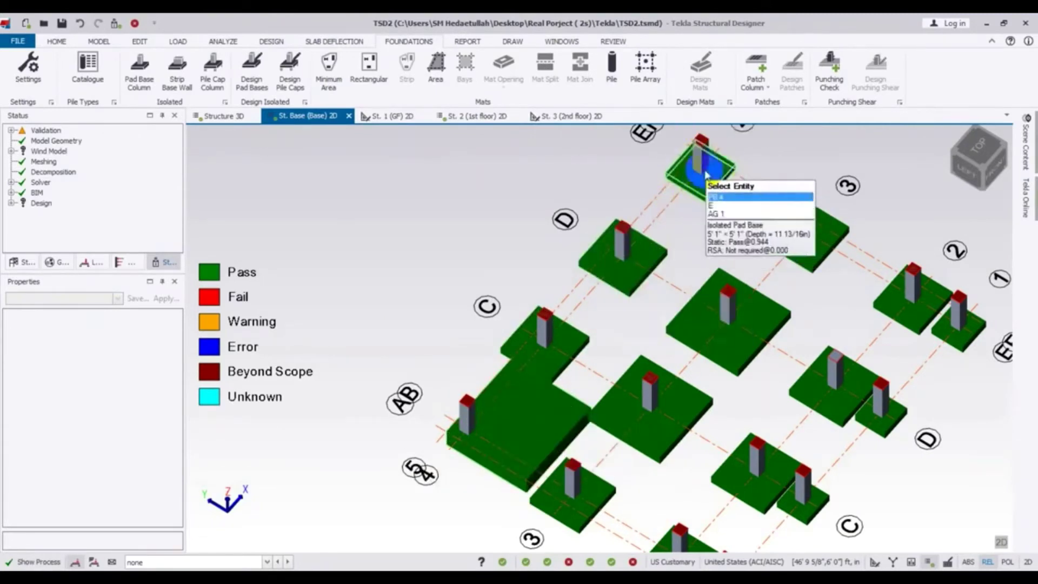
pyautogui.scroll(3, 701, 172)
pyautogui.scroll(-3, 697, 173)
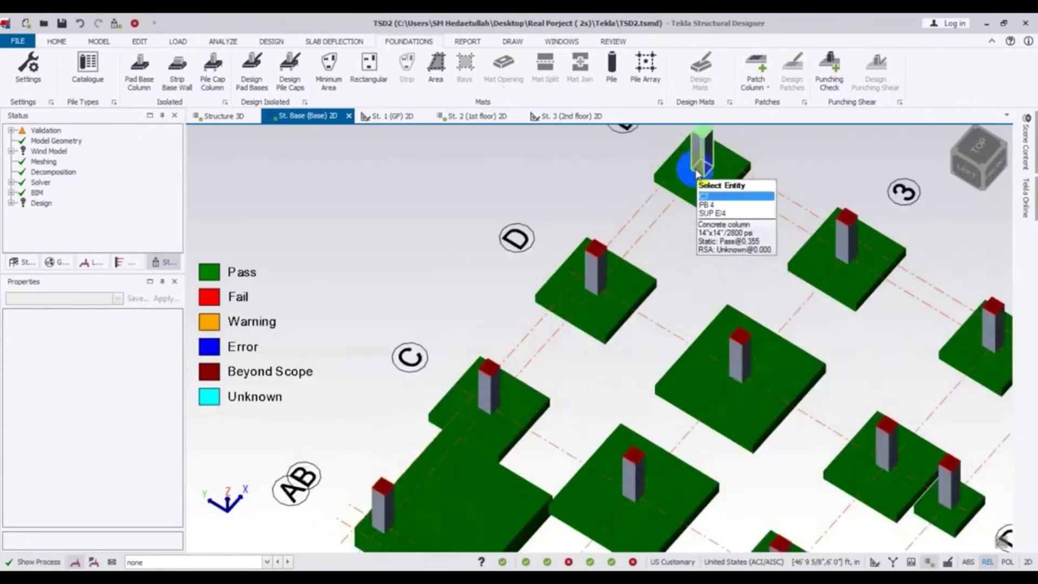
pyautogui.scroll(1, 701, 201)
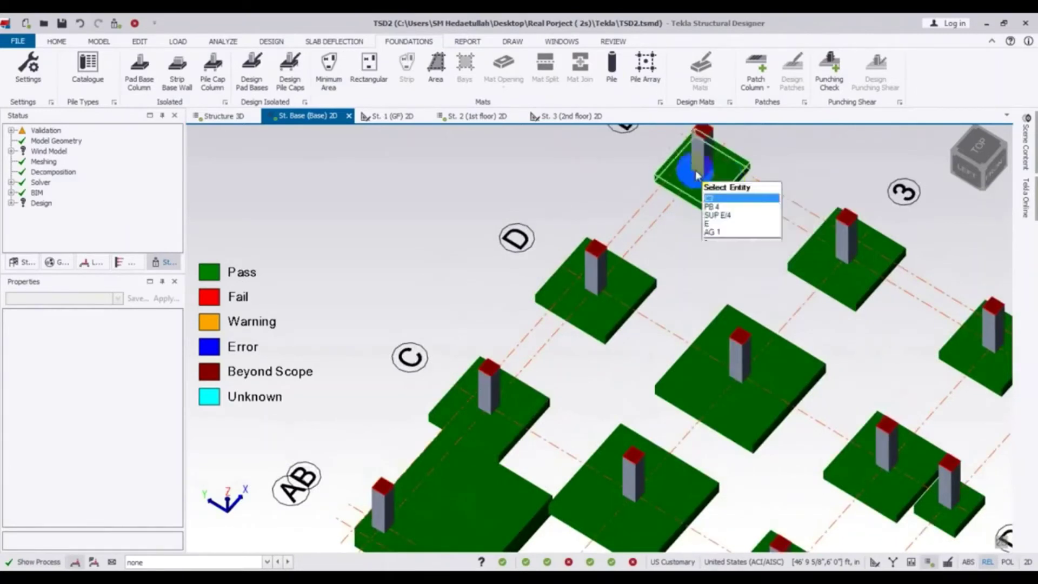
pyautogui.scroll(-2, 703, 216)
pyautogui.scroll(1, 666, 221)
pyautogui.click(718, 200)
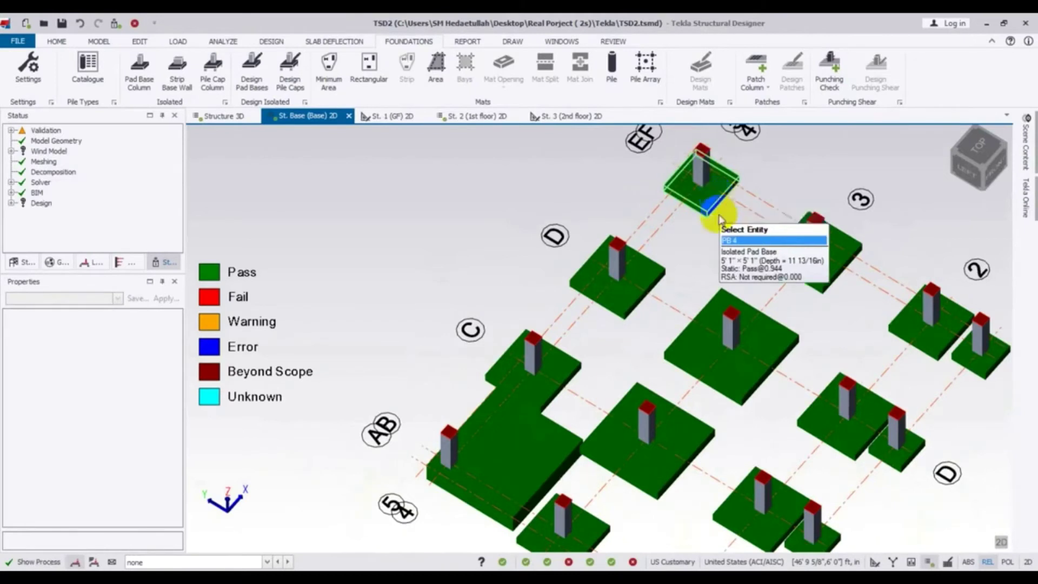
# - Examine the redesigned eccentric pad base PB 1 in 3D and from above, checking its position relative to the column and neighboring bases
pyautogui.click(514, 459)
pyautogui.moveTo(517, 464); pyautogui.dragTo(496, 431, button='middle')
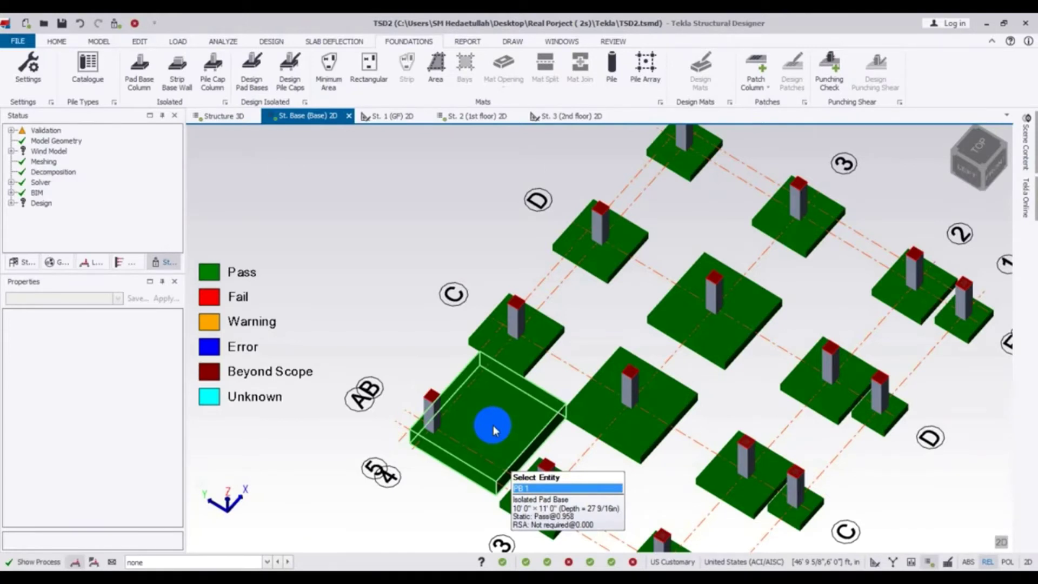
pyautogui.click(493, 425)
pyautogui.moveTo(440, 510); pyautogui.dragTo(429, 496, button='middle')
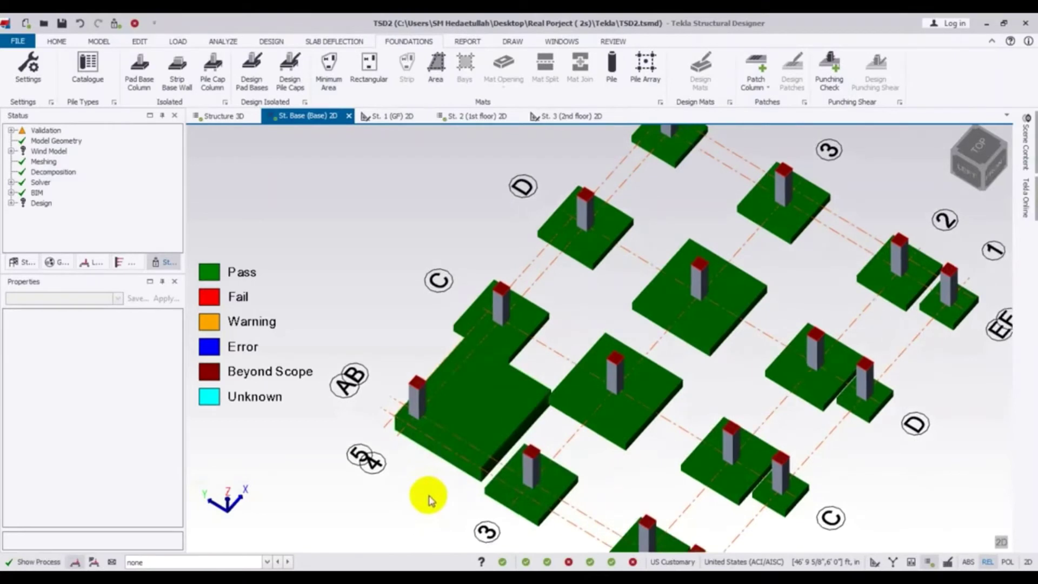
pyautogui.click(429, 400)
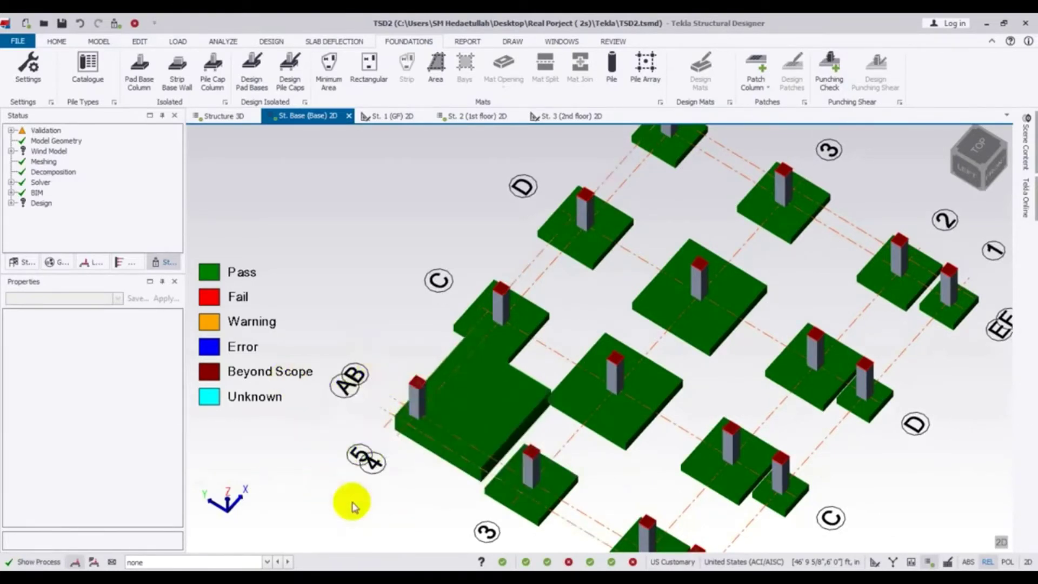
pyautogui.scroll(5, 521, 406)
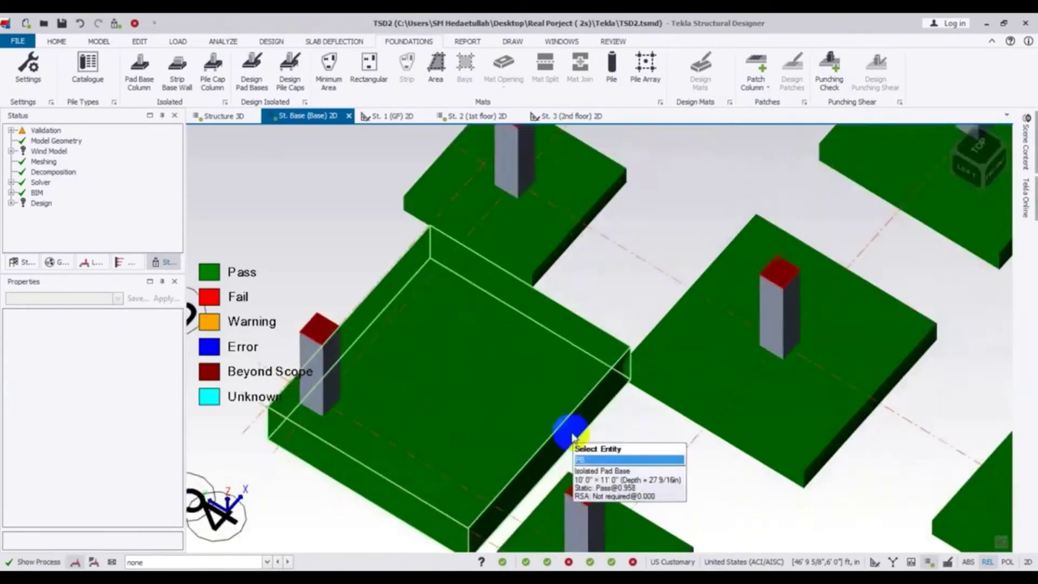
pyautogui.scroll(-5, 626, 449)
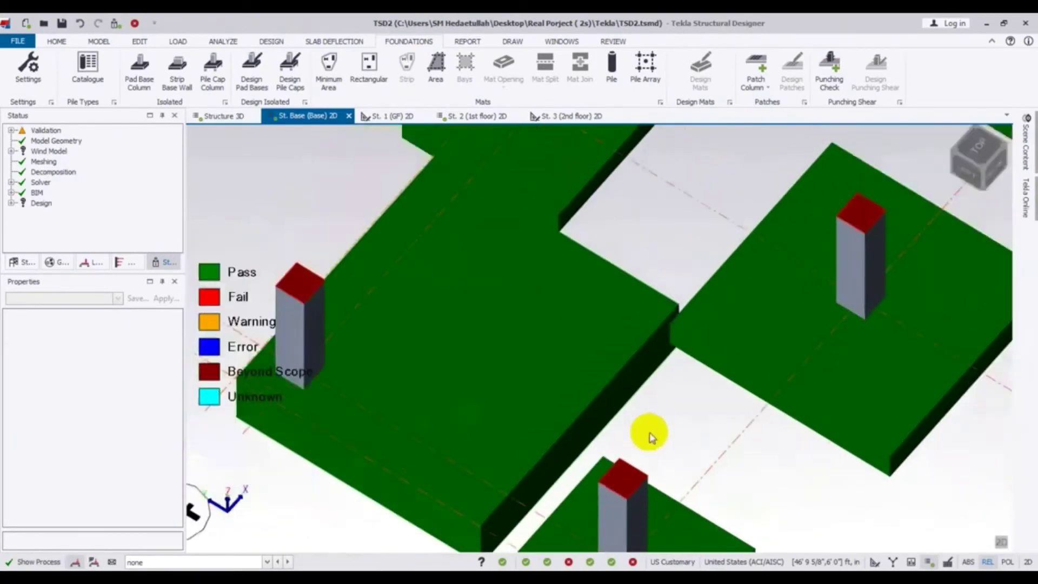
pyautogui.moveTo(650, 438); pyautogui.dragTo(678, 479, button='middle')
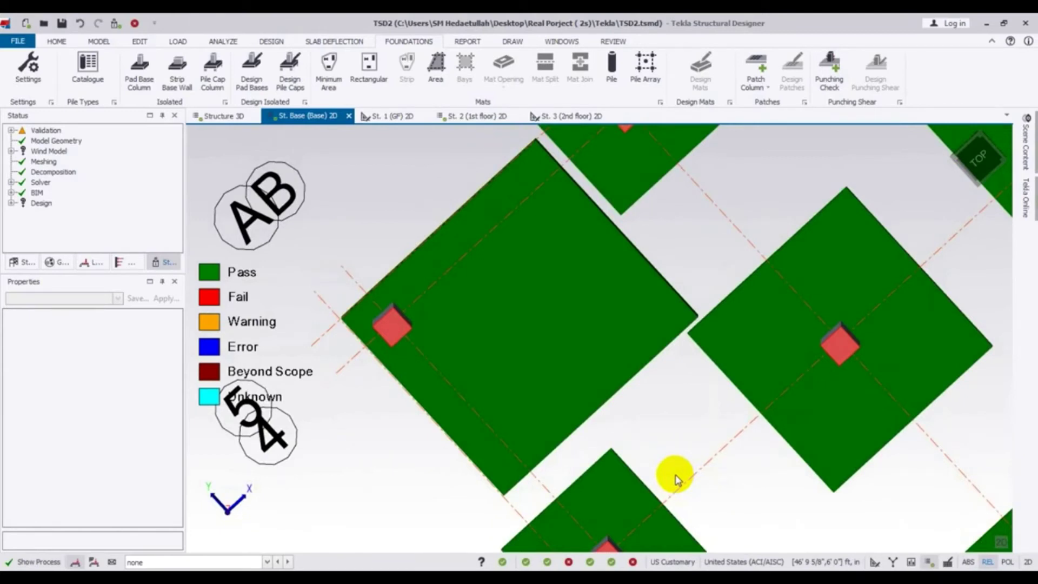
pyautogui.moveTo(676, 473); pyautogui.dragTo(679, 483, button='middle')
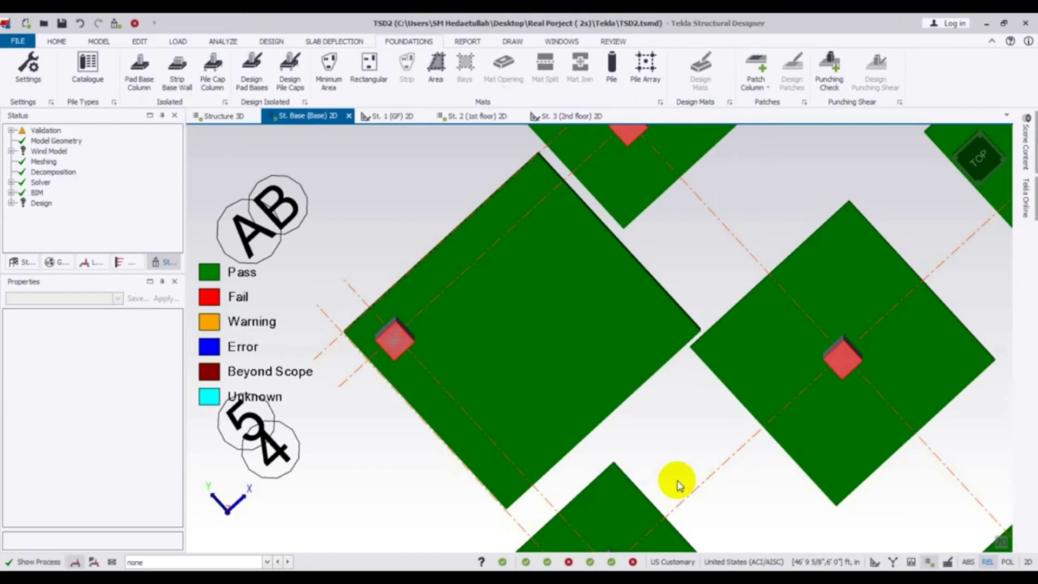
# - Review the pad base layout from above, comparing the eccentric corner base with the bases along the other gridlines
pyautogui.scroll(-5, 680, 484)
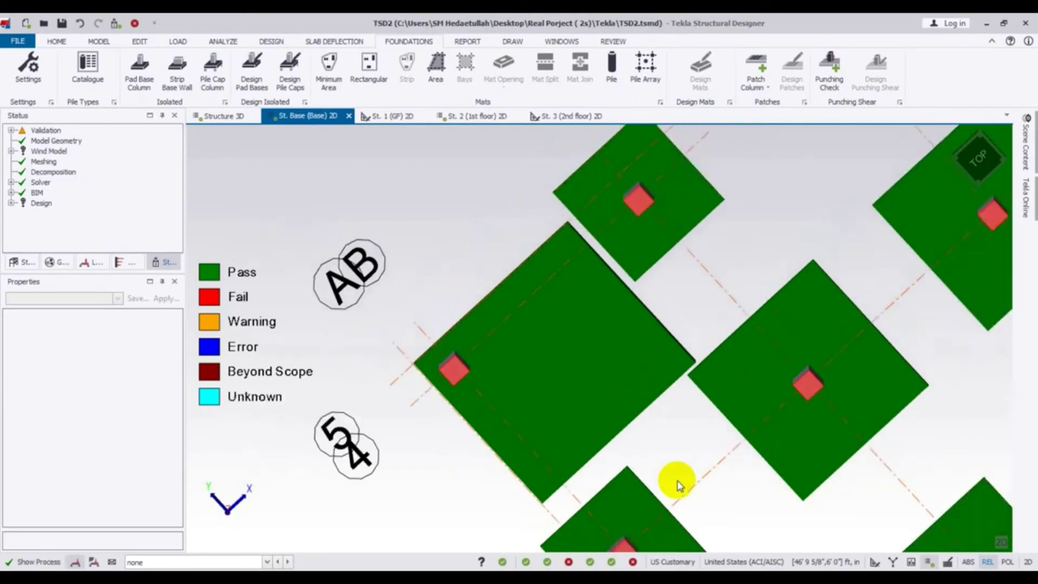
pyautogui.moveTo(671, 462); pyautogui.dragTo(510, 424, button='middle')
pyautogui.scroll(-2, 509, 423)
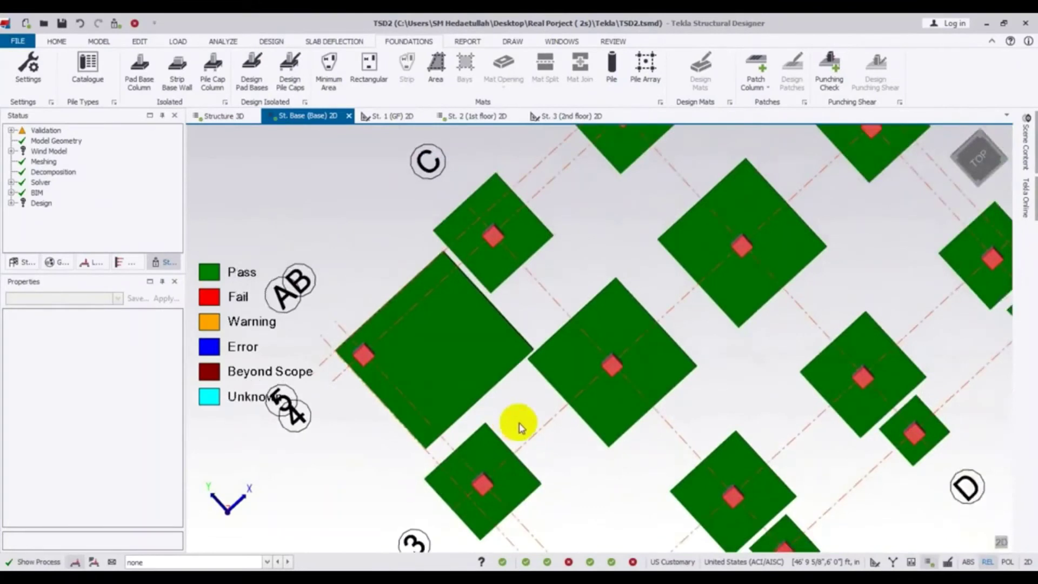
pyautogui.scroll(-2, 521, 428)
pyautogui.moveTo(520, 426); pyautogui.dragTo(503, 413, button='middle')
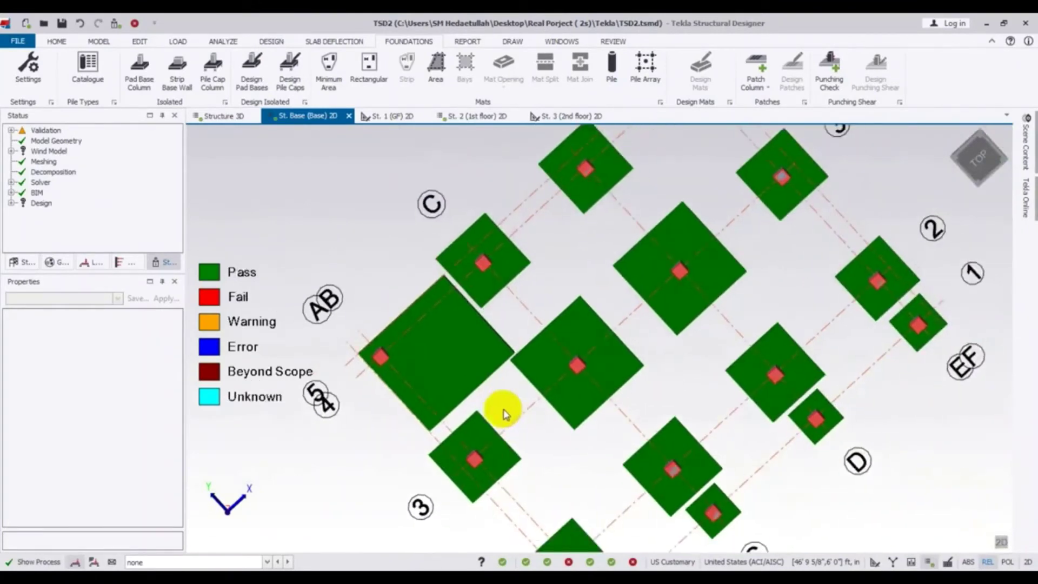
pyautogui.click(422, 365)
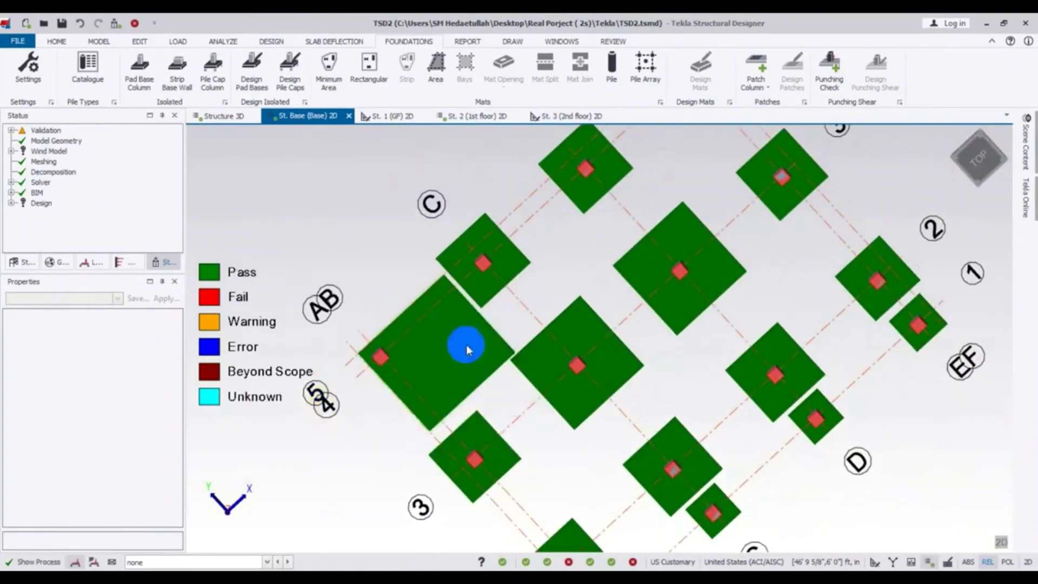
pyautogui.click(382, 324)
pyautogui.moveTo(538, 317); pyautogui.dragTo(524, 363, button='middle')
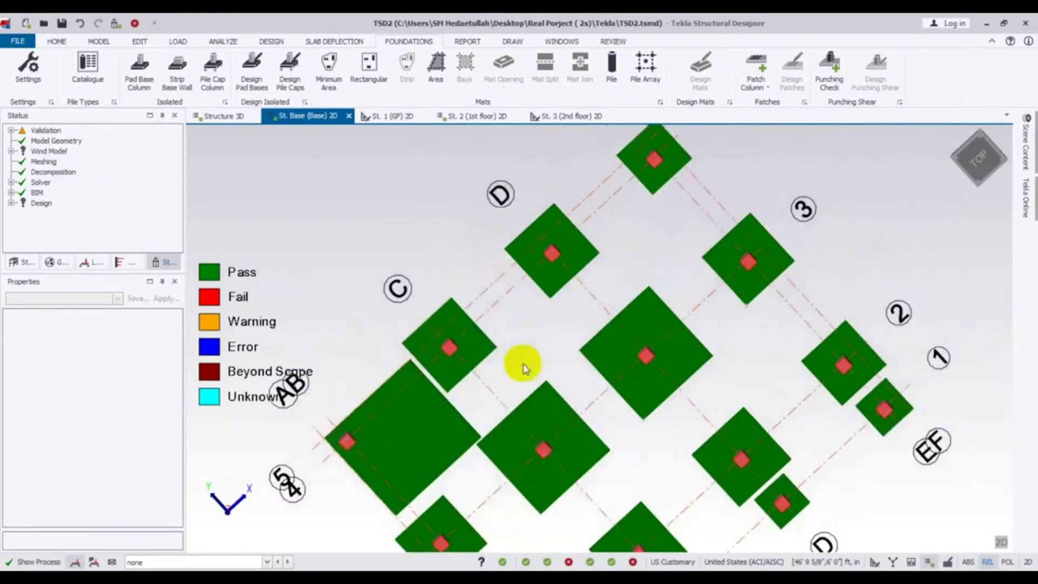
pyautogui.moveTo(632, 201)
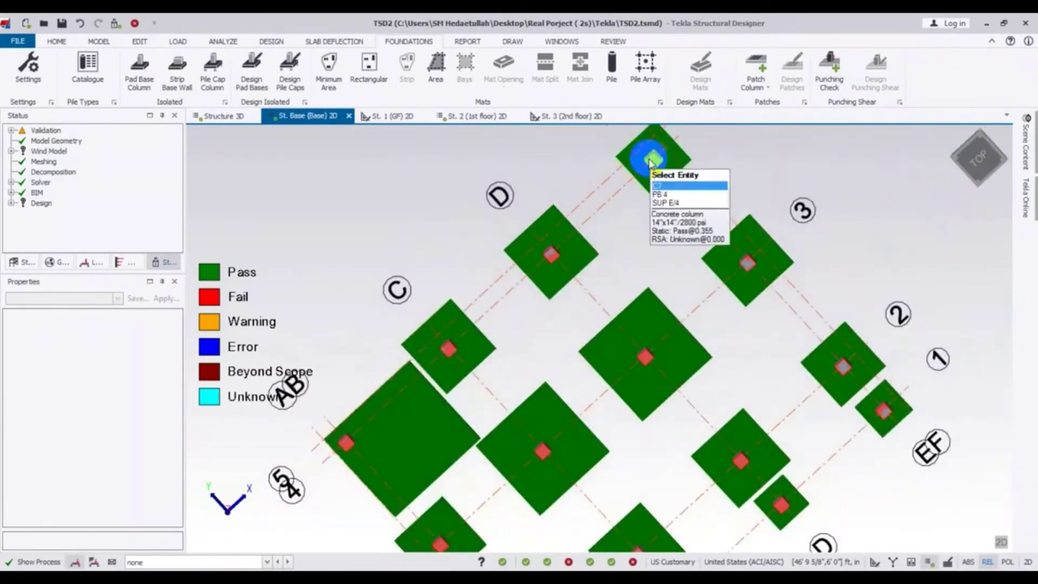
pyautogui.moveTo(561, 343); pyautogui.dragTo(574, 312, button='middle')
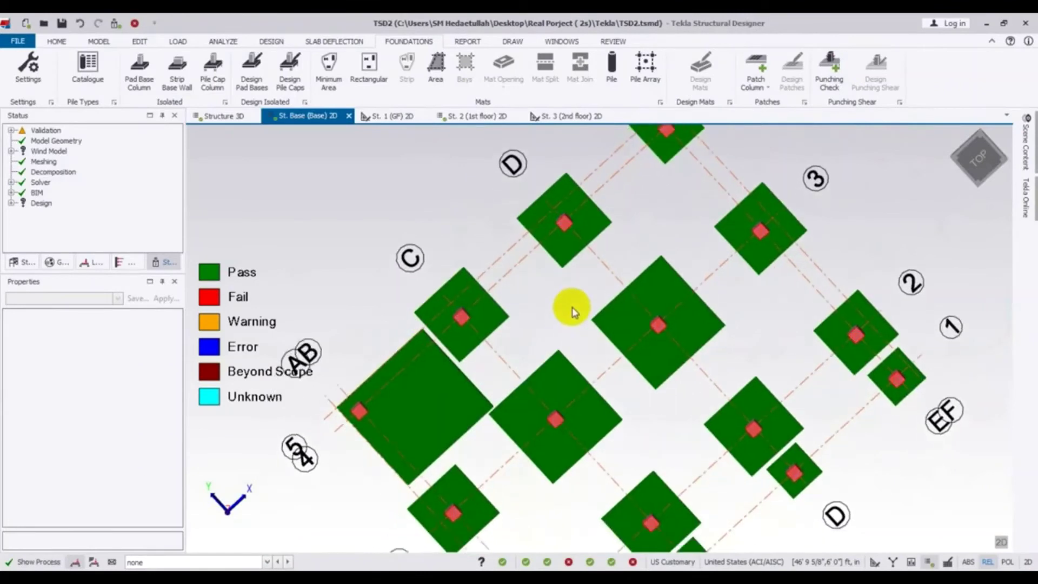
pyautogui.moveTo(660, 445); pyautogui.dragTo(656, 431, button='middle')
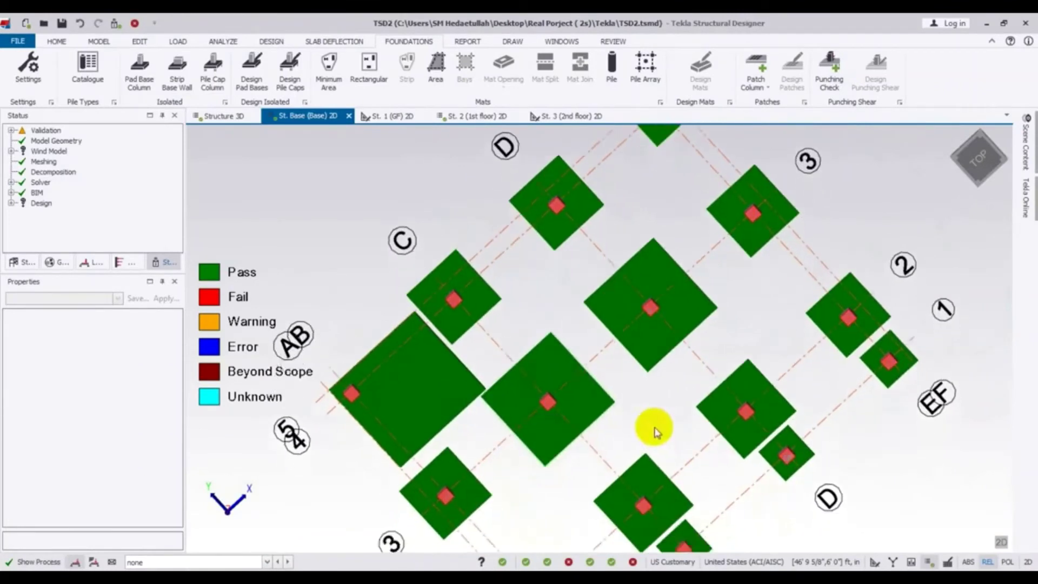
# - Generate the corner pad base's detailing drawing as DXF, using the IsolatedFoundation Detail layer configuration and style at scale 1" = 1' 0"
pyautogui.click(456, 380)
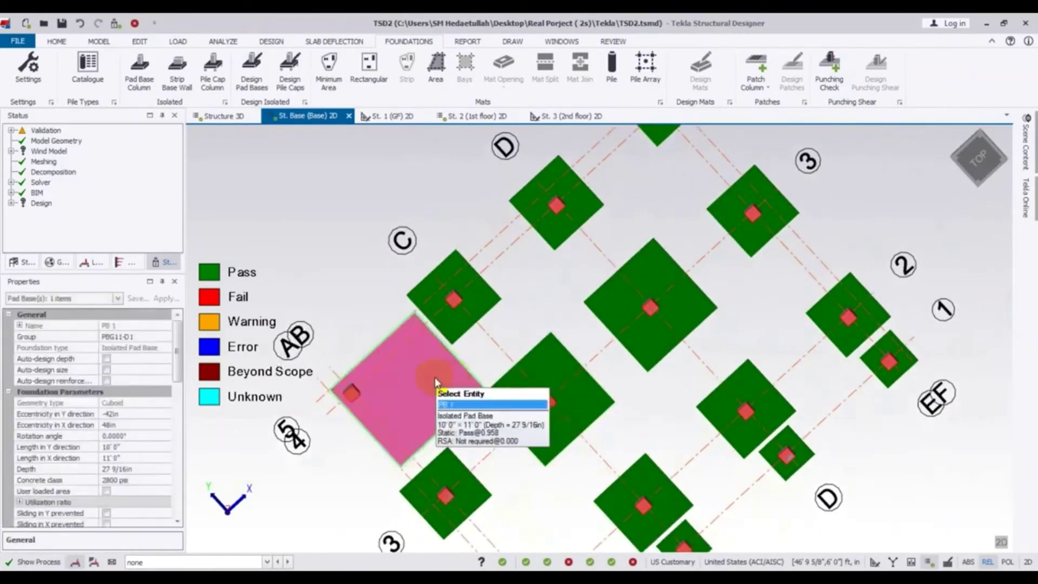
pyautogui.rightClick(417, 384)
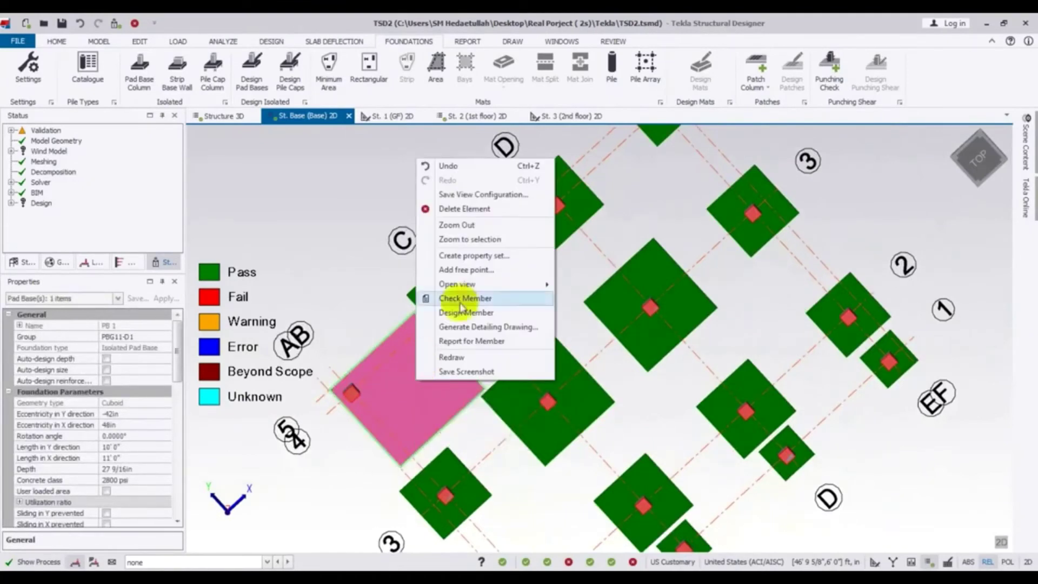
pyautogui.click(483, 324)
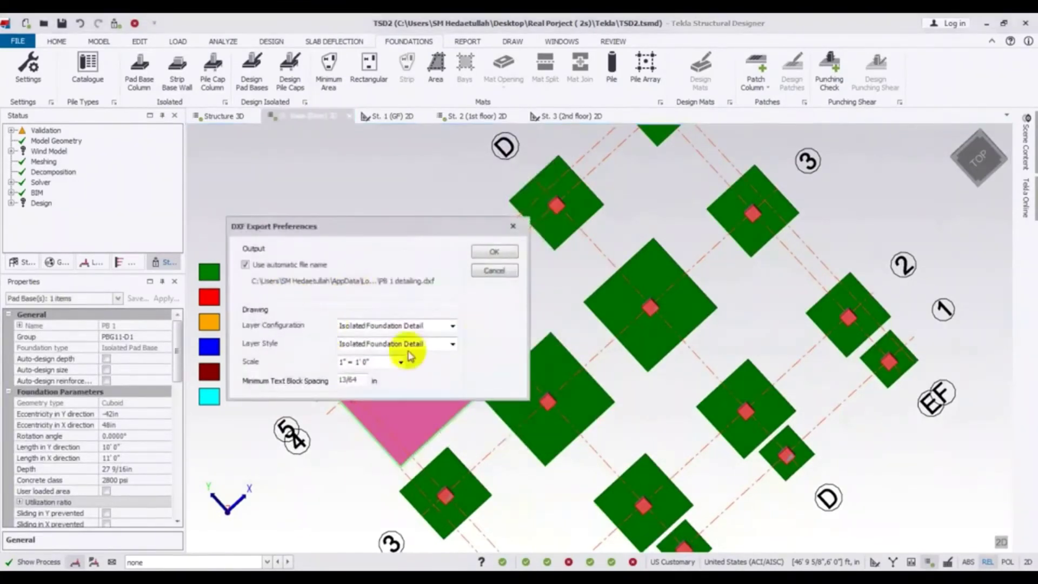
pyautogui.click(493, 252)
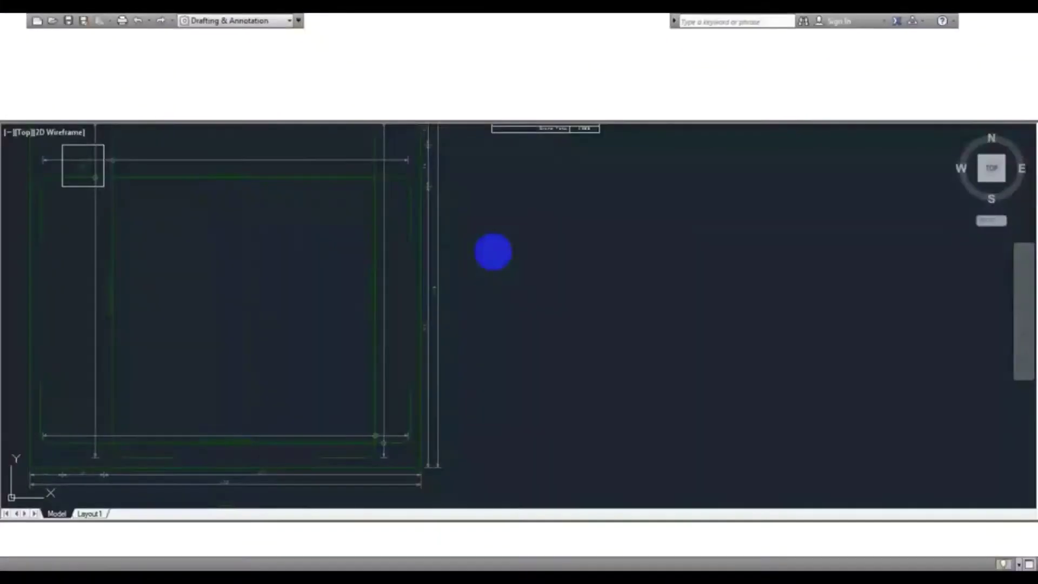
# - Examine the PB 1 detailing drawing in AutoCAD, including the column outline and the upper reinforcement label
pyautogui.moveTo(297, 246)
pyautogui.mouseDown(button='middle')
pyautogui.moveTo(376, 279)
pyautogui.moveTo(486, 290)
pyautogui.mouseUp(button='middle')
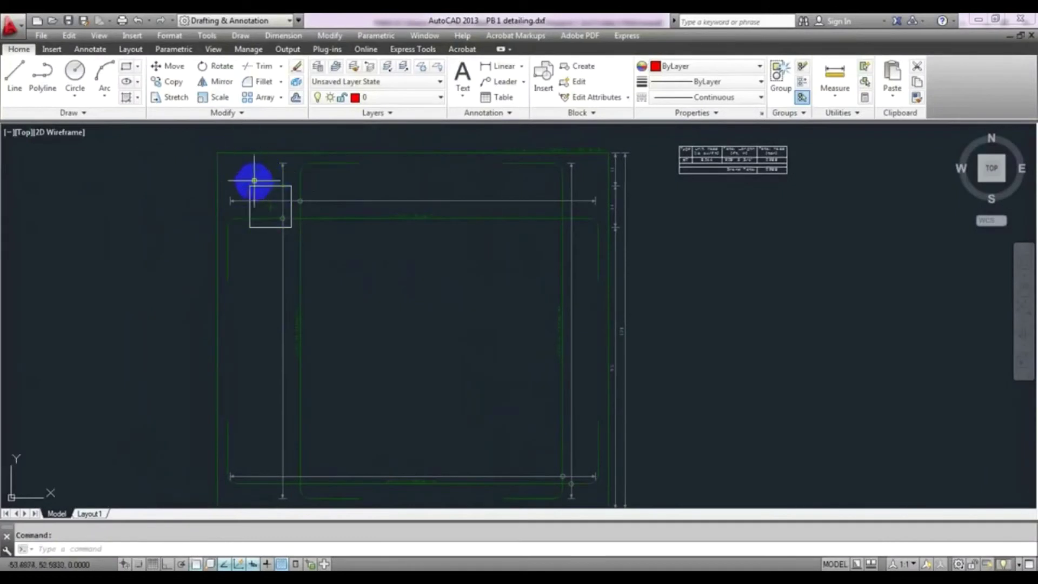
pyautogui.moveTo(348, 250)
pyautogui.mouseDown(button='middle')
pyautogui.moveTo(394, 283)
pyautogui.moveTo(654, 327)
pyautogui.moveTo(638, 284)
pyautogui.mouseUp(button='middle')
pyautogui.scroll(6, 679, 249)
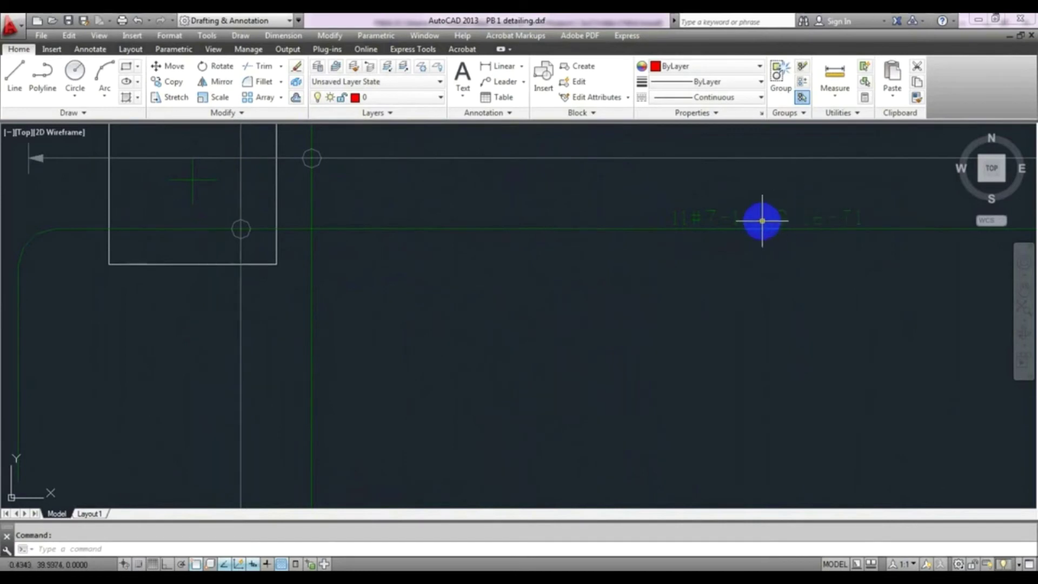
pyautogui.scroll(-5, 762, 221)
pyautogui.scroll(-2, 763, 220)
pyautogui.scroll(1, 721, 220)
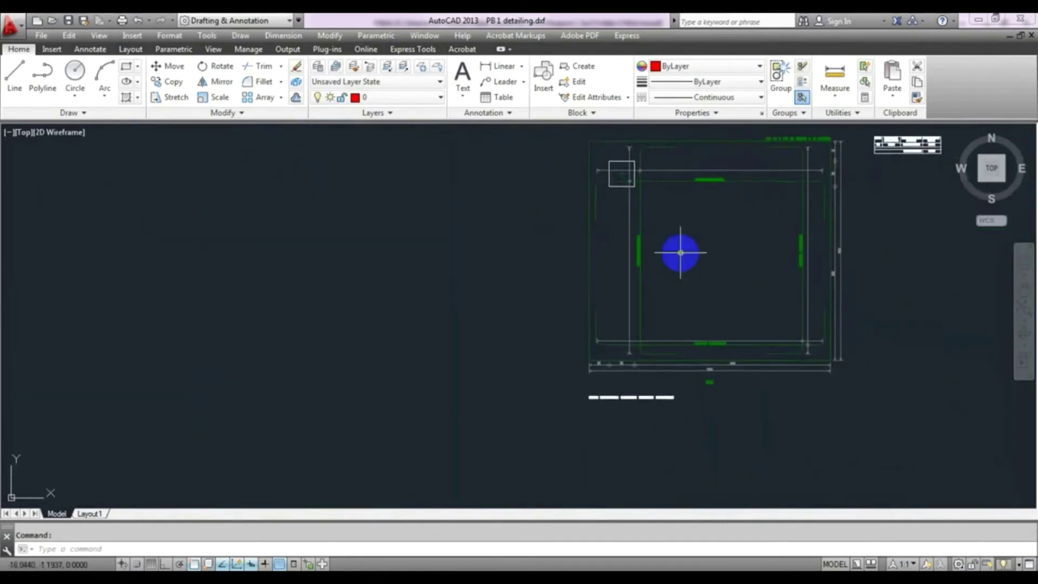
# - Examine the B1 reinforcement label near the lower edge of the base drawing, reading its bar number, size and spacing
pyautogui.scroll(5, 615, 362)
pyautogui.scroll(1, 615, 362)
pyautogui.scroll(5, 135, 375)
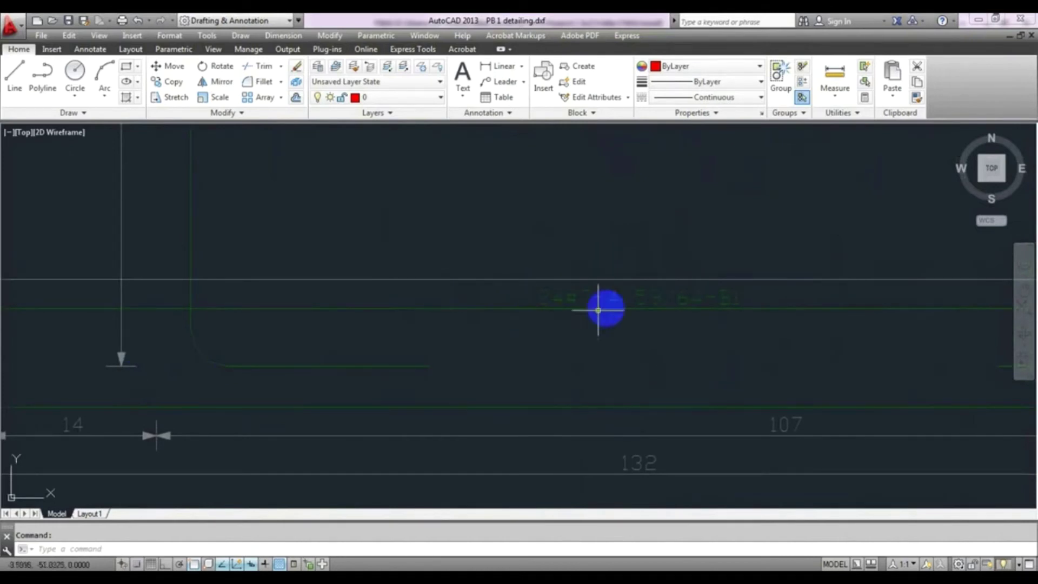
pyautogui.scroll(-3, 610, 322)
pyautogui.scroll(8, 626, 322)
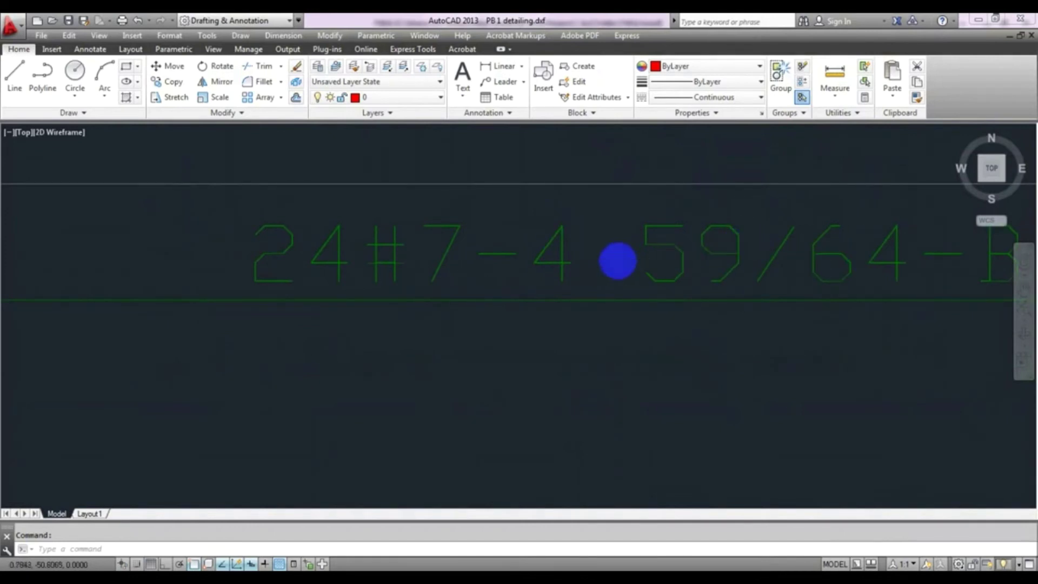
pyautogui.scroll(-2, 613, 265)
pyautogui.scroll(-2, 613, 265)
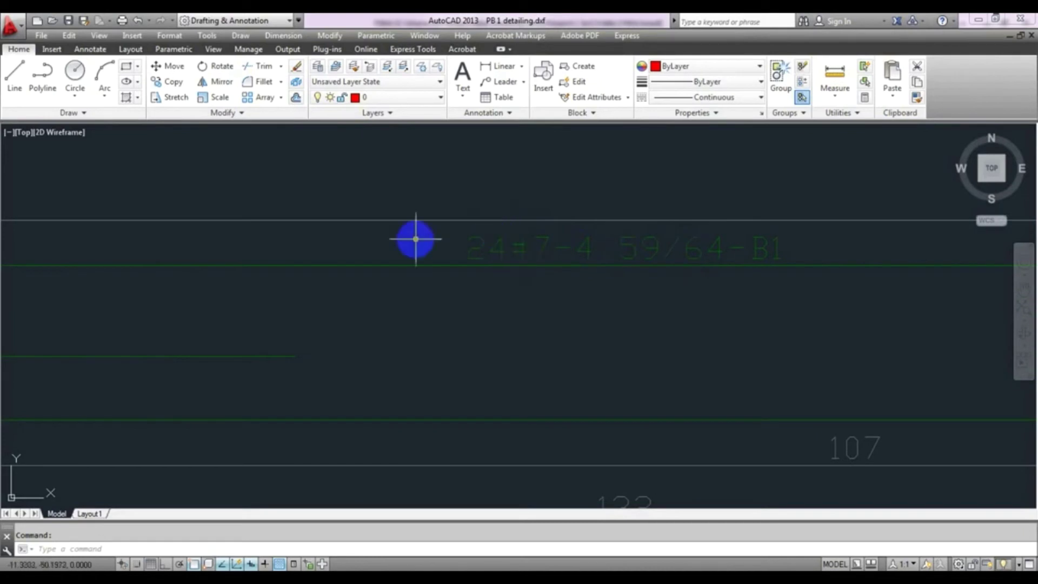
# - Review the base's lower dimensions, the upper reinforcement label and the bar layout around the column
pyautogui.scroll(-5, 478, 305)
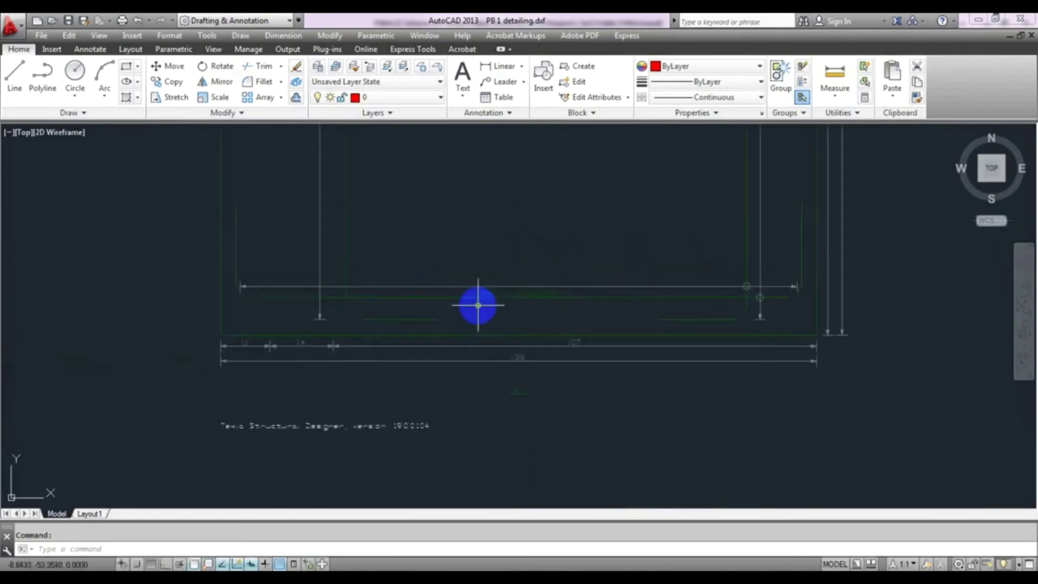
pyautogui.moveTo(478, 305); pyautogui.dragTo(480, 364, button='middle')
pyautogui.moveTo(494, 297)
pyautogui.mouseDown(button='middle')
pyautogui.moveTo(507, 355)
pyautogui.moveTo(496, 352)
pyautogui.moveTo(633, 364)
pyautogui.moveTo(697, 352)
pyautogui.moveTo(700, 330)
pyautogui.mouseUp(button='middle')
pyautogui.scroll(3, 704, 366)
pyautogui.moveTo(718, 493)
pyautogui.mouseDown(button='middle')
pyautogui.moveTo(686, 290)
pyautogui.moveTo(663, 394)
pyautogui.mouseUp(button='middle')
pyautogui.scroll(6, 663, 398)
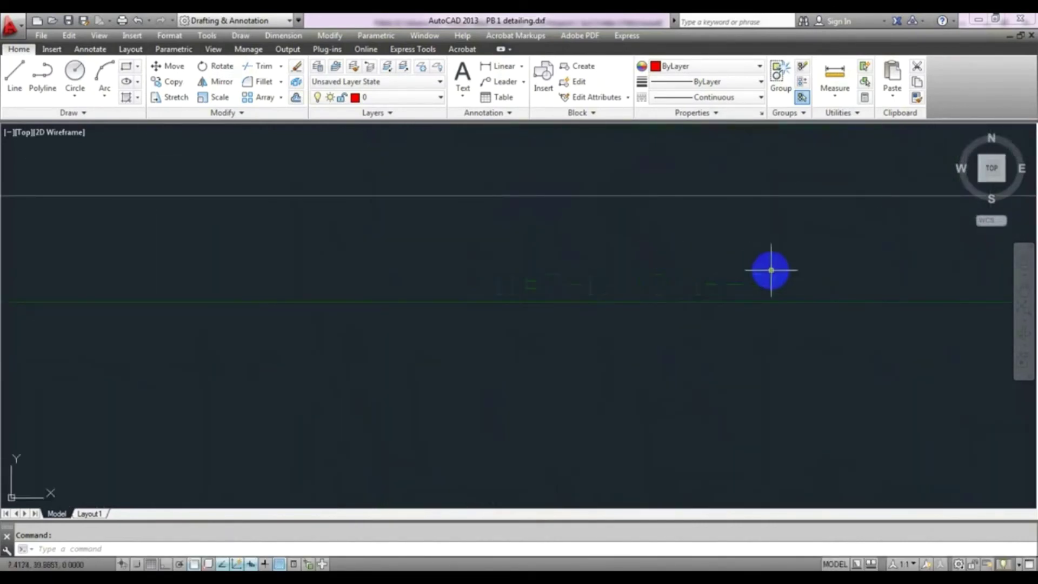
pyautogui.scroll(-6, 790, 278)
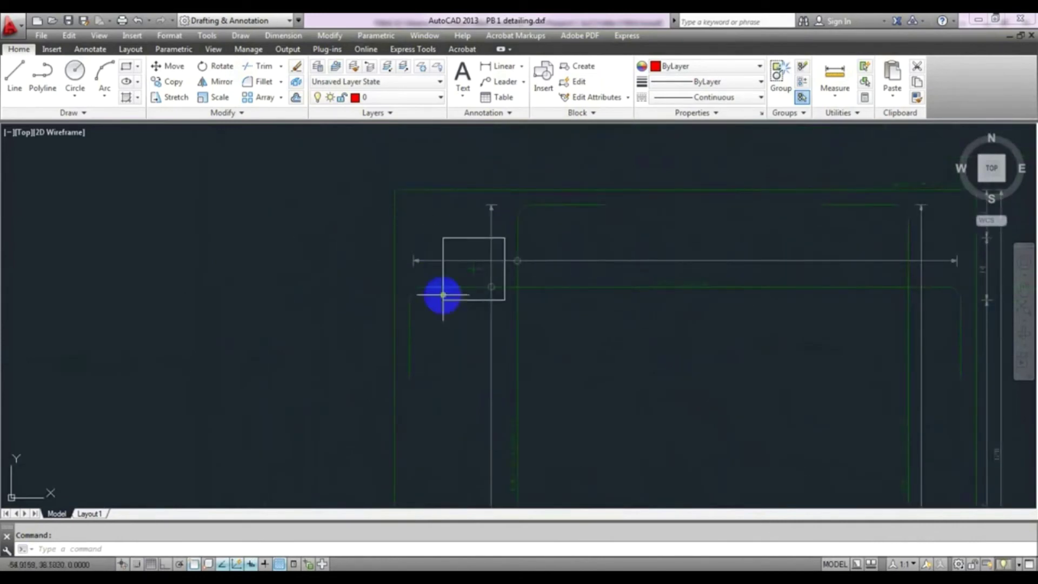
# - Examine the T1 reinforcement label beside the column and the labels on the vertical bars at both sides of the base
pyautogui.scroll(5, 690, 275)
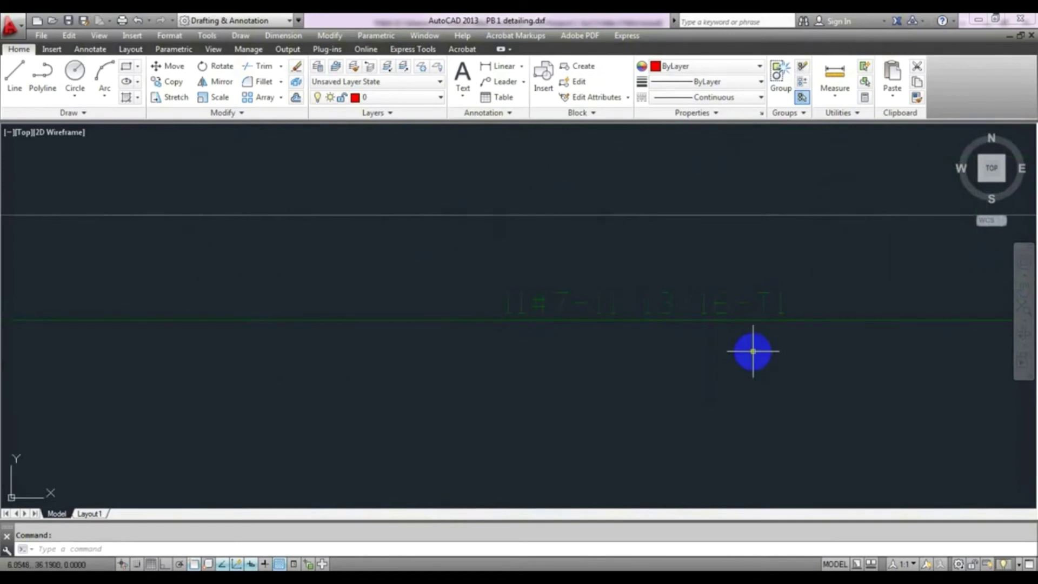
pyautogui.scroll(-3, 746, 324)
pyautogui.moveTo(543, 407); pyautogui.dragTo(537, 252, button='middle')
pyautogui.scroll(3, 373, 467)
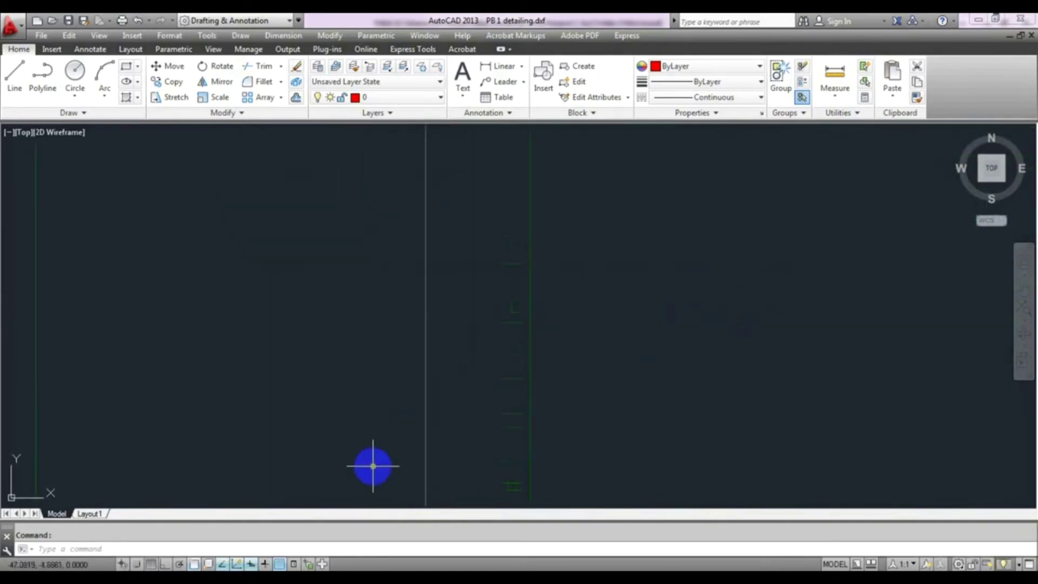
pyautogui.scroll(-2, 447, 424)
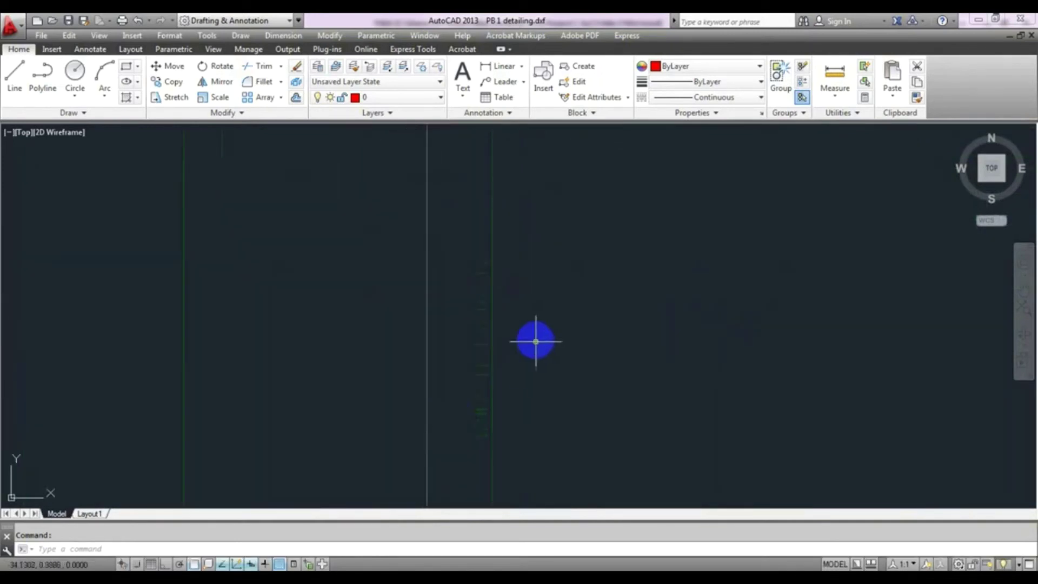
pyautogui.scroll(-3, 670, 359)
pyautogui.moveTo(670, 359); pyautogui.dragTo(343, 397, button='middle')
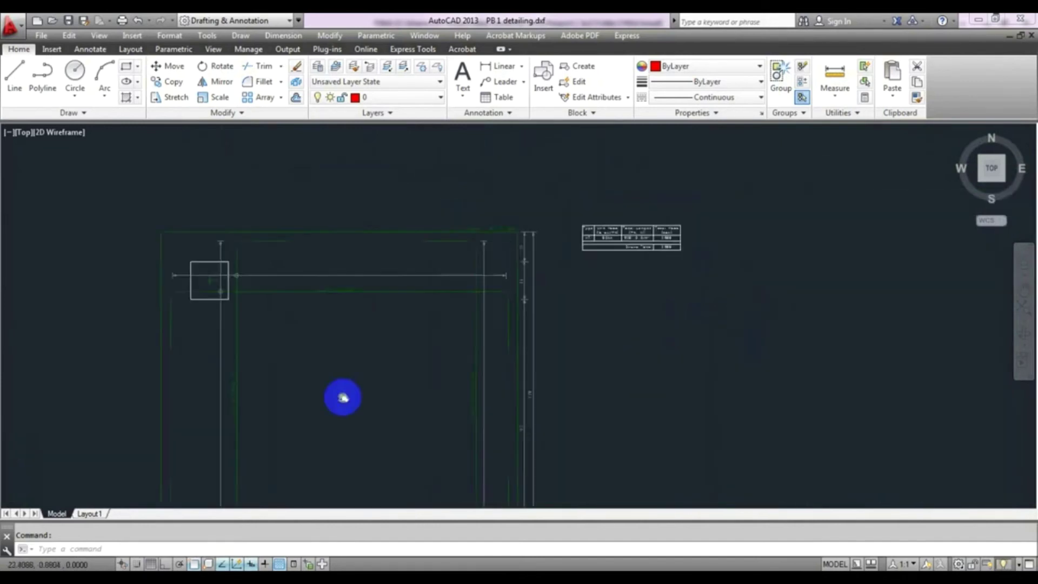
pyautogui.scroll(5, 412, 416)
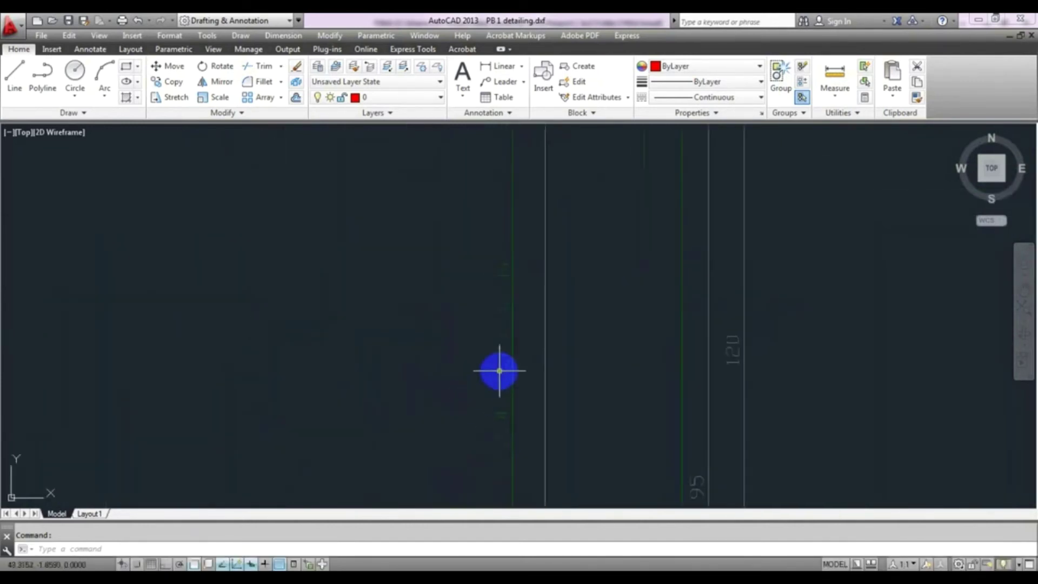
pyautogui.scroll(2, 499, 371)
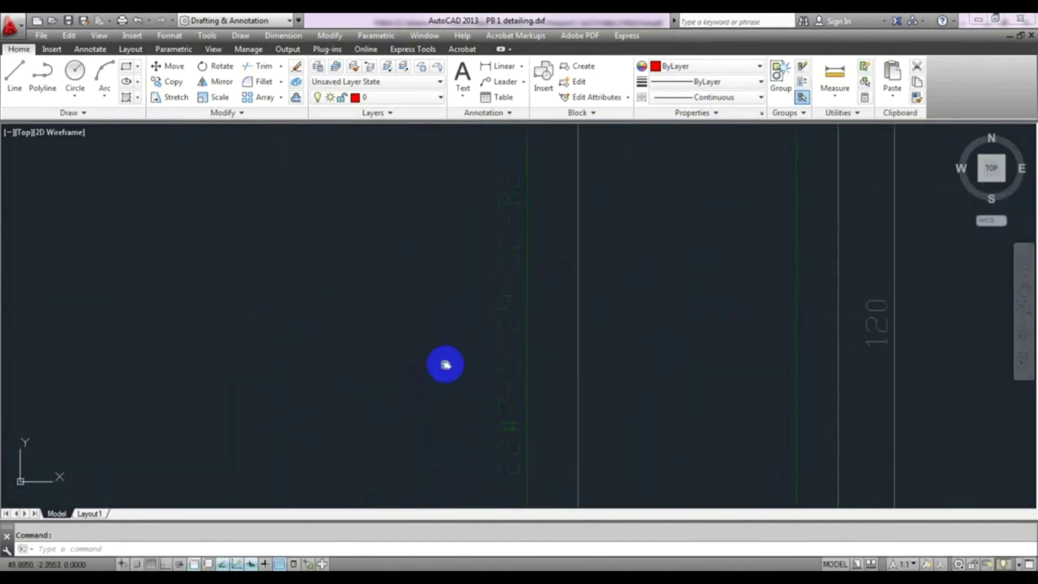
pyautogui.scroll(-4, 443, 364)
pyautogui.scroll(1, 490, 379)
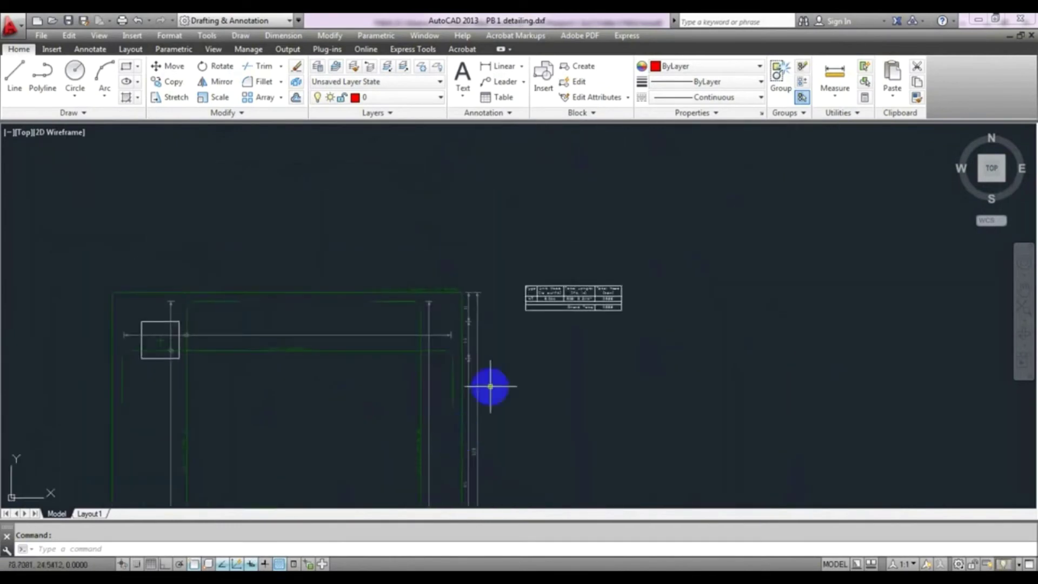
# - Read the reinforcement quantity table beside the PB 1 base drawing, covering bar type, unit mass, total length and total mass
pyautogui.scroll(10, 538, 290)
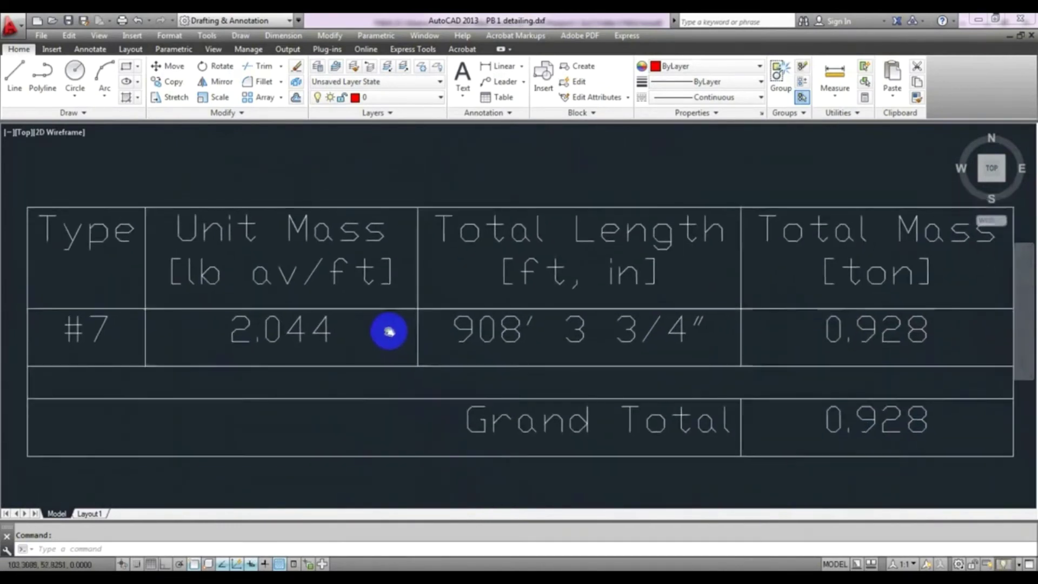
pyautogui.moveTo(389, 332)
pyautogui.mouseDown(button='middle')
pyautogui.moveTo(383, 320)
pyautogui.moveTo(383, 338)
pyautogui.mouseUp(button='middle')
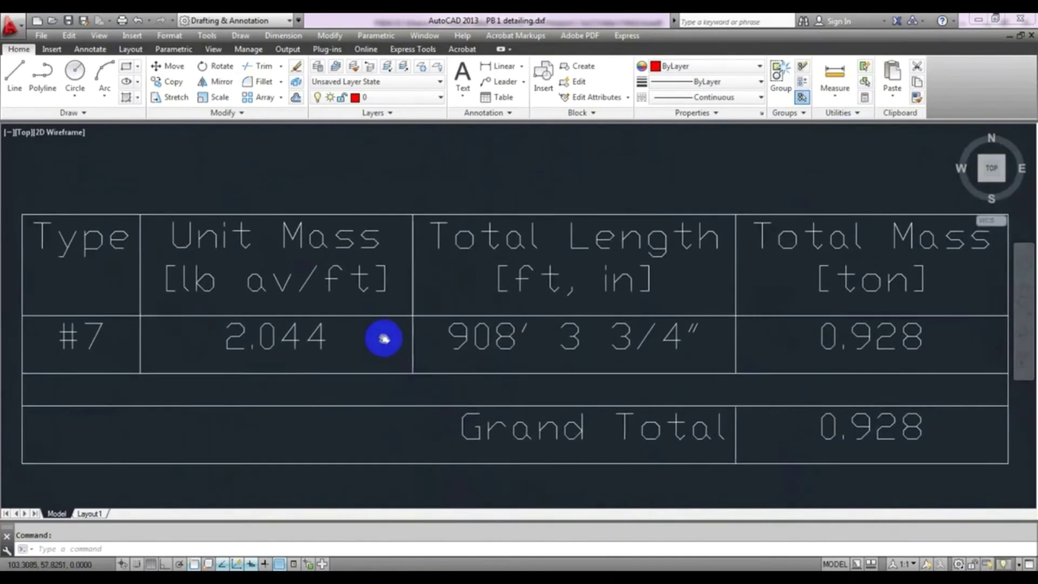
pyautogui.scroll(-2, 405, 436)
pyautogui.moveTo(405, 436); pyautogui.dragTo(390, 422, button='middle')
pyautogui.scroll(2, 407, 428)
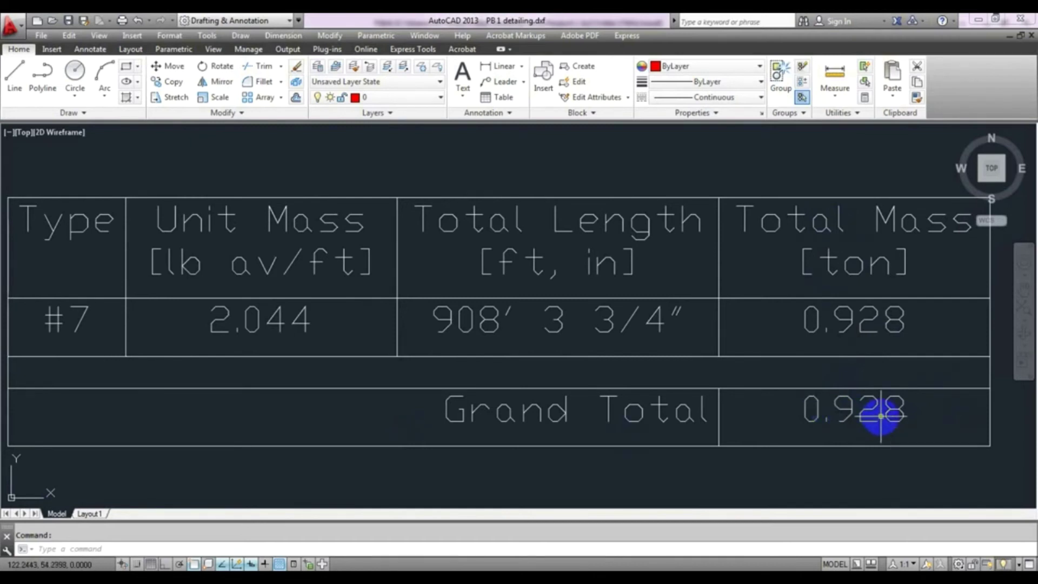
pyautogui.scroll(-6, 876, 413)
pyautogui.scroll(-2, 737, 452)
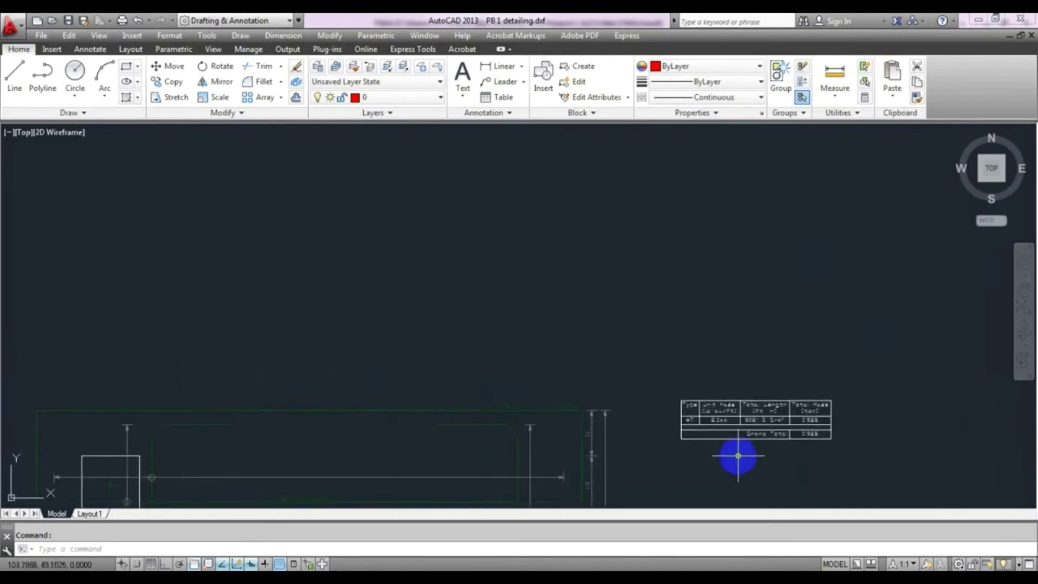
pyautogui.moveTo(737, 452)
pyautogui.mouseDown(button='middle')
pyautogui.moveTo(737, 340)
pyautogui.moveTo(756, 287)
pyautogui.mouseUp(button='middle')
pyautogui.scroll(-2, 721, 350)
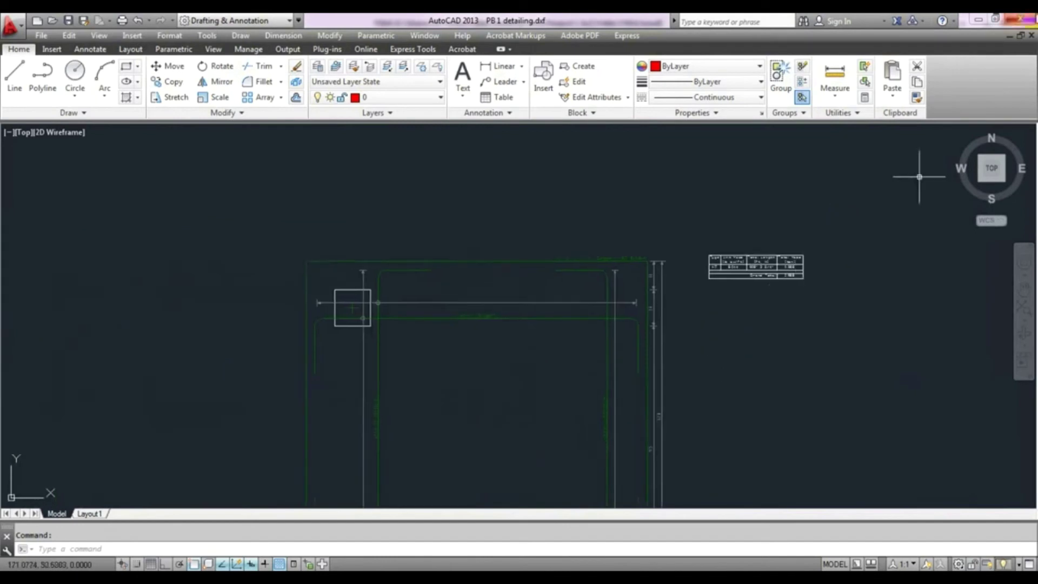
# - Close the PB 1 detailing drawing in AutoCAD and return to the foundation plan in Tekla Structural Designer
pyautogui.click(1021, 19)
pyautogui.click(576, 329)
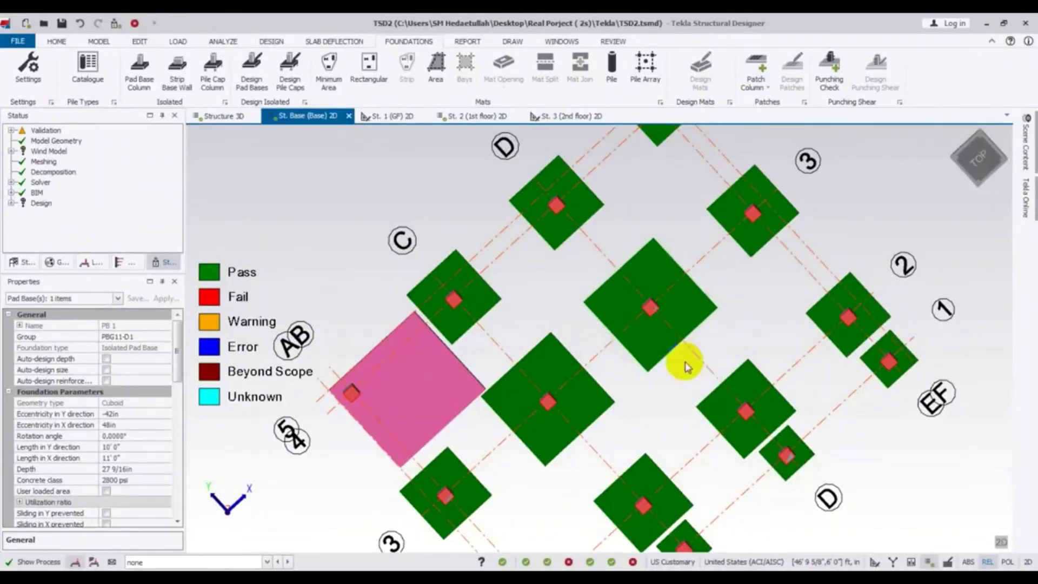
# - Generate the PB 4 corner pad base's detailing drawing as DXF, using the IsolatedFoundation Detail layer configuration and style at scale 1" = 1' 0"
pyautogui.scroll(-1, 850, 417)
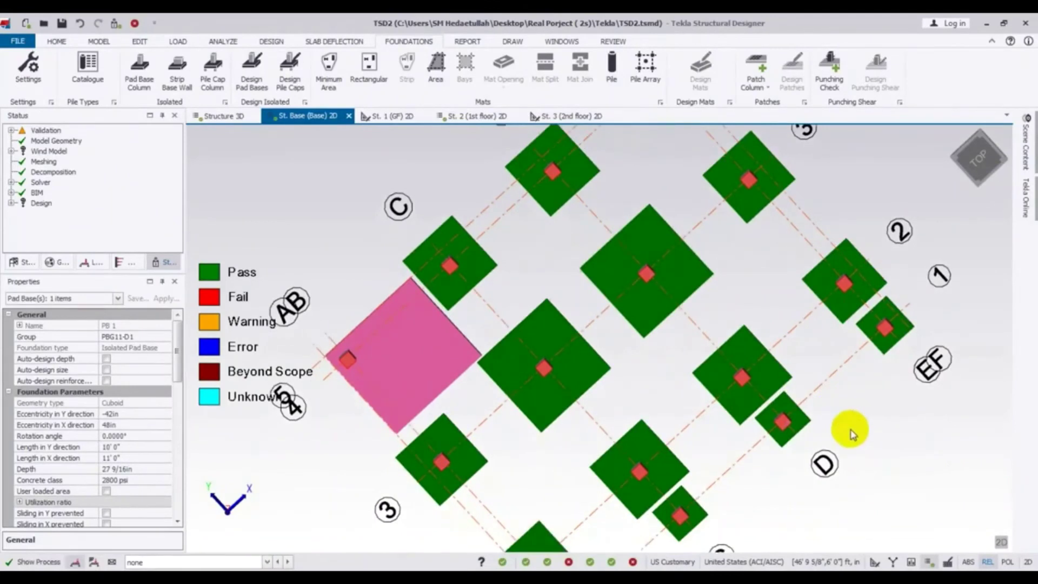
pyautogui.scroll(-2, 850, 427)
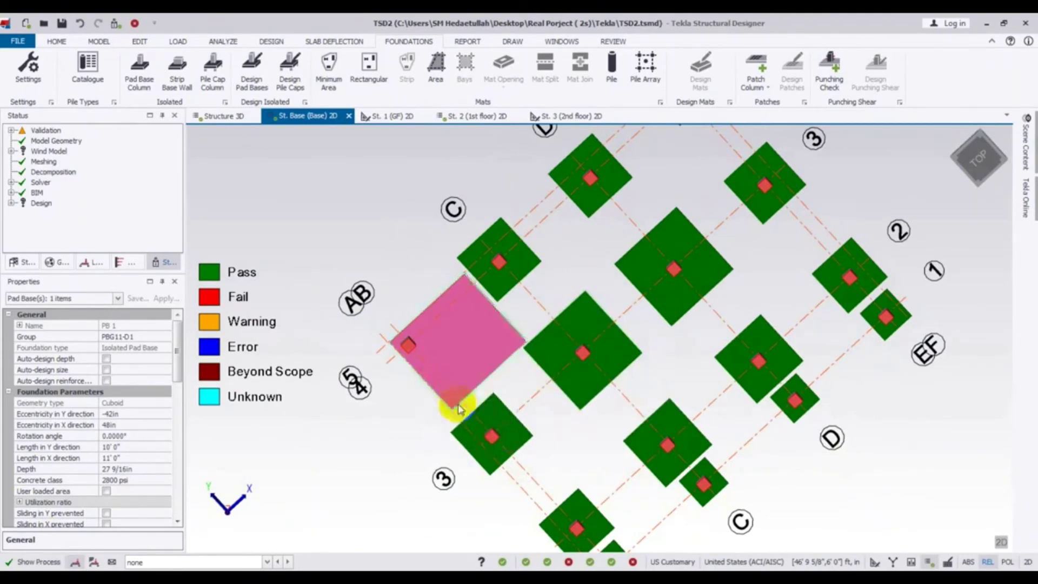
pyautogui.moveTo(527, 431); pyautogui.dragTo(517, 459, button='middle')
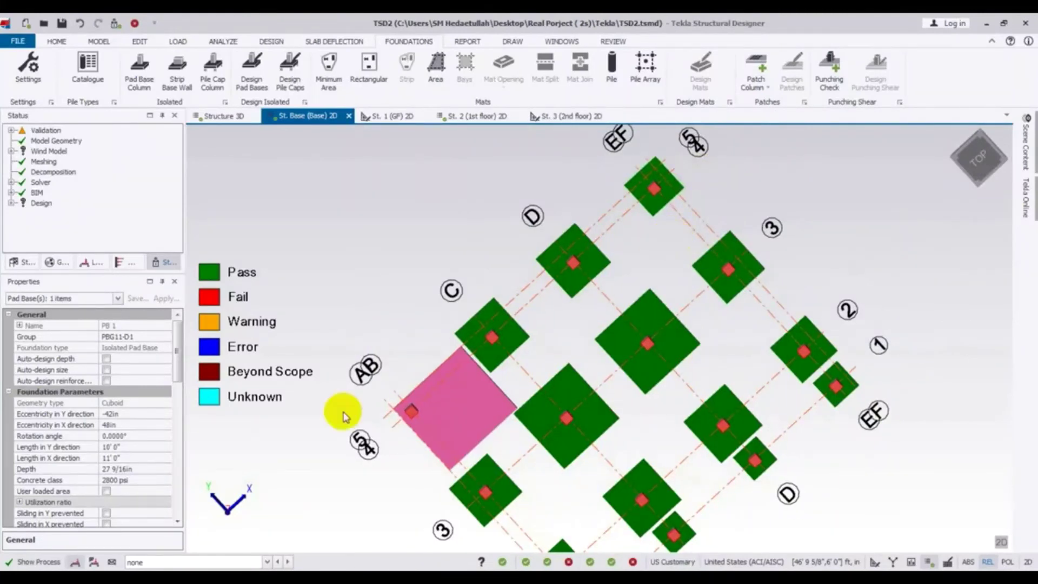
pyautogui.click(449, 388)
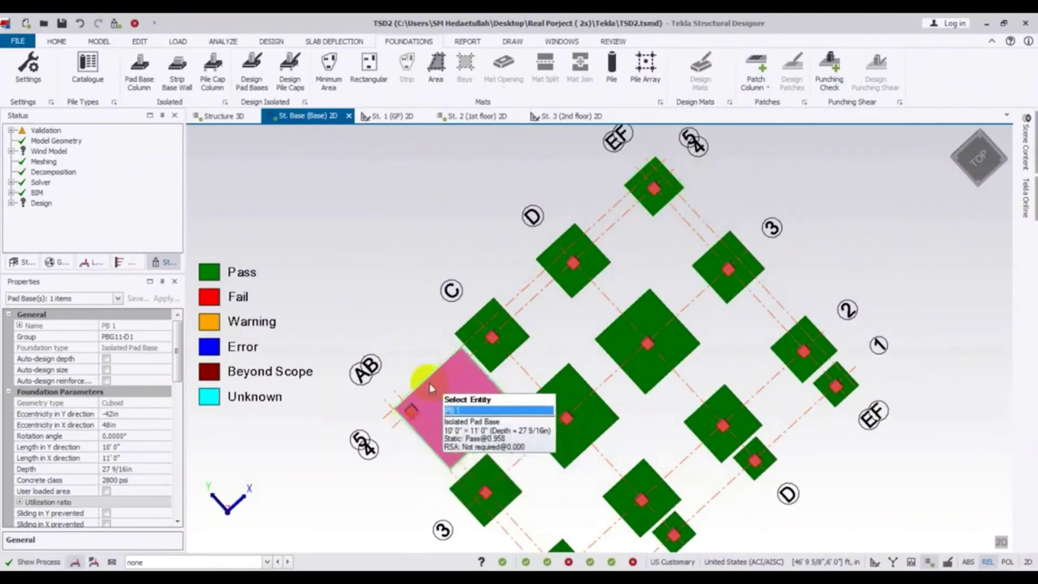
pyautogui.click(664, 179)
pyautogui.rightClick(663, 179)
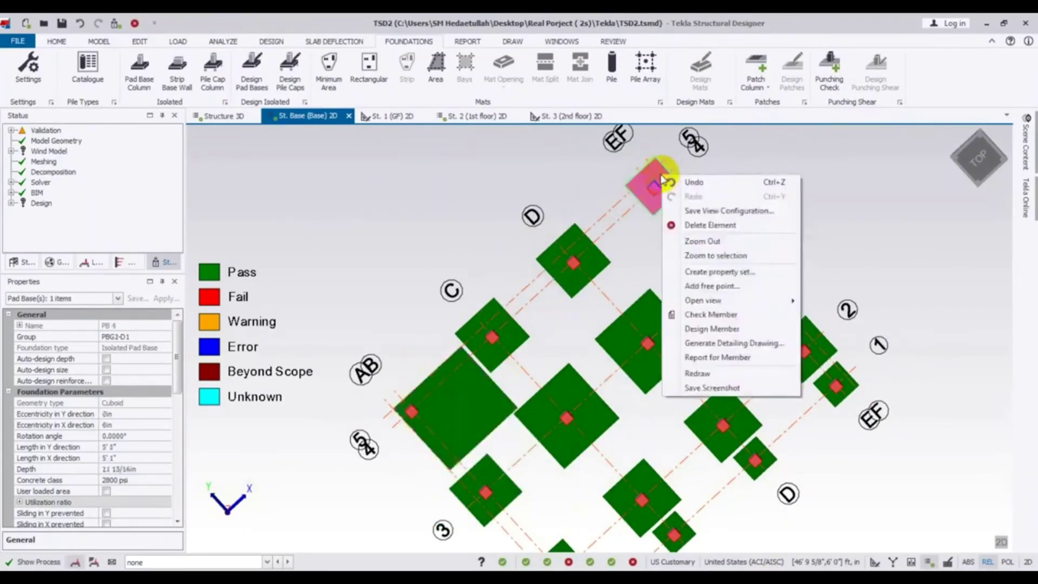
pyautogui.click(717, 344)
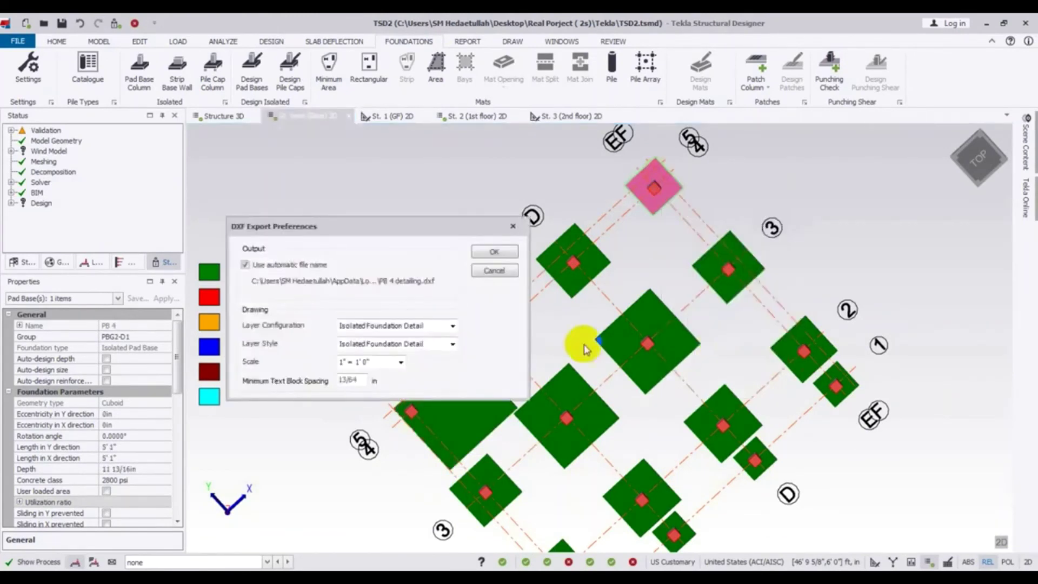
pyautogui.click(490, 252)
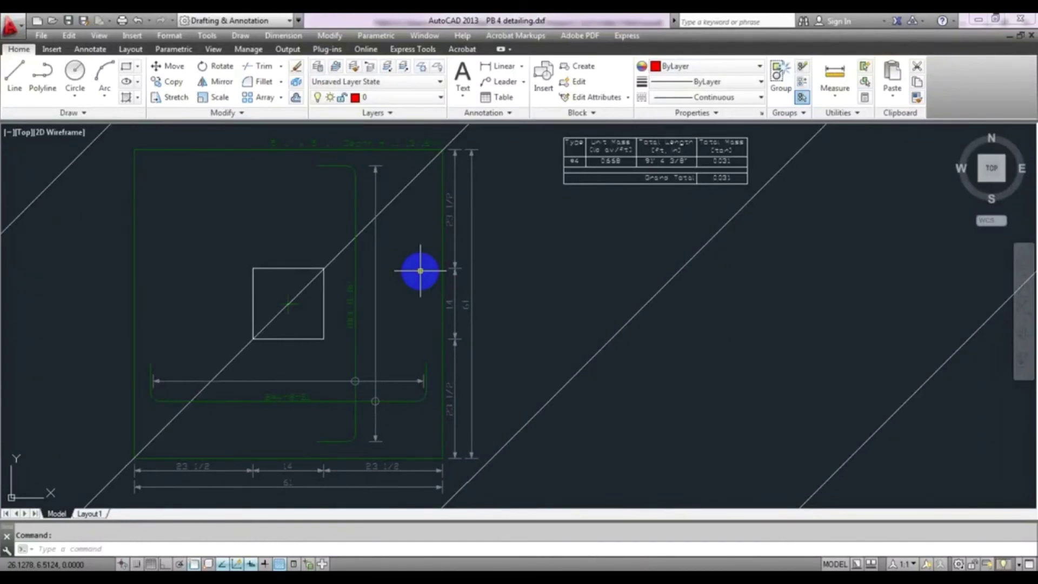
# - Examine the reinforcement quantity table in the PB 4 detailing drawing in AutoCAD
pyautogui.scroll(6, 848, 280)
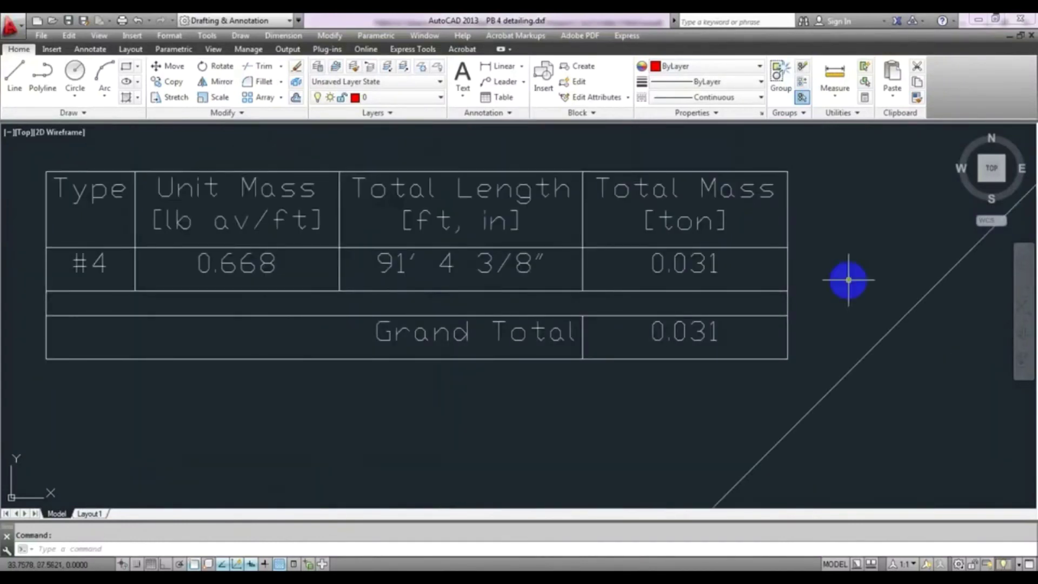